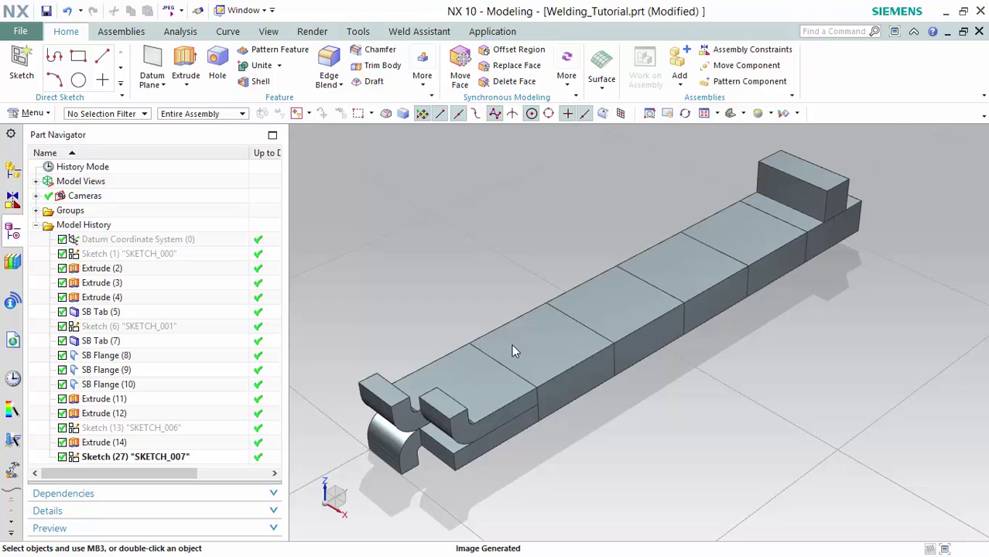
Start a new groove weld and look through the available groove types
{"action": "left_click", "coordinate": [416, 33]}
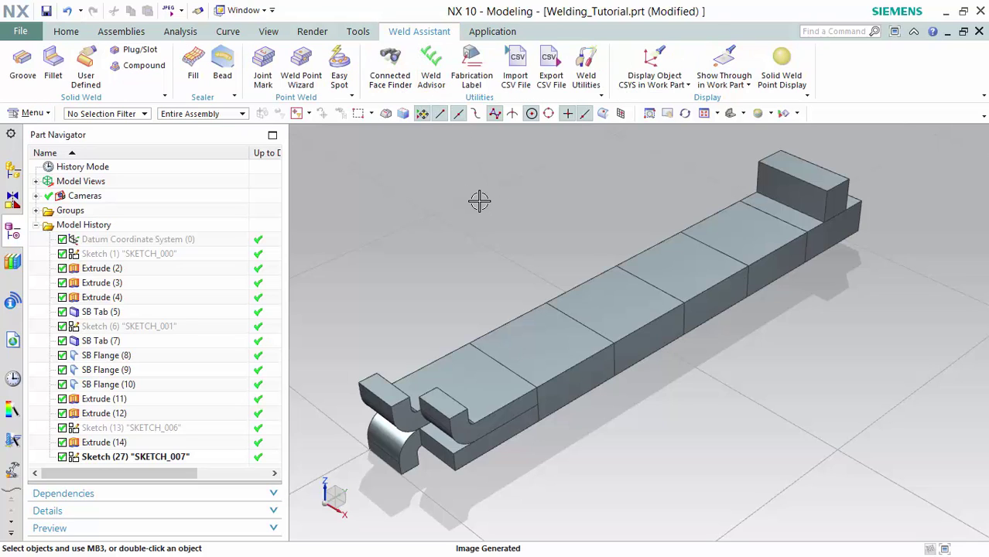
{"action": "left_click", "coordinate": [23, 62]}
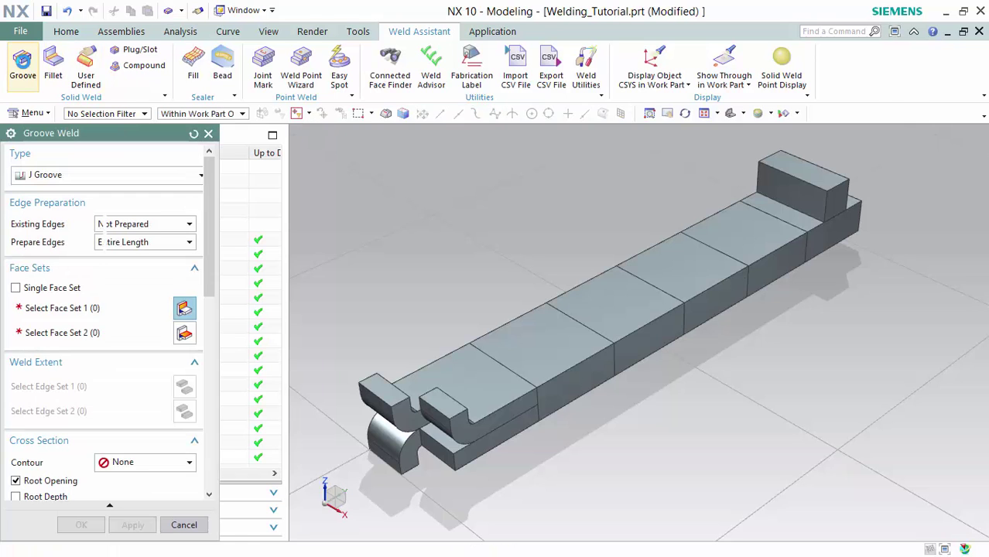
{"action": "left_click_drag", "start_coordinate": [104, 133], "coordinate": [226, 97]}
{"action": "left_click", "coordinate": [313, 138]}
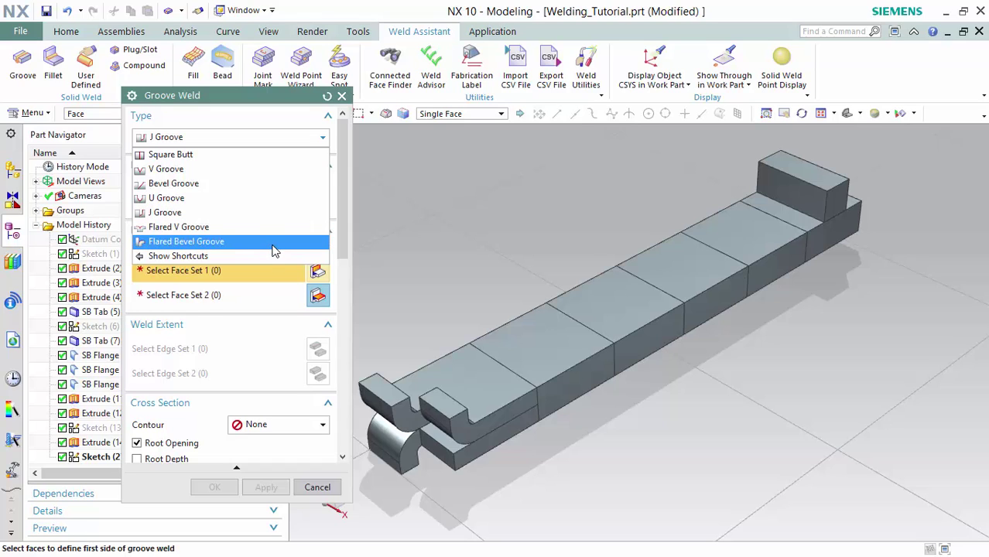
{"action": "left_click", "coordinate": [244, 124]}
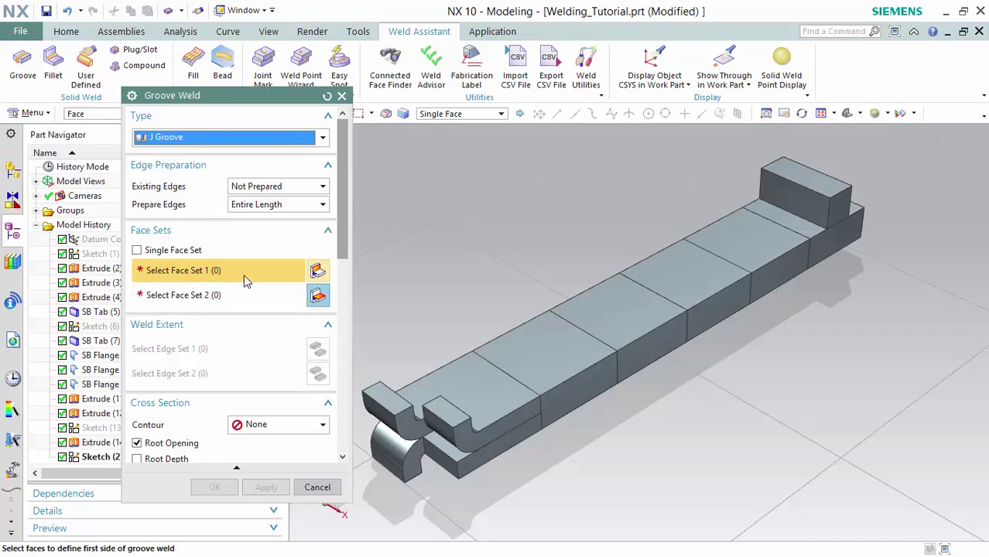
Examine the J Groove's face set, contour, cross-section and limit settings
{"action": "scroll", "coordinate": [244, 274], "scroll_direction": "down", "scroll_amount": 3}
{"action": "scroll", "coordinate": [227, 252], "scroll_direction": "up", "scroll_amount": 3}
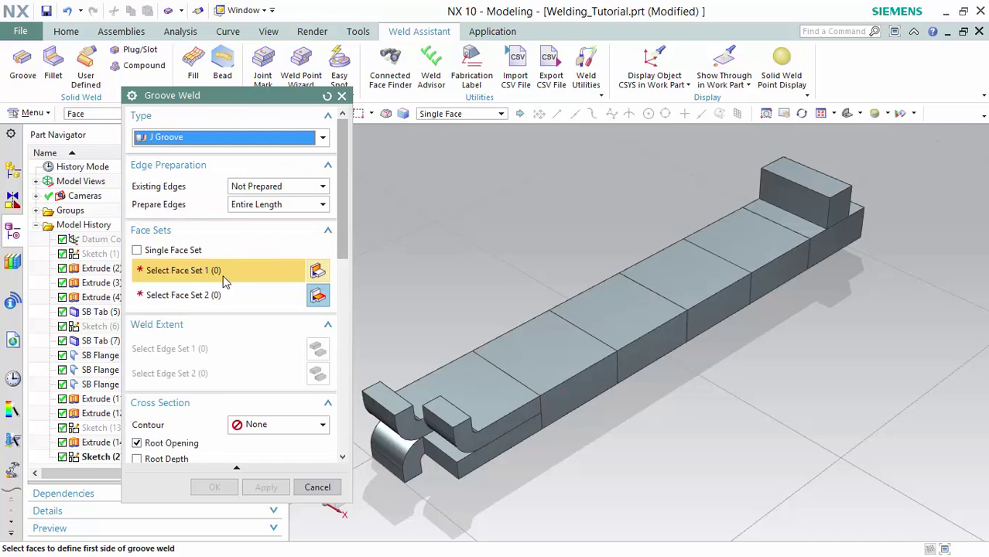
{"action": "scroll", "coordinate": [241, 333], "scroll_direction": "down", "scroll_amount": 3}
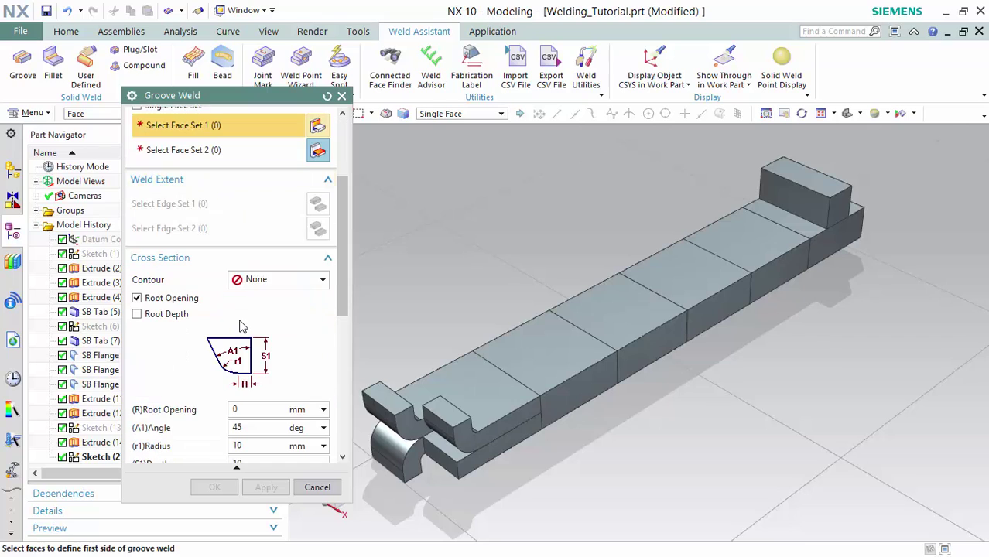
{"action": "left_click", "coordinate": [281, 281]}
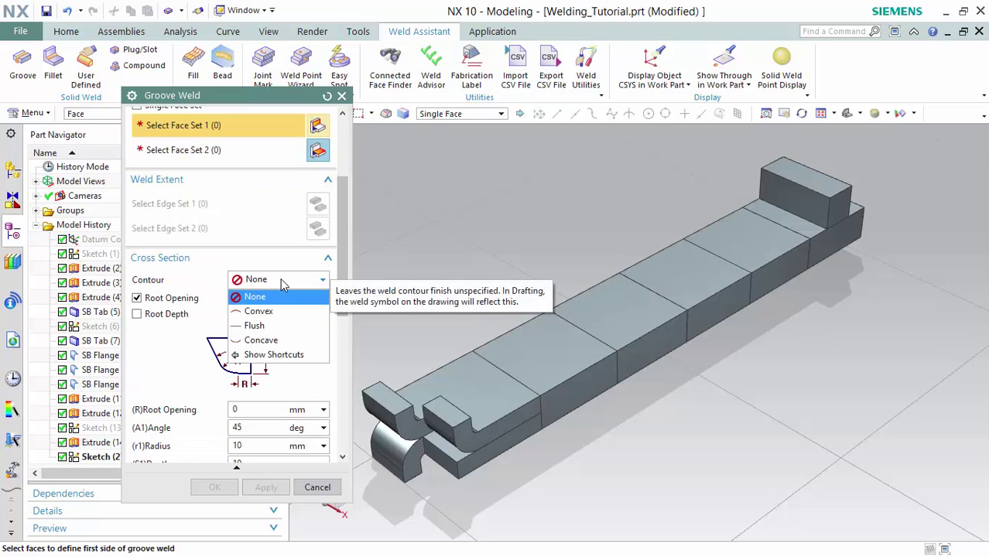
{"action": "left_click", "coordinate": [193, 356]}
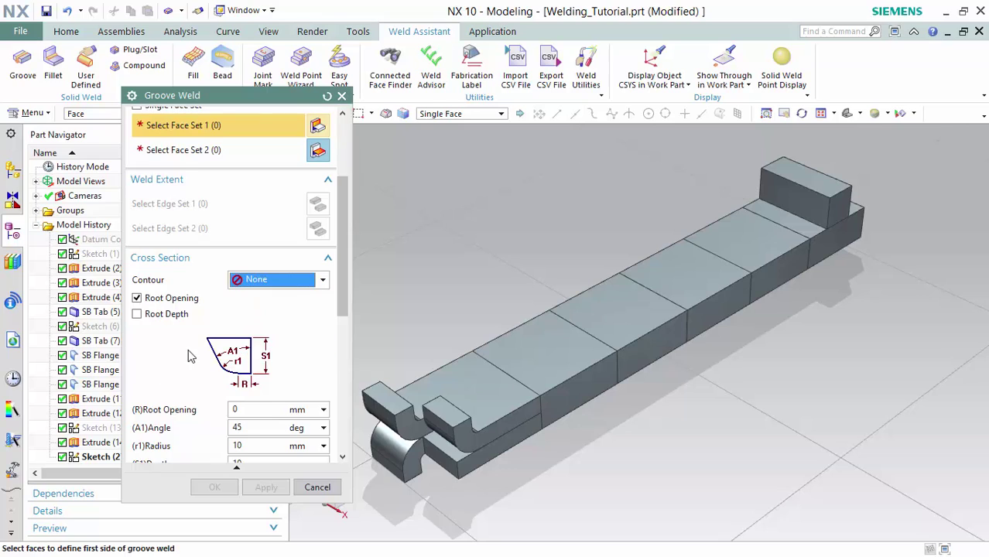
{"action": "scroll", "coordinate": [199, 342], "scroll_direction": "down", "scroll_amount": 3}
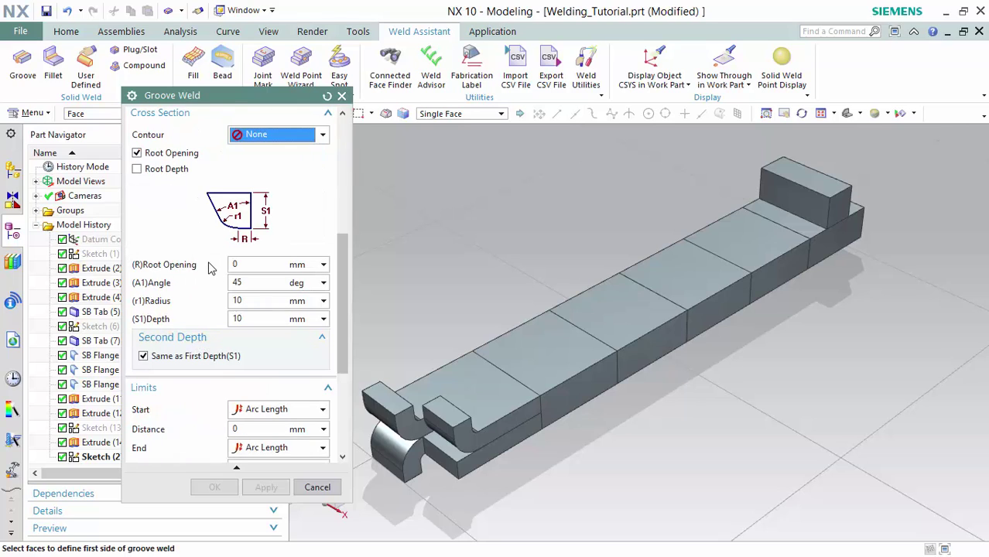
{"action": "scroll", "coordinate": [209, 267], "scroll_direction": "down", "scroll_amount": 3}
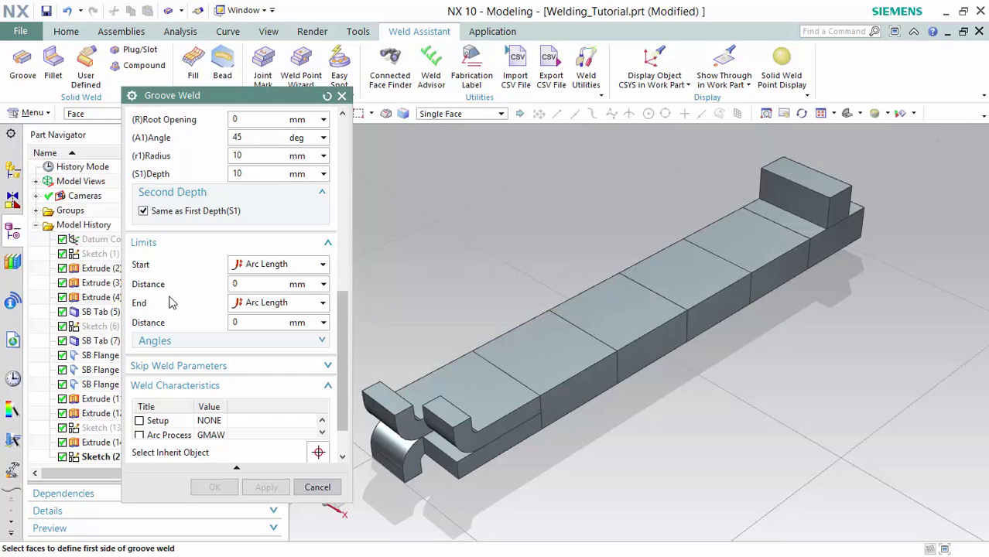
Enable skip welds for the groove weld and view the choices for the skip weld method
{"action": "left_click", "coordinate": [190, 366]}
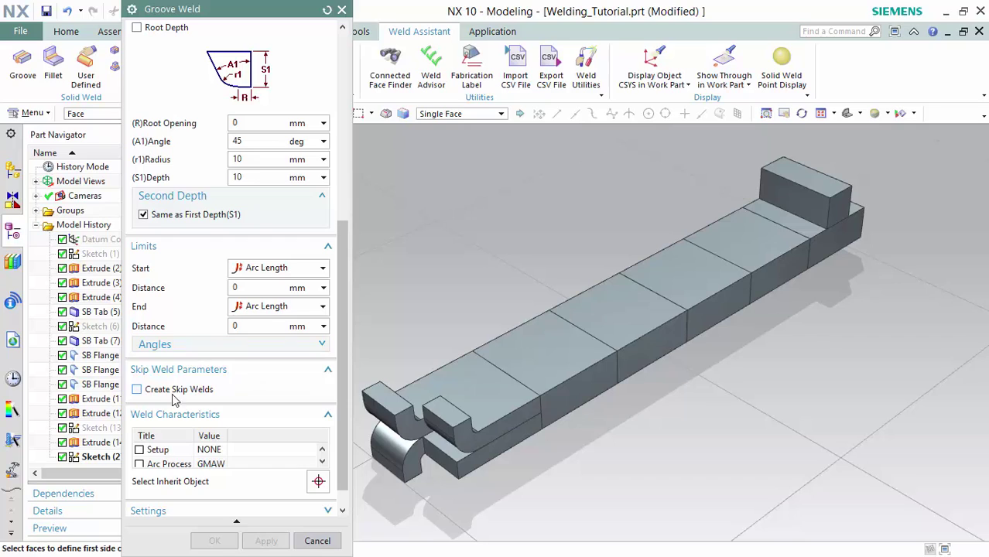
{"action": "left_click", "coordinate": [175, 391]}
{"action": "left_click", "coordinate": [261, 408]}
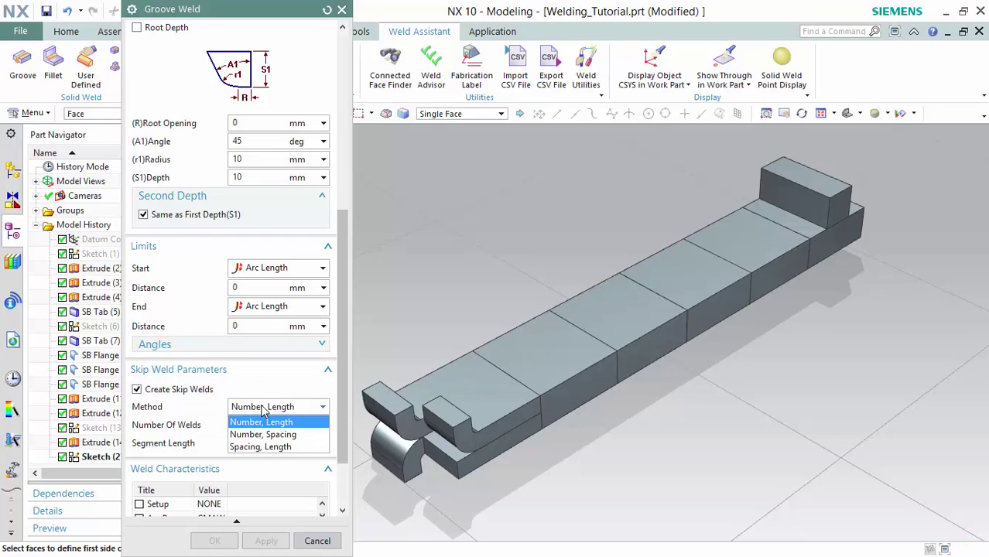
{"action": "left_click", "coordinate": [262, 408]}
{"action": "left_click", "coordinate": [263, 408]}
{"action": "left_click", "coordinate": [265, 409]}
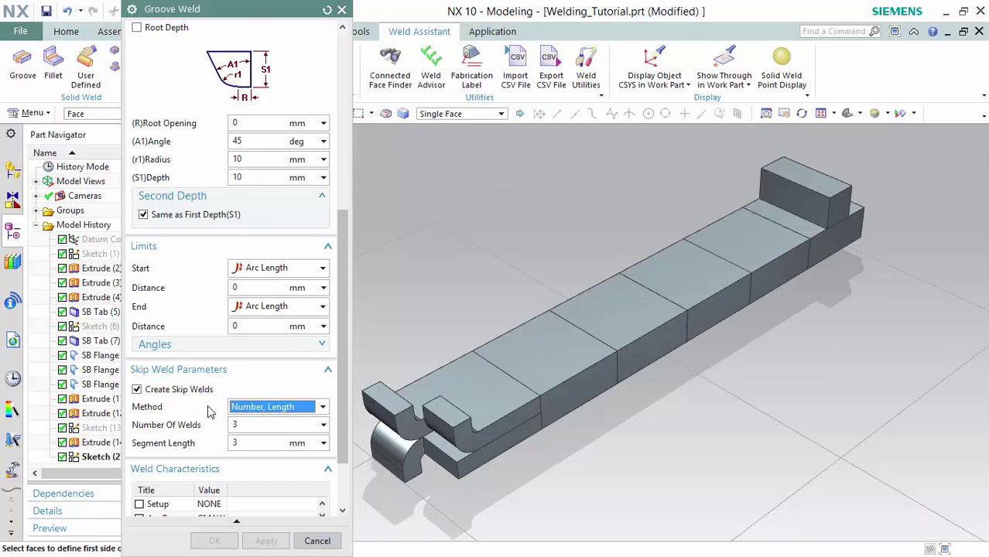
Examine the weld characteristics and the additional settings for weld PMI and distance tolerance
{"action": "scroll", "coordinate": [224, 369], "scroll_direction": "down", "scroll_amount": 2}
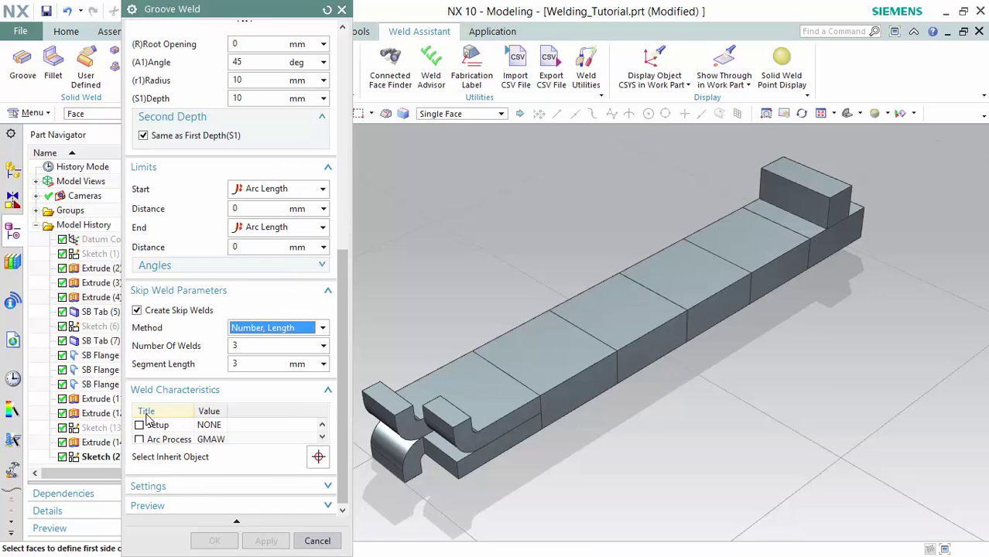
{"action": "scroll", "coordinate": [149, 420], "scroll_direction": "down", "scroll_amount": 1}
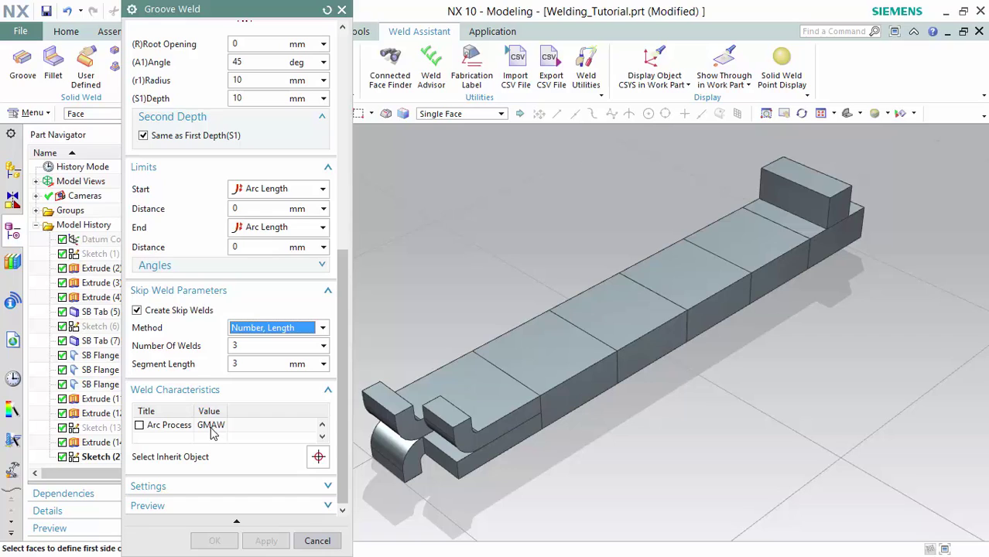
{"action": "left_click", "coordinate": [323, 438]}
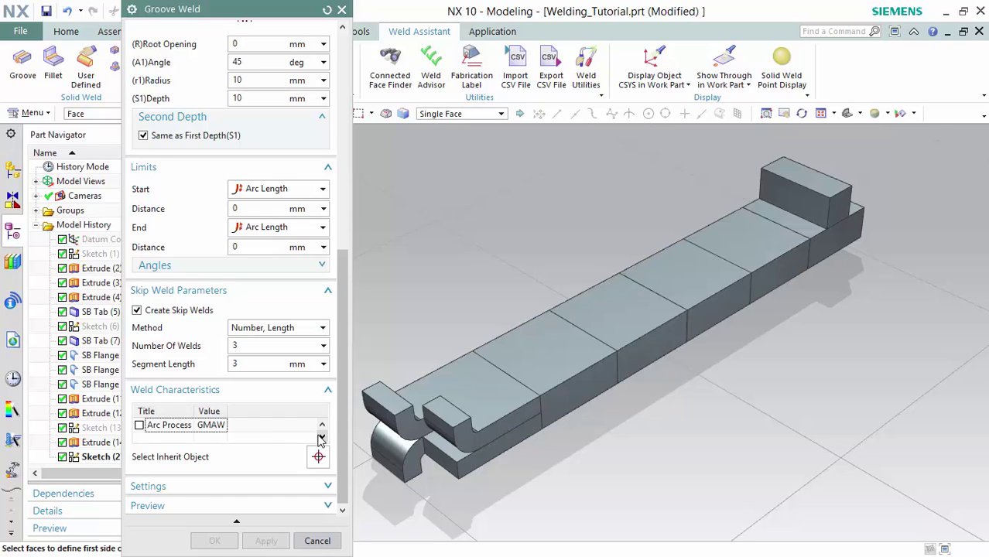
{"action": "left_click", "coordinate": [176, 488]}
{"action": "scroll", "coordinate": [179, 476], "scroll_direction": "down", "scroll_amount": 2}
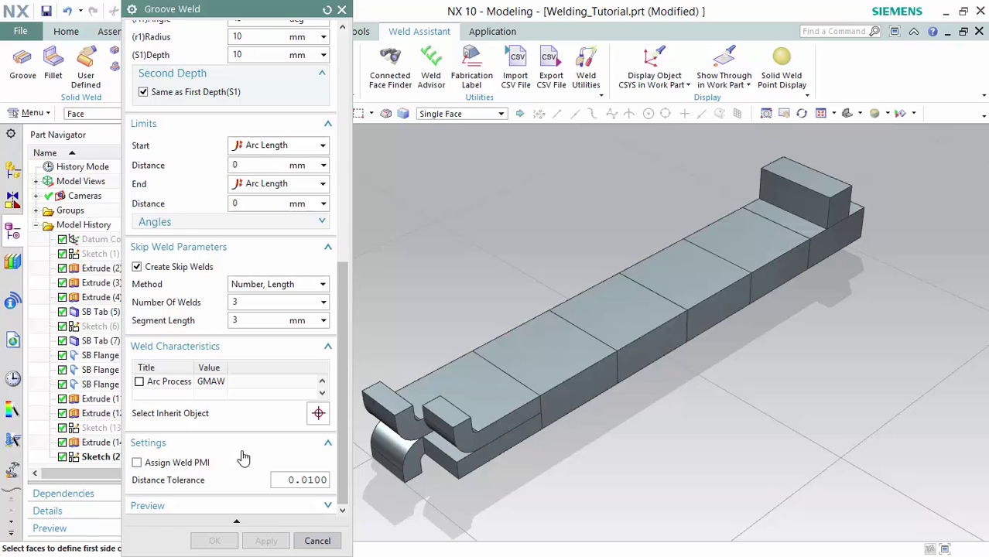
{"action": "scroll", "coordinate": [244, 458], "scroll_direction": "up", "scroll_amount": 10}
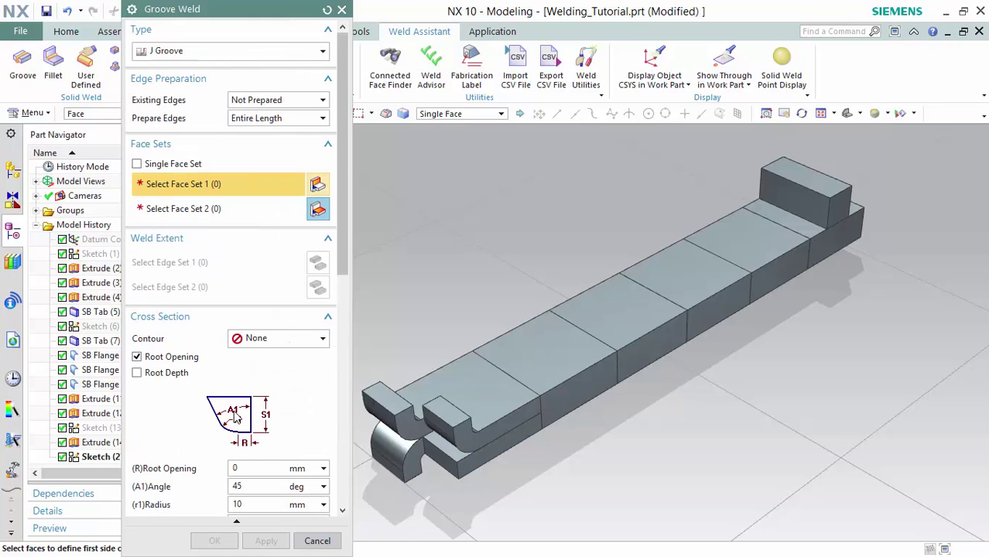
Create a Square Butt weld between the second and third blocks' top faces with 3 mm root opening, 20 mm depth and skip welds off
{"action": "left_click", "coordinate": [194, 52]}
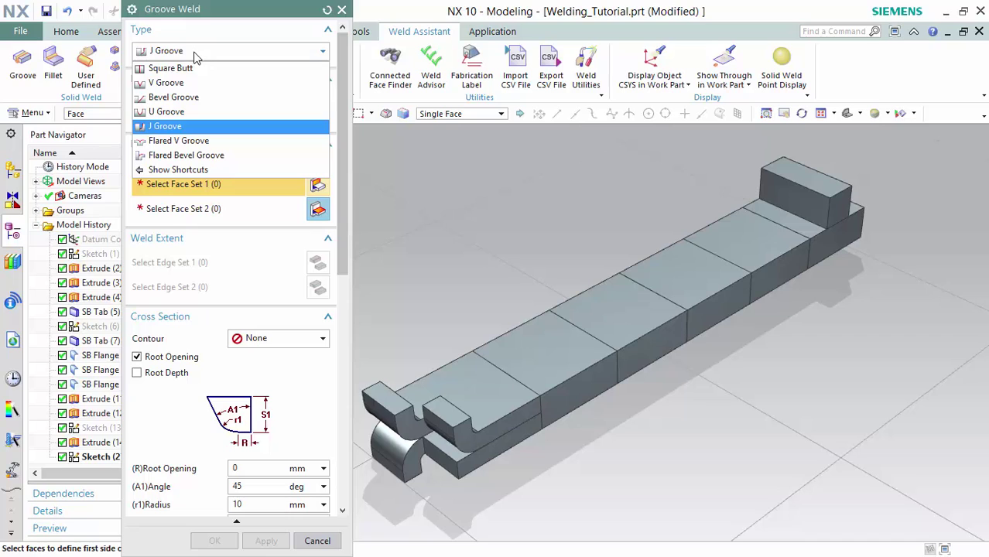
{"action": "left_click", "coordinate": [194, 68]}
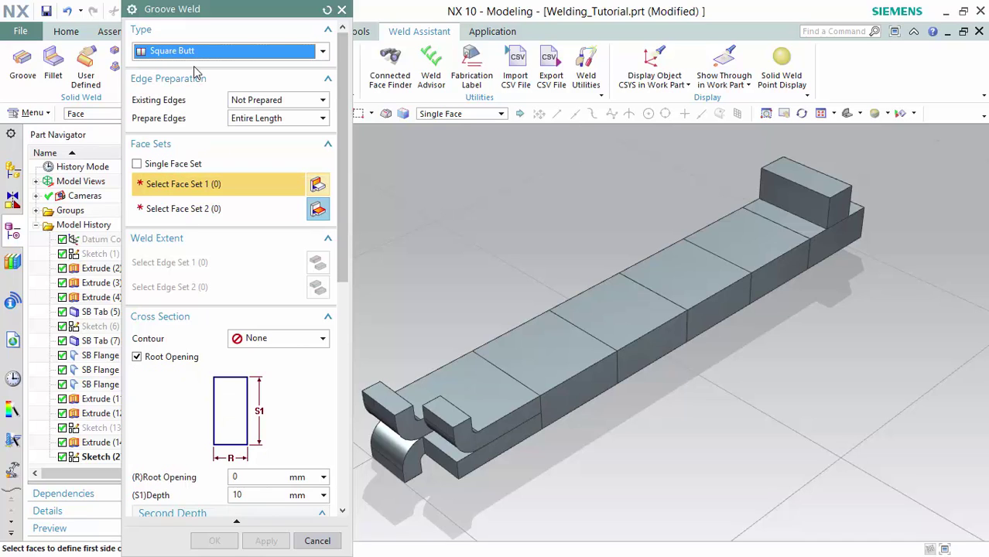
{"action": "left_click", "coordinate": [542, 333]}
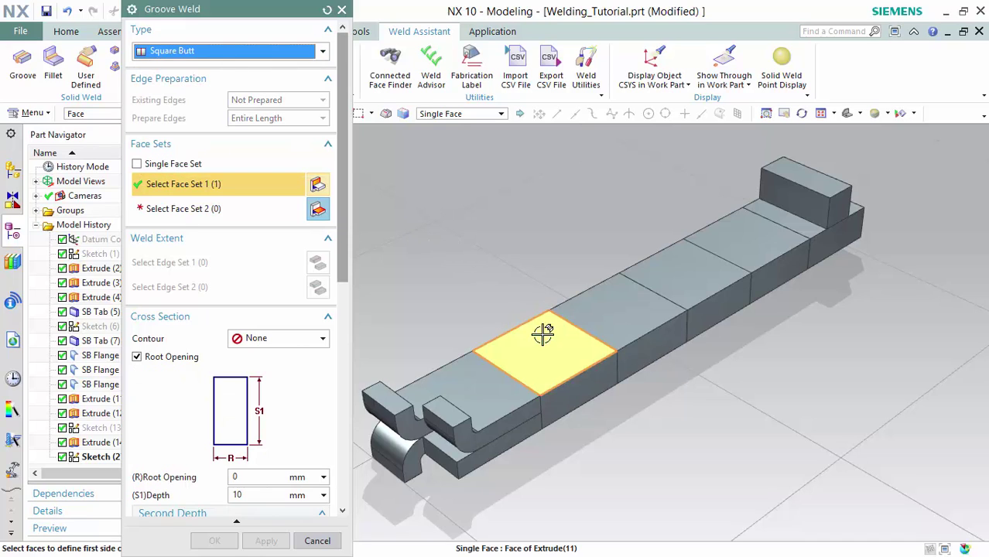
{"action": "left_click", "coordinate": [596, 298]}
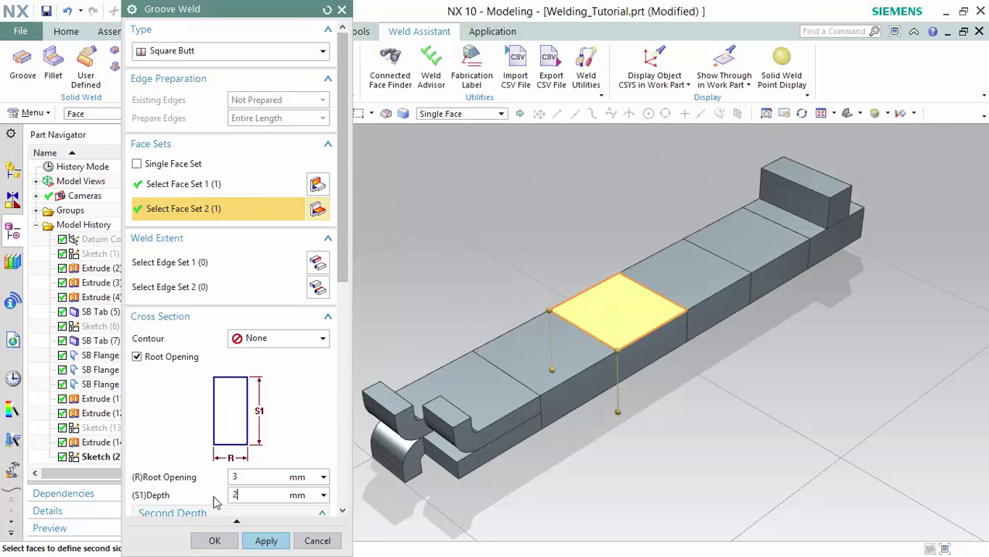
{"action": "scroll", "coordinate": [259, 476], "scroll_direction": "down", "scroll_amount": 10}
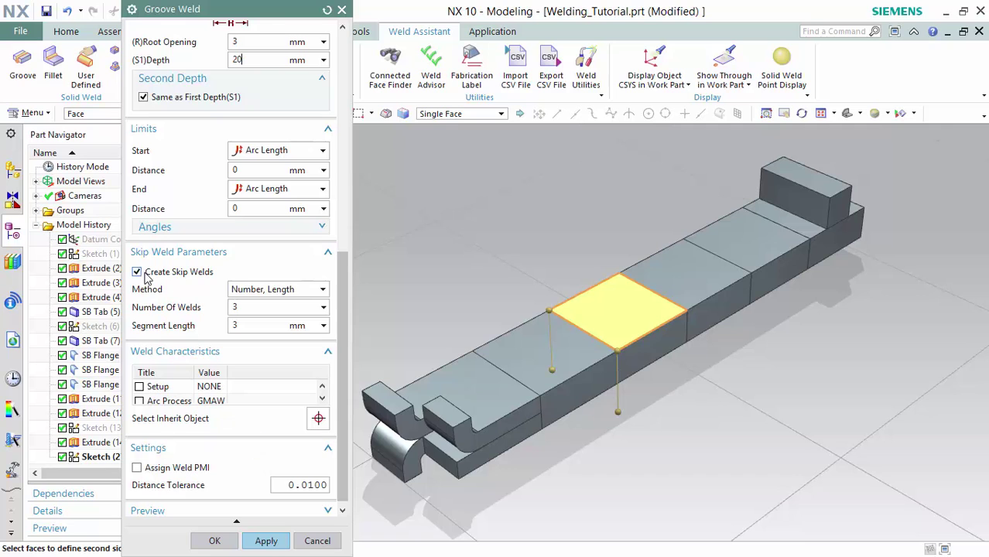
{"action": "left_click", "coordinate": [144, 275]}
{"action": "scroll", "coordinate": [286, 348], "scroll_direction": "up", "scroll_amount": 10}
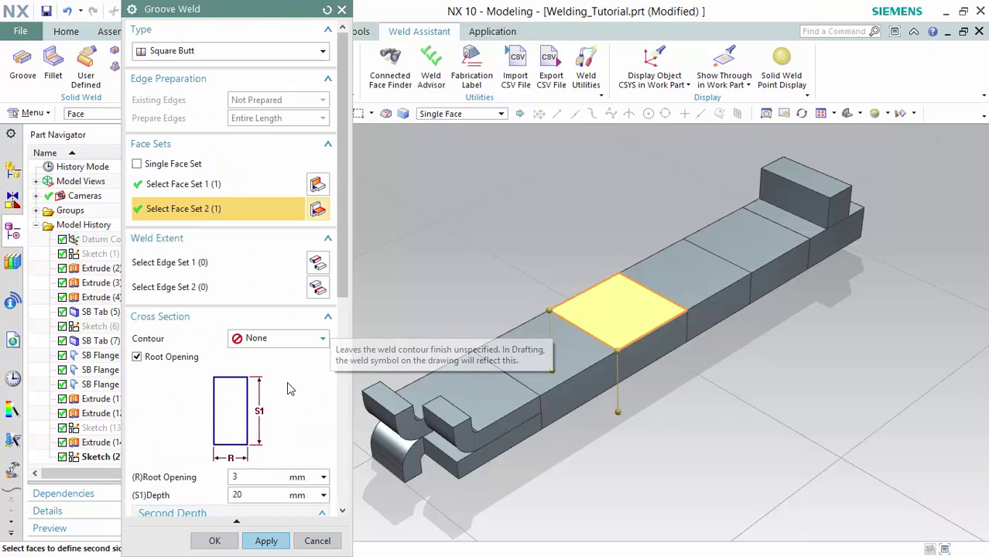
{"action": "left_click", "coordinate": [267, 541]}
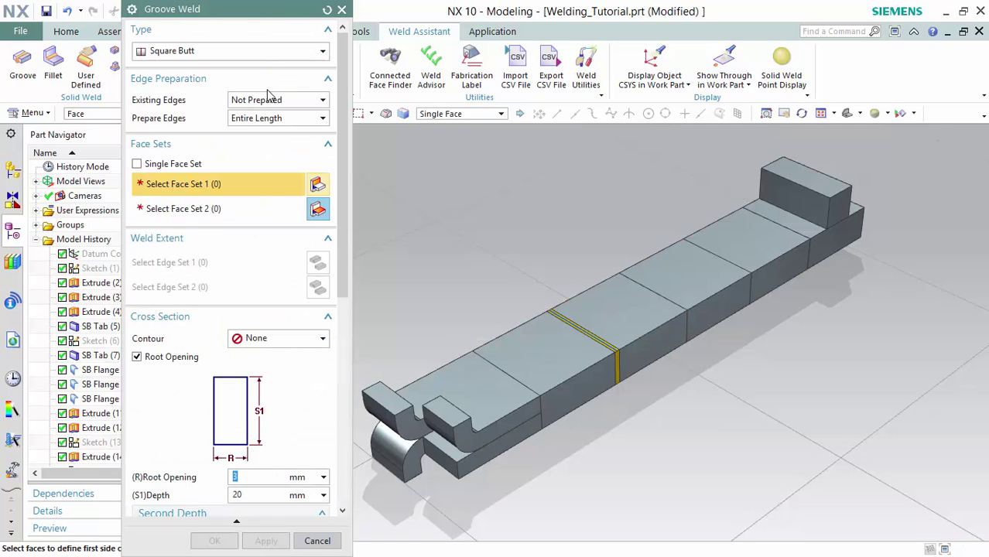
Create a V Groove weld between the first and second blocks' top faces with 0 mm root opening and 10 mm depth
{"action": "left_click", "coordinate": [269, 55]}
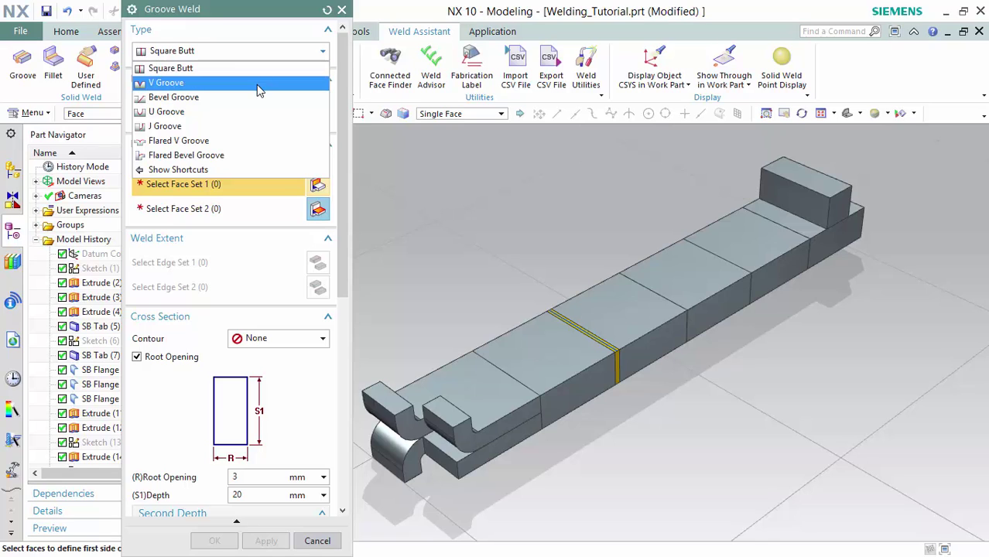
{"action": "left_click", "coordinate": [258, 83]}
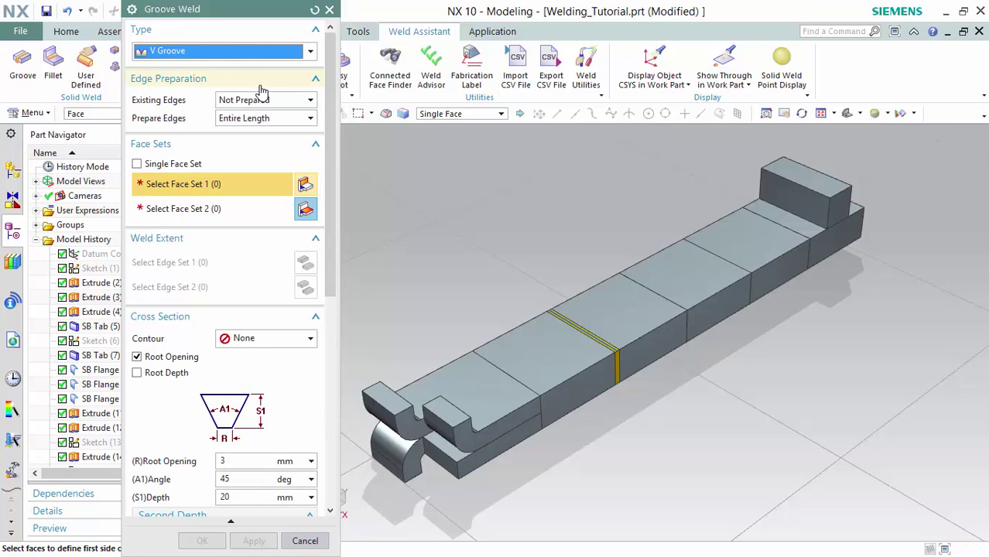
{"action": "left_click", "coordinate": [472, 357]}
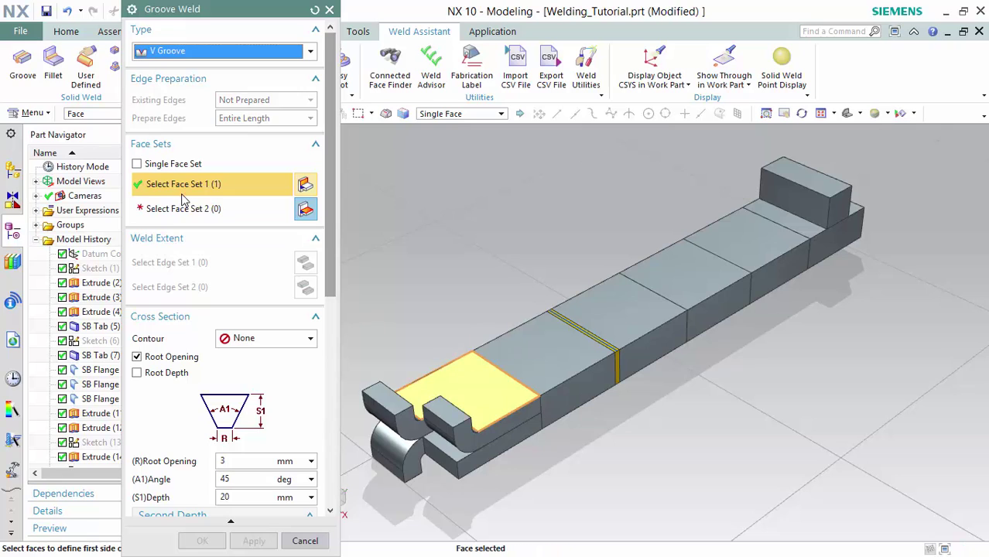
{"action": "left_click", "coordinate": [518, 357]}
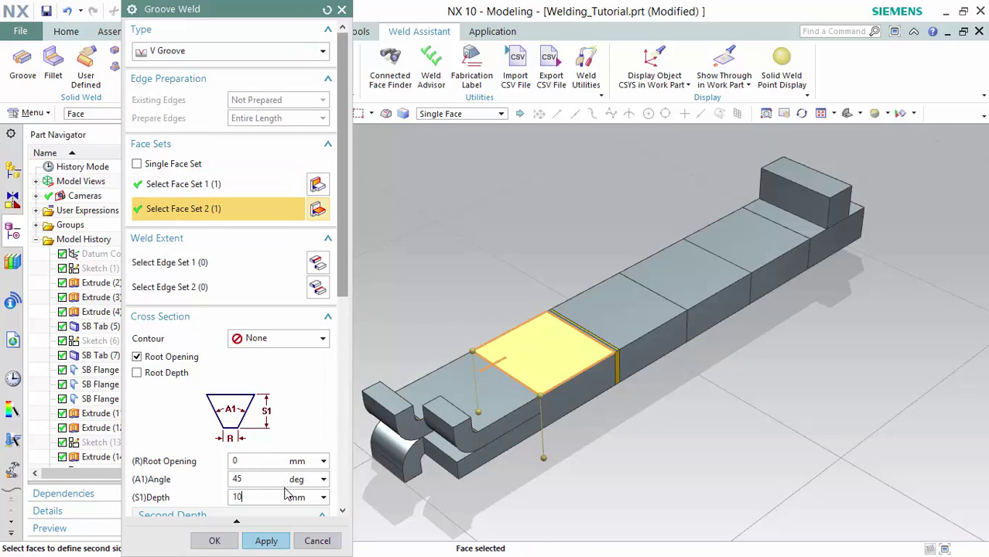
{"action": "left_click", "coordinate": [266, 541]}
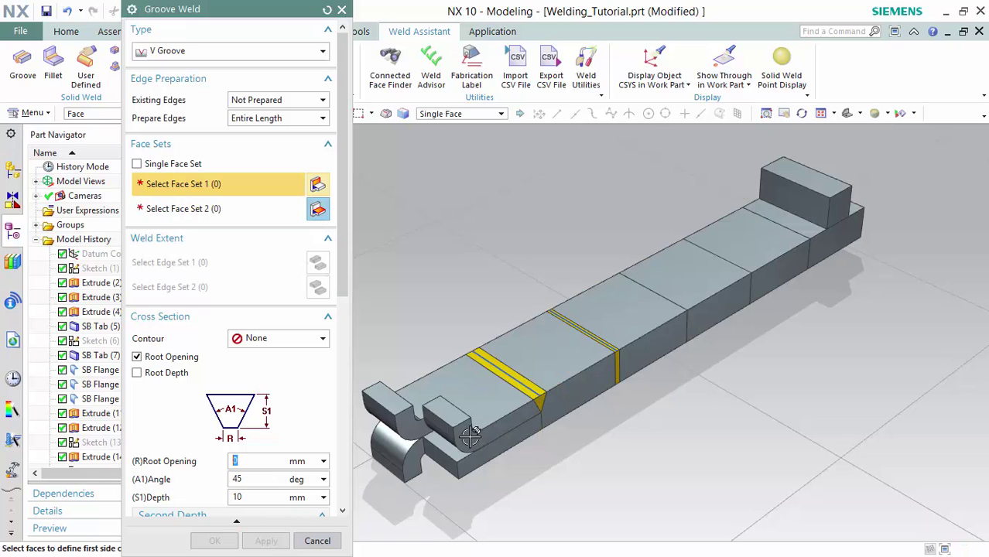
Add a V Groove weld with the same settings between the first and second blocks' bottom faces
{"action": "middle_click_drag", "start_coordinate": [534, 441], "coordinate": [518, 380]}
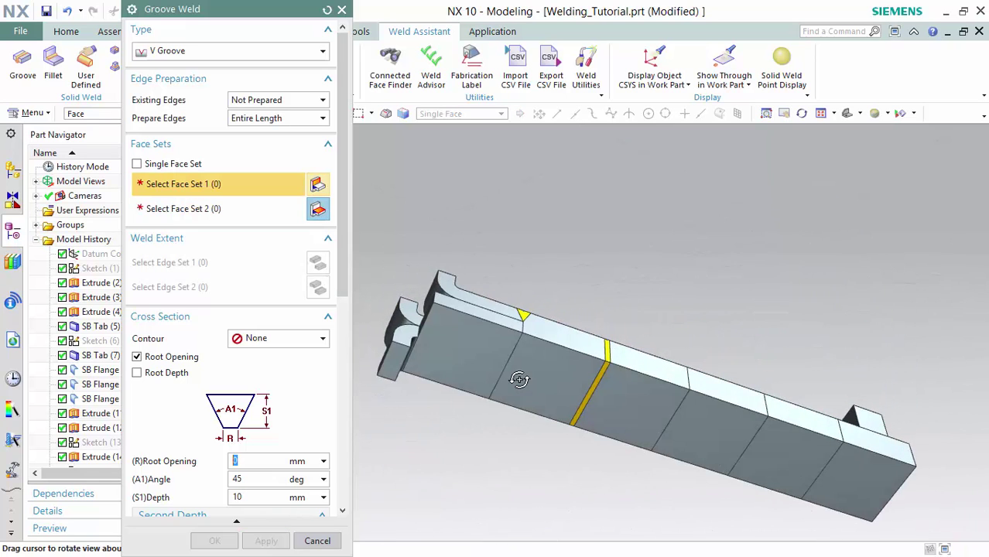
{"action": "left_click", "coordinate": [472, 359]}
{"action": "left_click", "coordinate": [254, 211]}
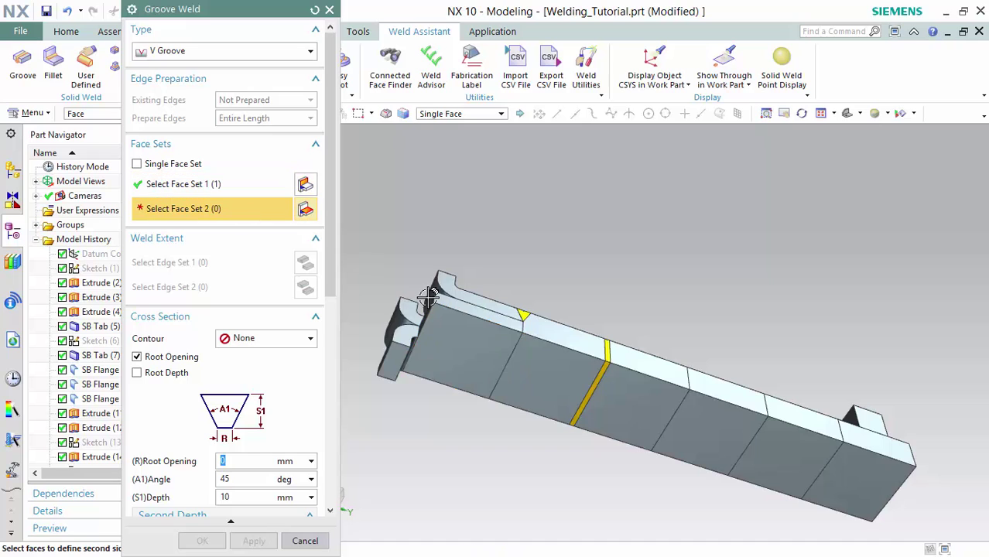
{"action": "left_click", "coordinate": [528, 358]}
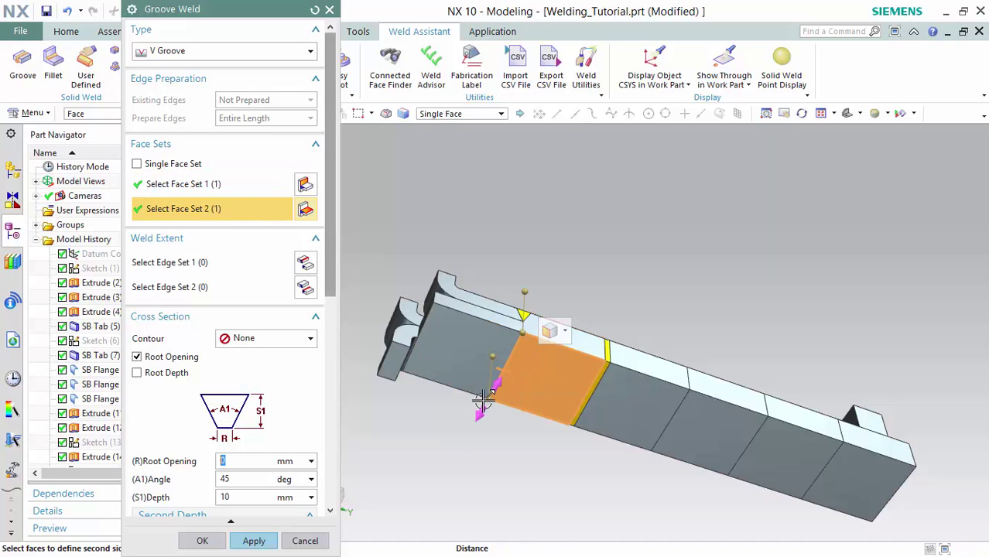
{"action": "middle_click_drag", "start_coordinate": [488, 399], "coordinate": [346, 510]}
{"action": "left_click", "coordinate": [251, 540]}
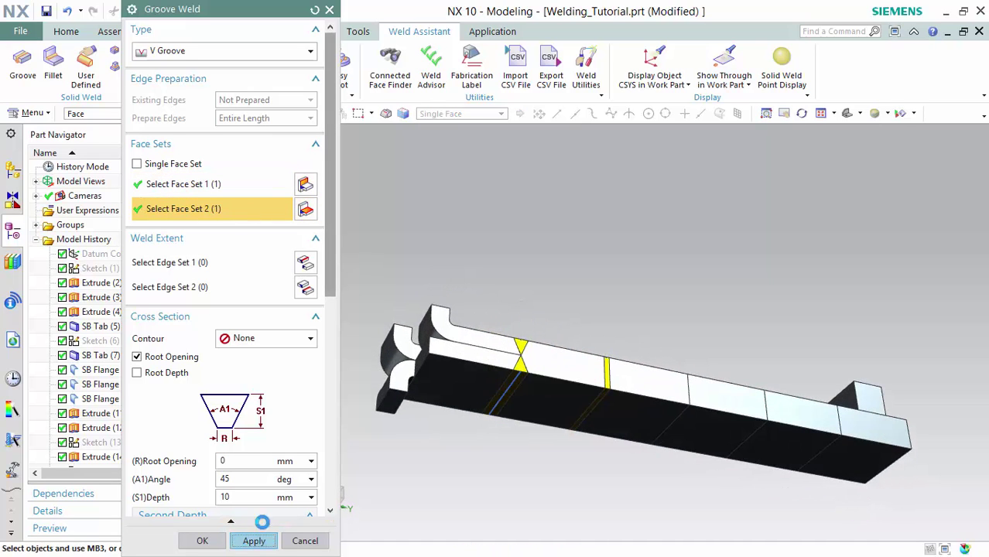
{"action": "middle_click_drag", "start_coordinate": [494, 215], "coordinate": [498, 325]}
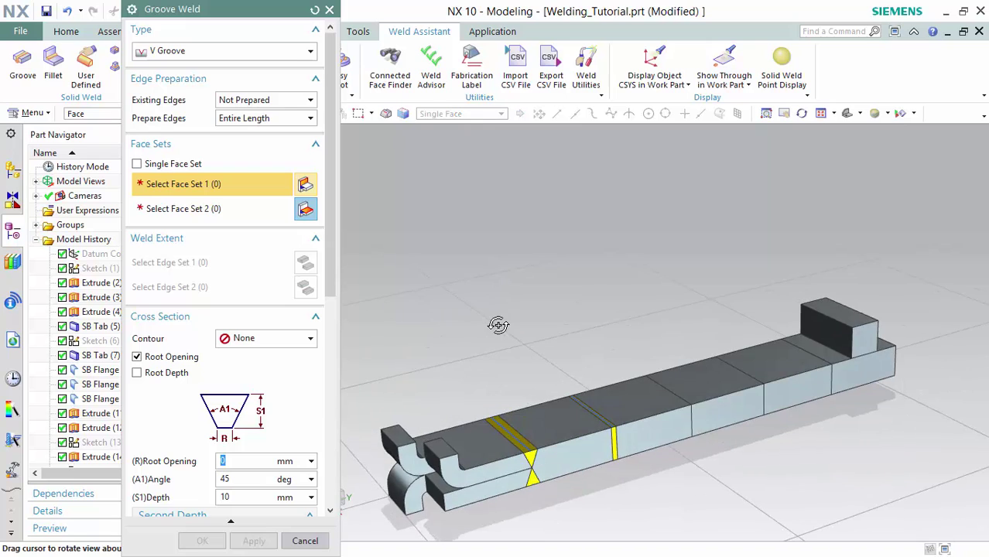
Create a Bevel Groove weld between the third and fourth blocks' top faces with 0 mm root opening, 45° angle and 10 mm depth
{"action": "left_click", "coordinate": [242, 51]}
{"action": "left_click", "coordinate": [234, 96]}
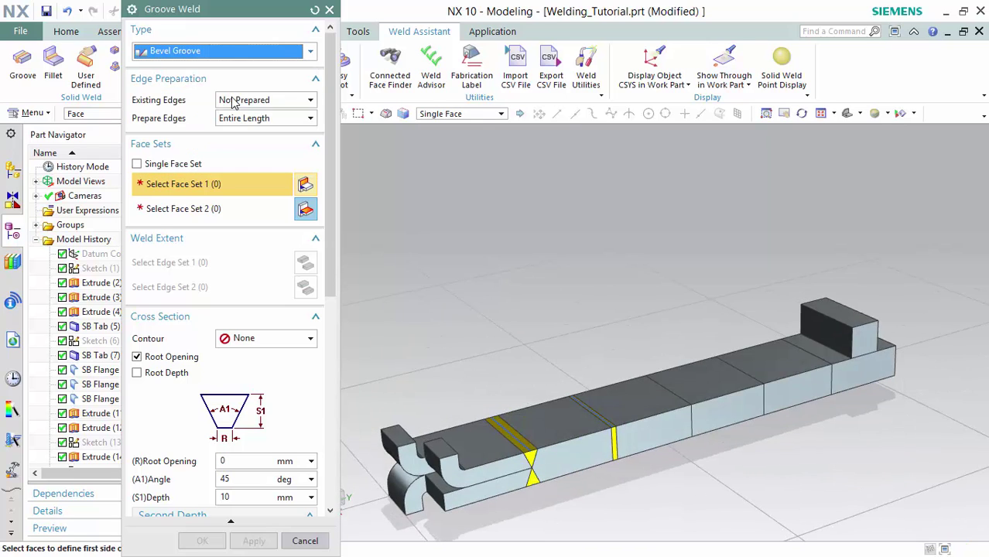
{"action": "middle_click_drag", "start_coordinate": [607, 303], "coordinate": [520, 264]}
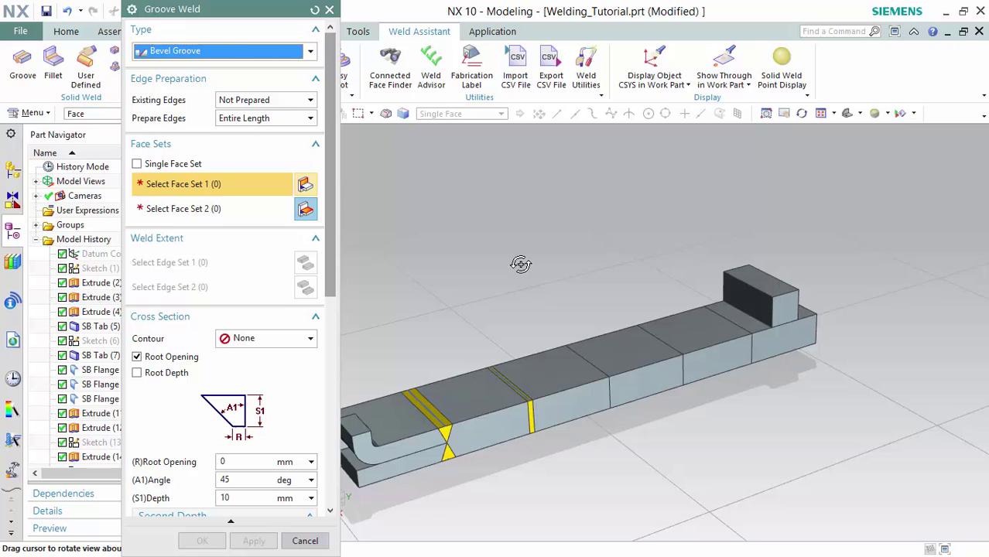
{"action": "left_click", "coordinate": [557, 353]}
{"action": "left_click", "coordinate": [217, 210]}
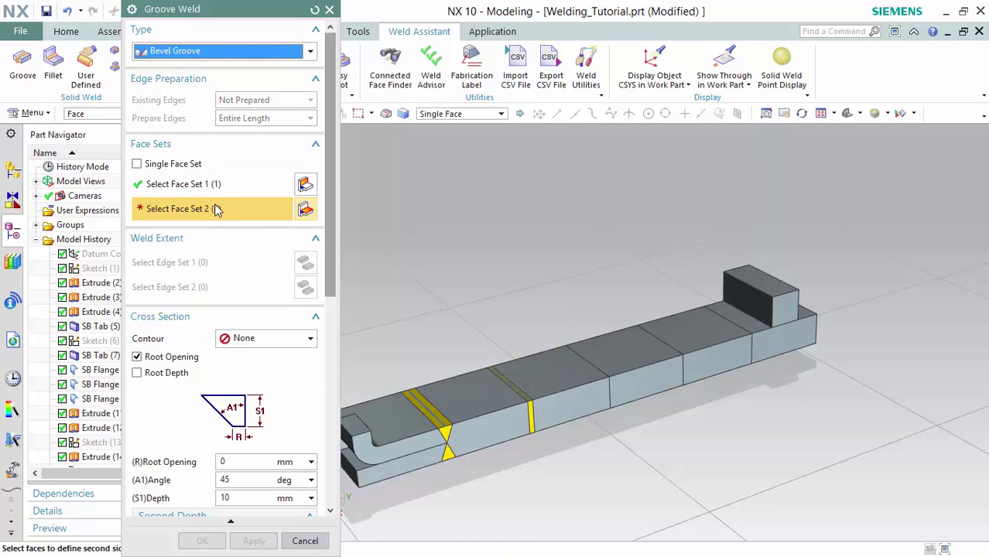
{"action": "left_click", "coordinate": [632, 346]}
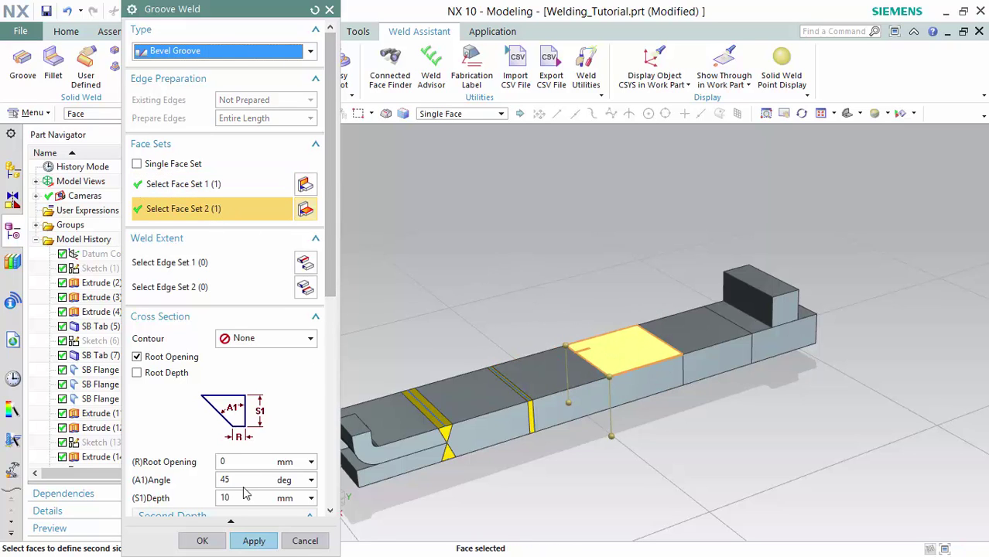
{"action": "left_click", "coordinate": [255, 541]}
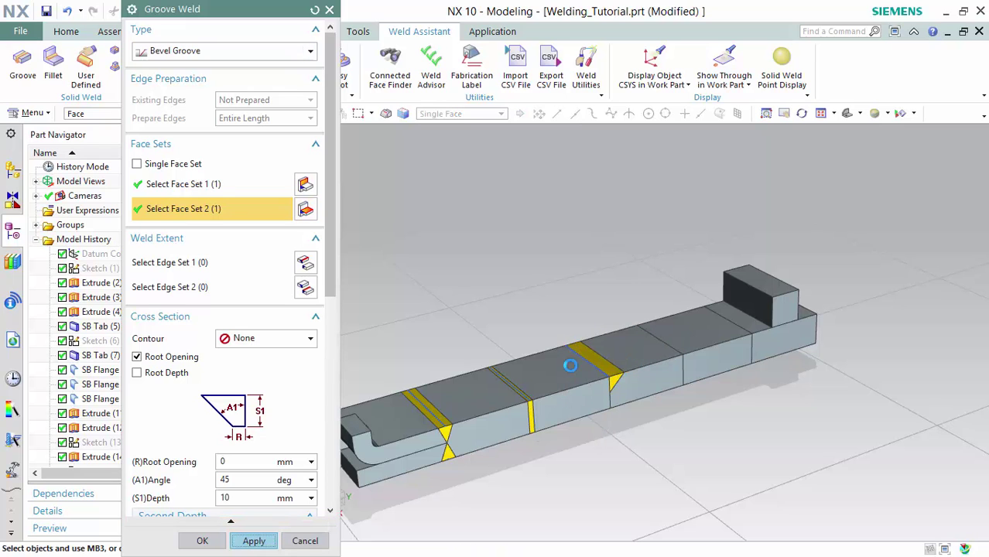
Add a Bevel Groove weld with the same settings between the fourth and third blocks' bottom faces
{"action": "mouse_move", "coordinate": [555, 300]}
{"action": "middle_mouse_down"}
{"action": "mouse_move", "coordinate": [534, 247]}
{"action": "mouse_move", "coordinate": [585, 320]}
{"action": "middle_mouse_up"}
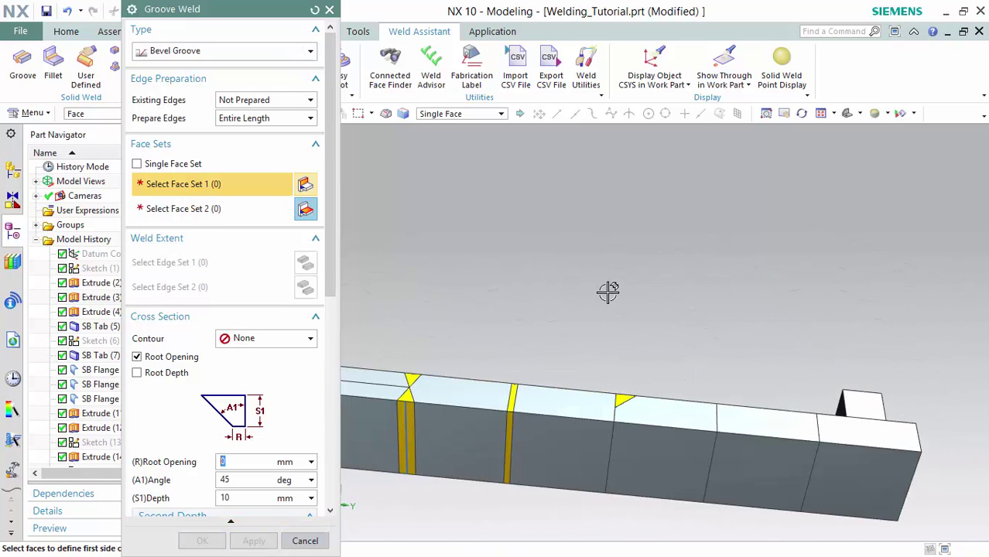
{"action": "left_click", "coordinate": [666, 466]}
{"action": "middle_click", "coordinate": [580, 443]}
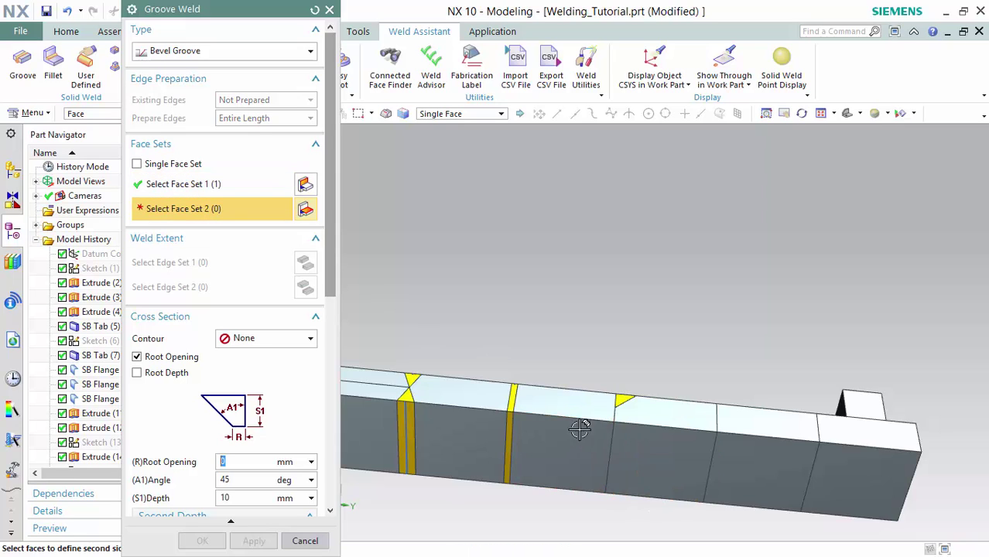
{"action": "left_click", "coordinate": [585, 452]}
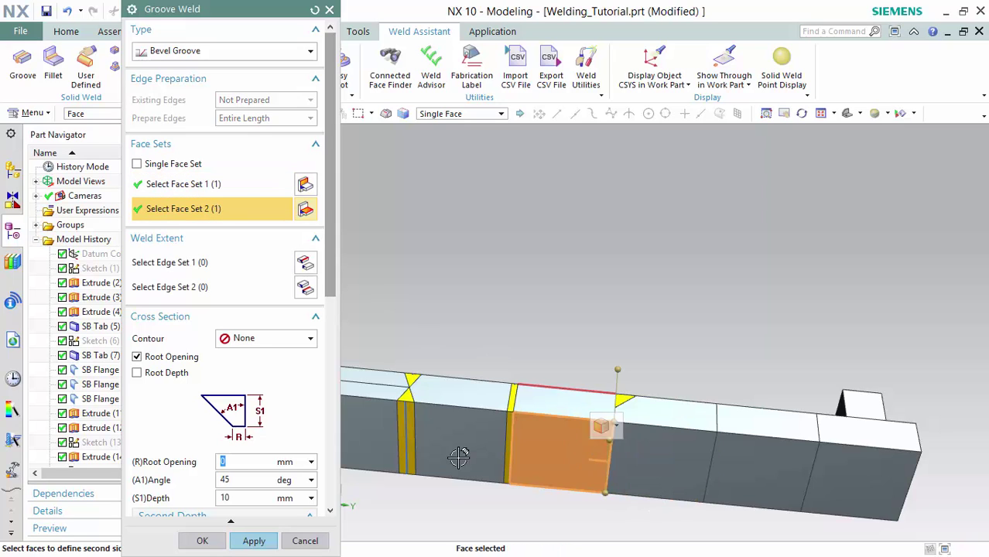
{"action": "middle_click_drag", "start_coordinate": [547, 308], "coordinate": [479, 402]}
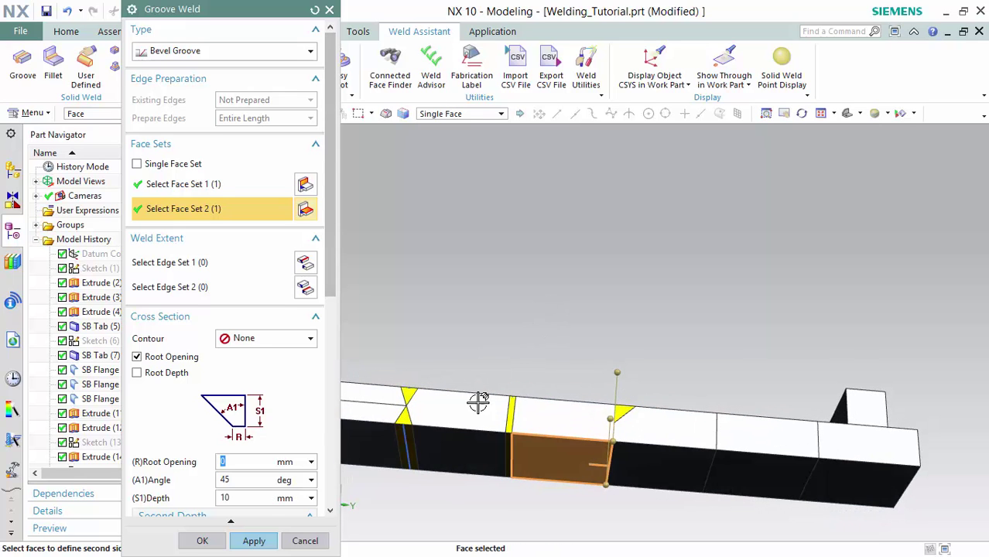
{"action": "left_click", "coordinate": [254, 540]}
Create a U Groove weld between the fourth and fifth blocks' top faces with 0 mm root opening, 45° angle, 10 mm radius and 10 mm depth
{"action": "middle_click_drag", "start_coordinate": [586, 293], "coordinate": [598, 340]}
{"action": "left_click", "coordinate": [255, 51]}
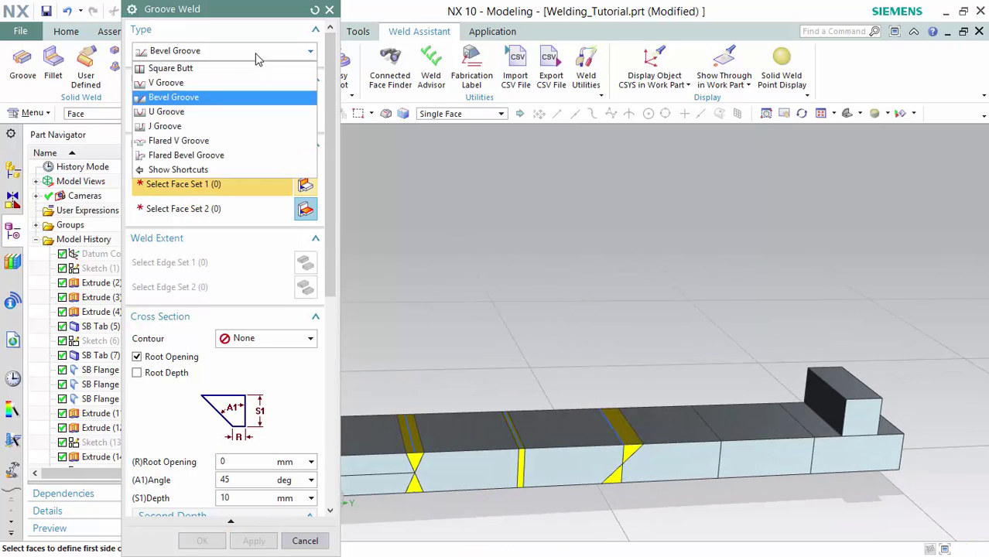
{"action": "left_click", "coordinate": [250, 115]}
{"action": "middle_click_drag", "start_coordinate": [686, 320], "coordinate": [581, 342]}
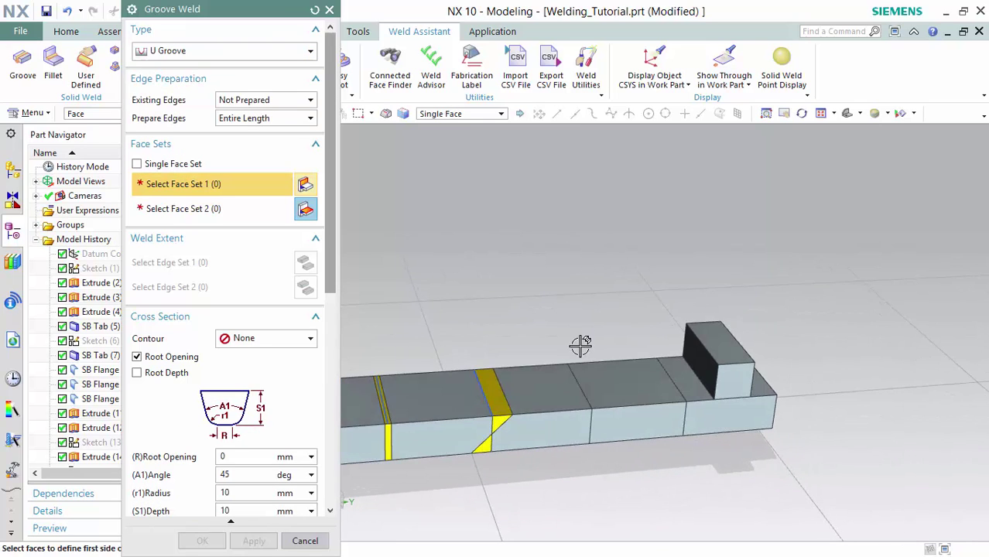
{"action": "left_click", "coordinate": [558, 383]}
{"action": "left_click", "coordinate": [235, 204]}
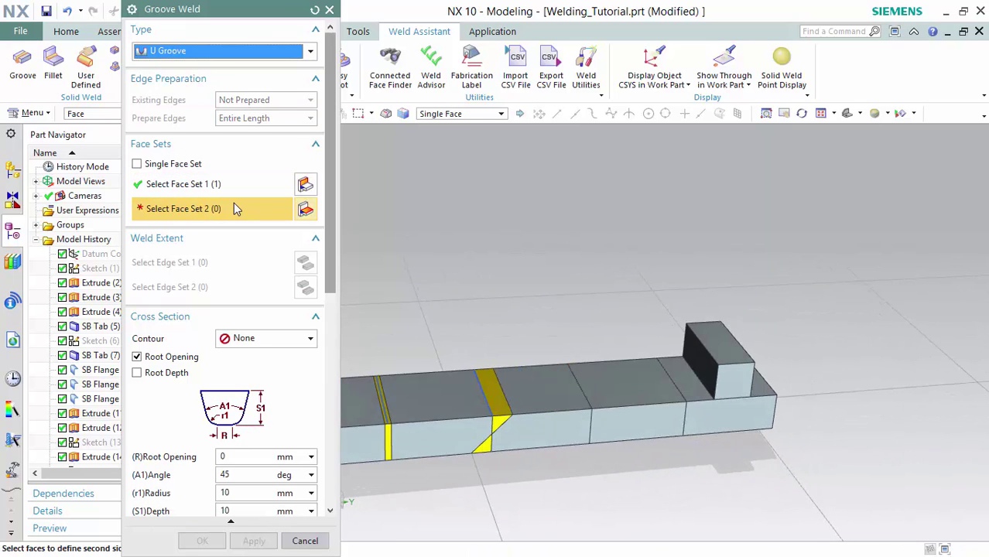
{"action": "left_click", "coordinate": [626, 390]}
{"action": "middle_click_drag", "start_coordinate": [578, 325], "coordinate": [568, 305]}
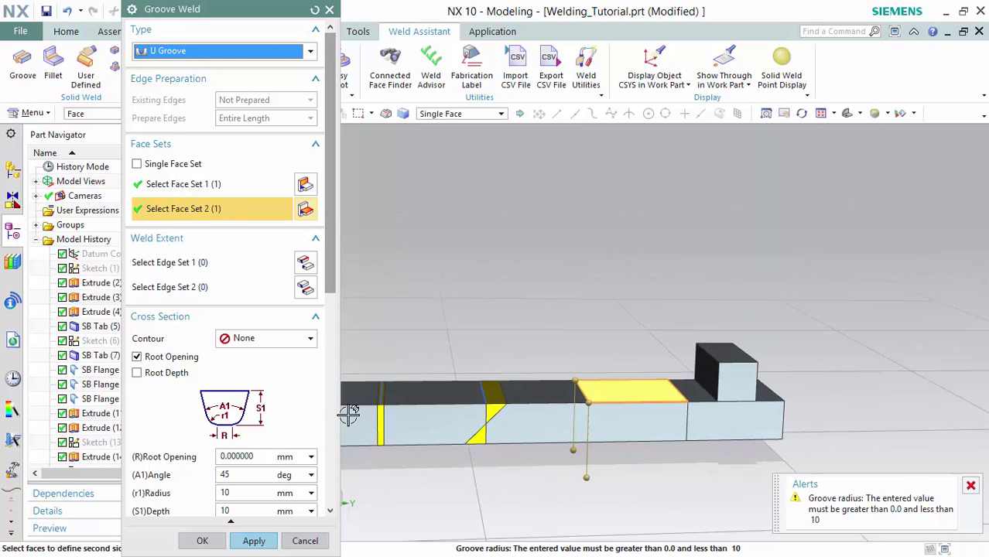
{"action": "left_click", "coordinate": [254, 541]}
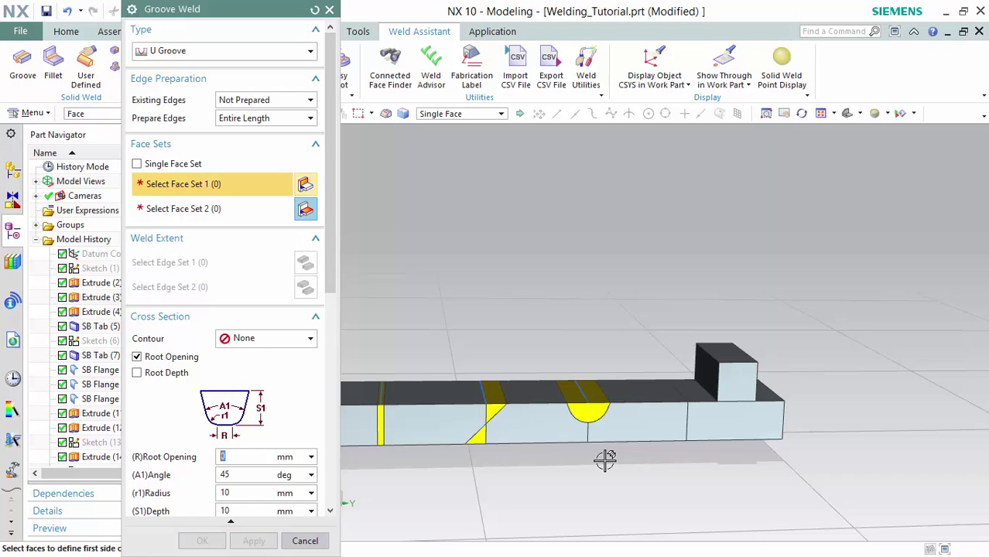
Add a U Groove weld with the same settings between the fourth and fifth blocks' bottom faces
{"action": "middle_click_drag", "start_coordinate": [605, 459], "coordinate": [557, 414]}
{"action": "left_click", "coordinate": [552, 408]}
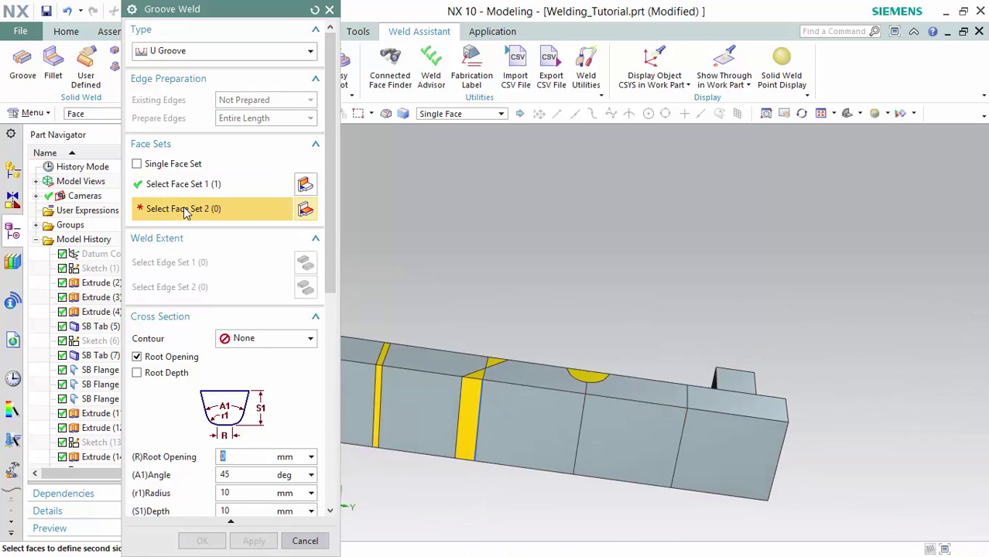
{"action": "left_click", "coordinate": [609, 444]}
{"action": "left_click", "coordinate": [266, 543]}
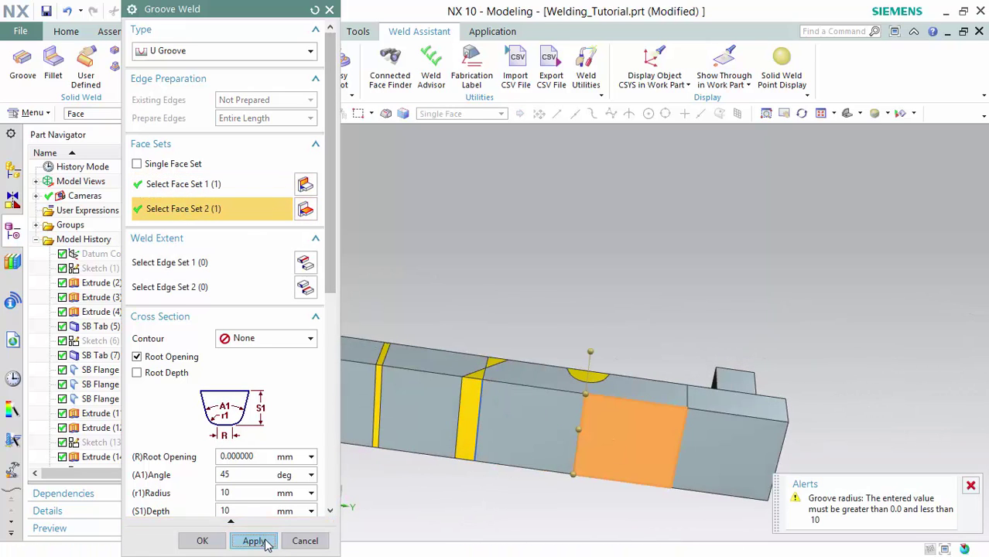
Create a J Groove weld between the fifth and sixth blocks' top faces with root opening off, 22.5° angle, 10 mm radius and 10 mm depth
{"action": "middle_click_drag", "start_coordinate": [537, 287], "coordinate": [540, 343]}
{"action": "left_click", "coordinate": [230, 51]}
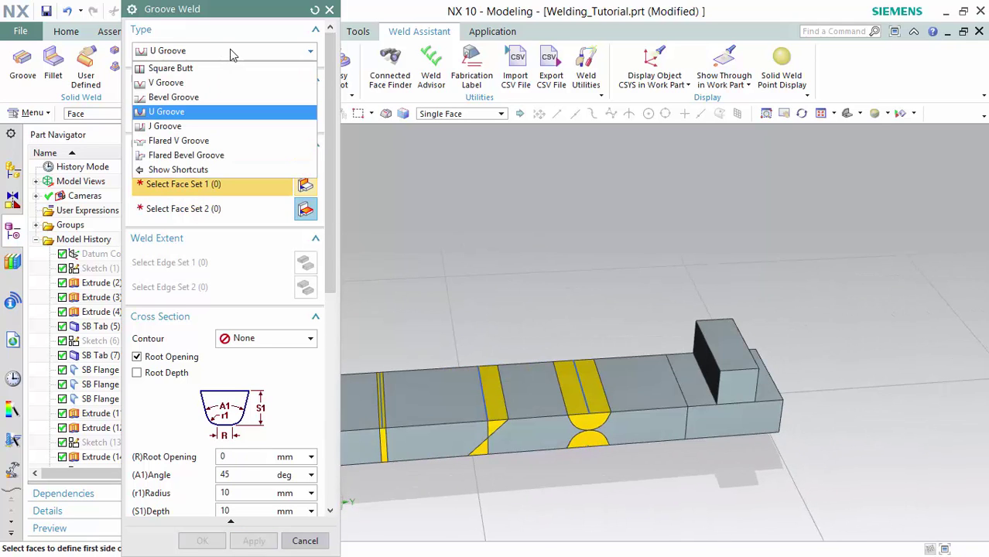
{"action": "left_click", "coordinate": [225, 126]}
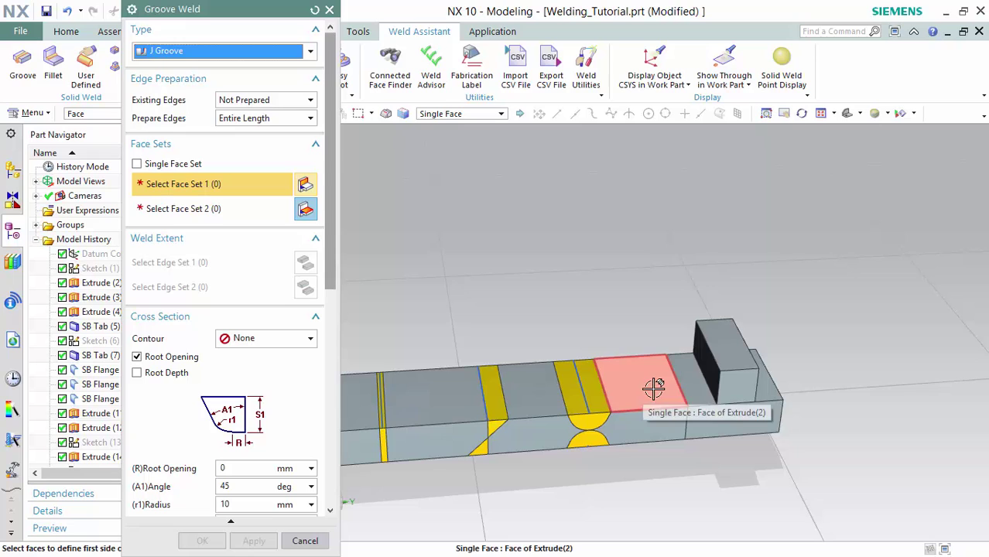
{"action": "left_click", "coordinate": [672, 376]}
{"action": "left_click", "coordinate": [249, 205]}
{"action": "left_click", "coordinate": [691, 394]}
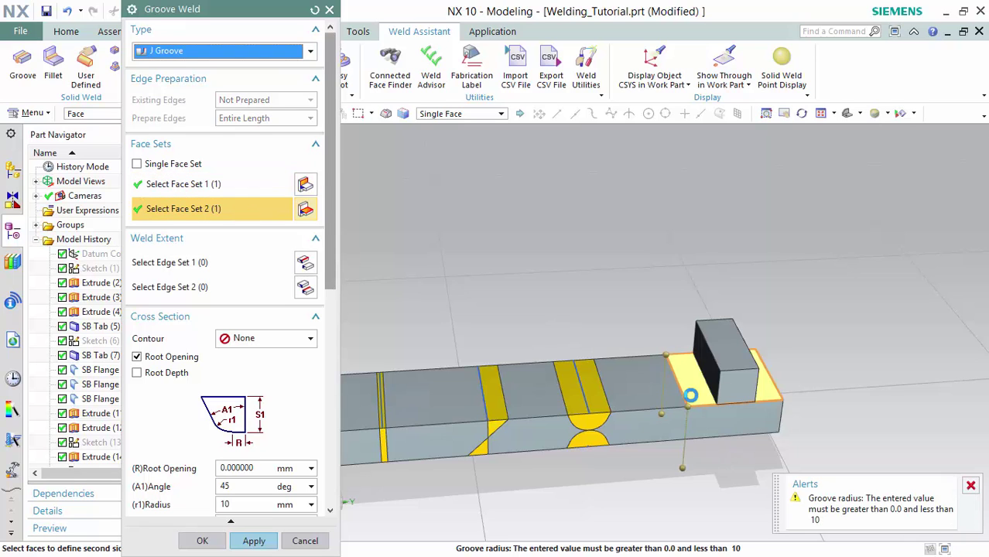
{"action": "left_click", "coordinate": [157, 361]}
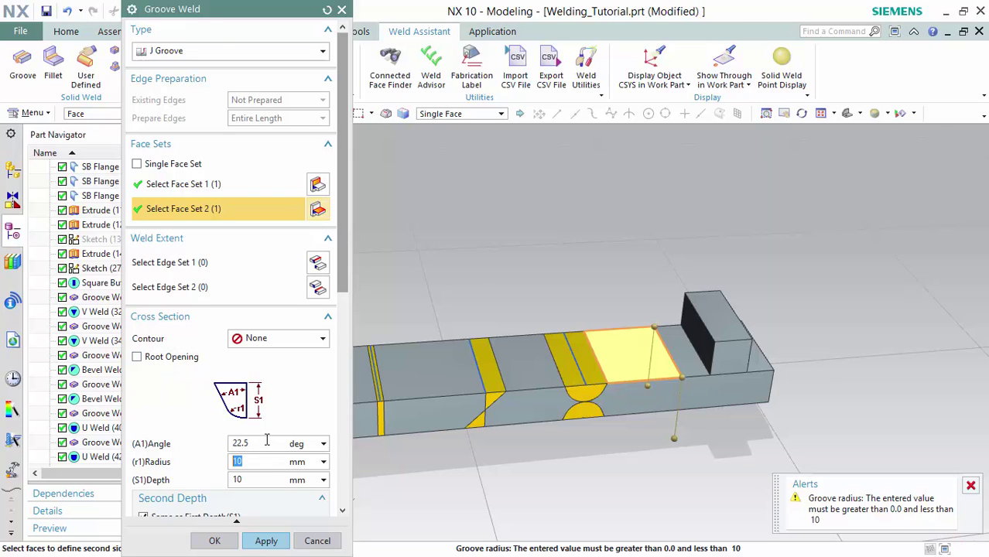
{"action": "left_click", "coordinate": [266, 541]}
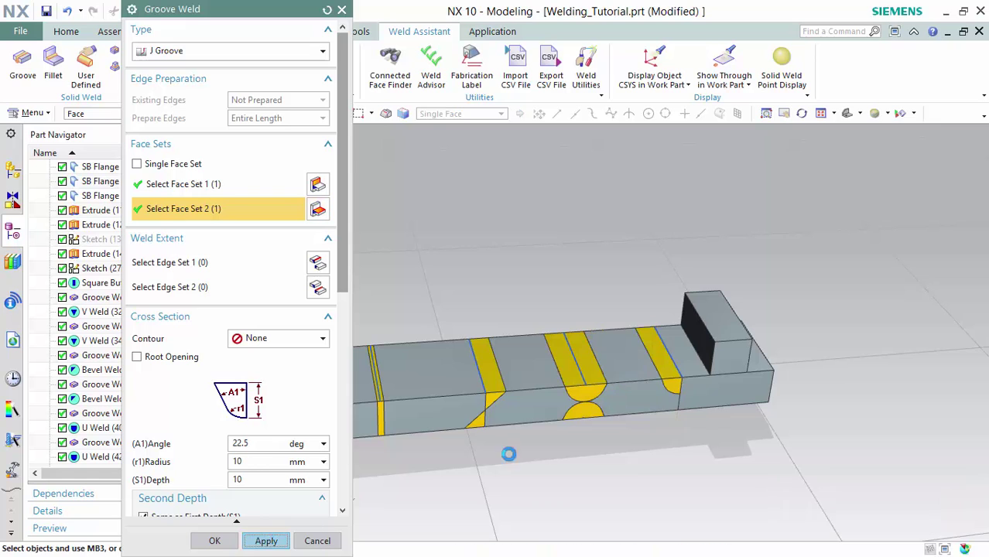
Add a J Groove weld without root opening between the sixth and fifth blocks' bottom faces, keeping the same angle, radius and depth
{"action": "middle_click_drag", "start_coordinate": [690, 399], "coordinate": [753, 464]}
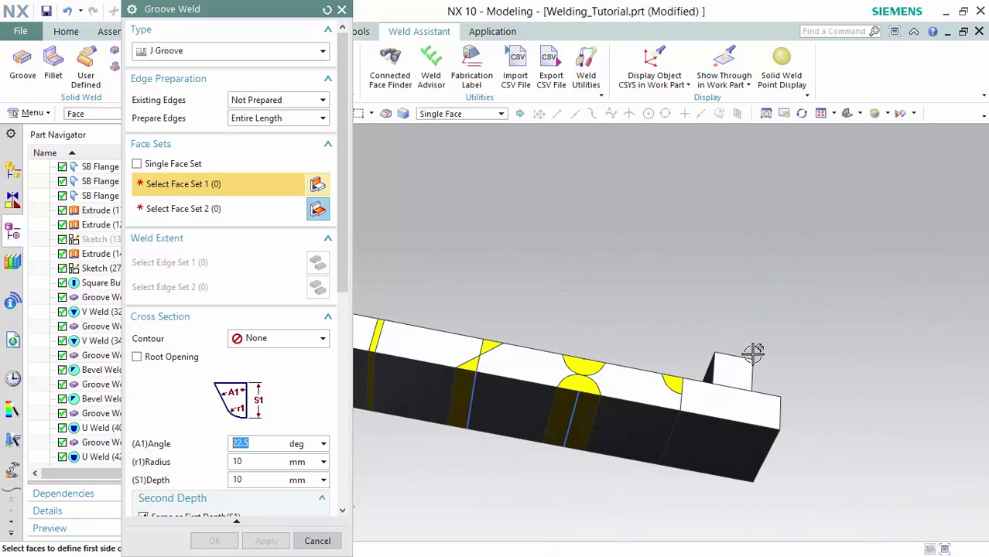
{"action": "left_click", "coordinate": [751, 435]}
{"action": "left_click", "coordinate": [242, 218]}
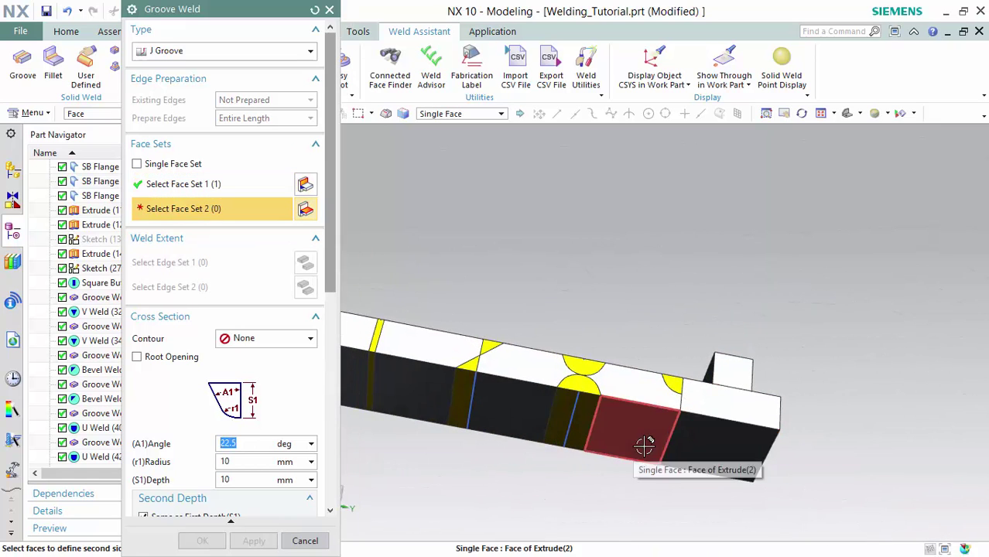
{"action": "left_click", "coordinate": [628, 443]}
{"action": "left_click", "coordinate": [180, 358]}
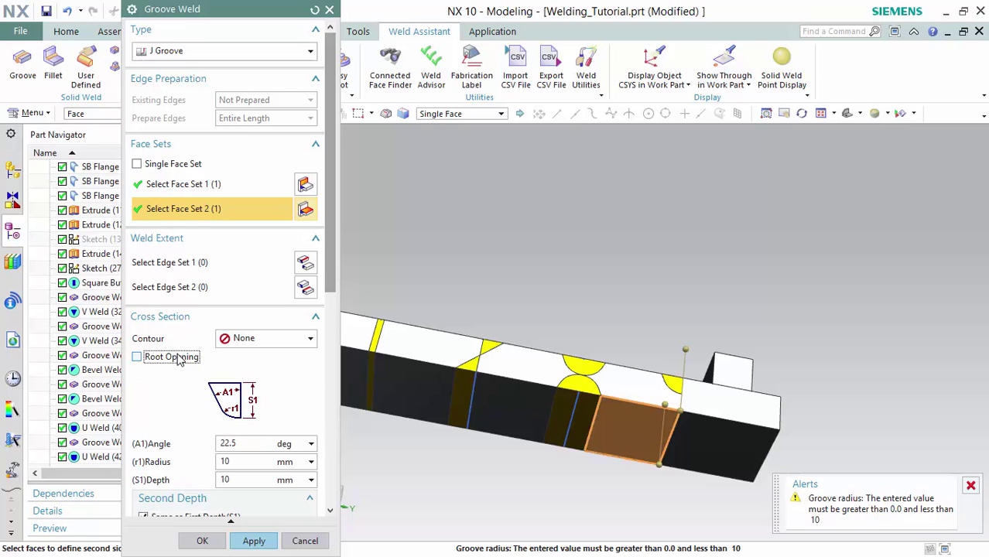
{"action": "left_click", "coordinate": [254, 541]}
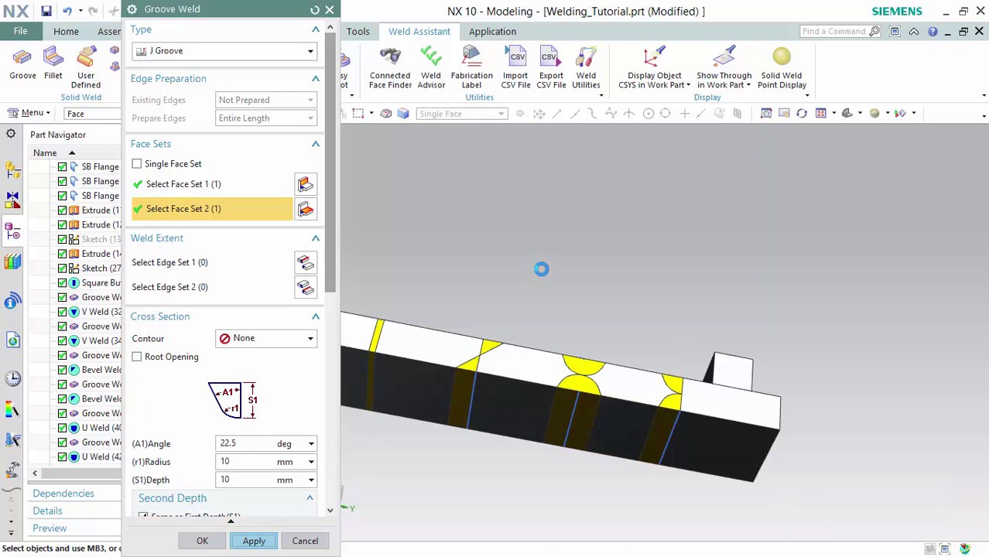
Create a Flared V Groove weld with 13 mm depth between the curved faces of the outer upper and lower flanges
{"action": "middle_click_drag", "start_coordinate": [541, 205], "coordinate": [575, 290]}
{"action": "left_click", "coordinate": [220, 52]}
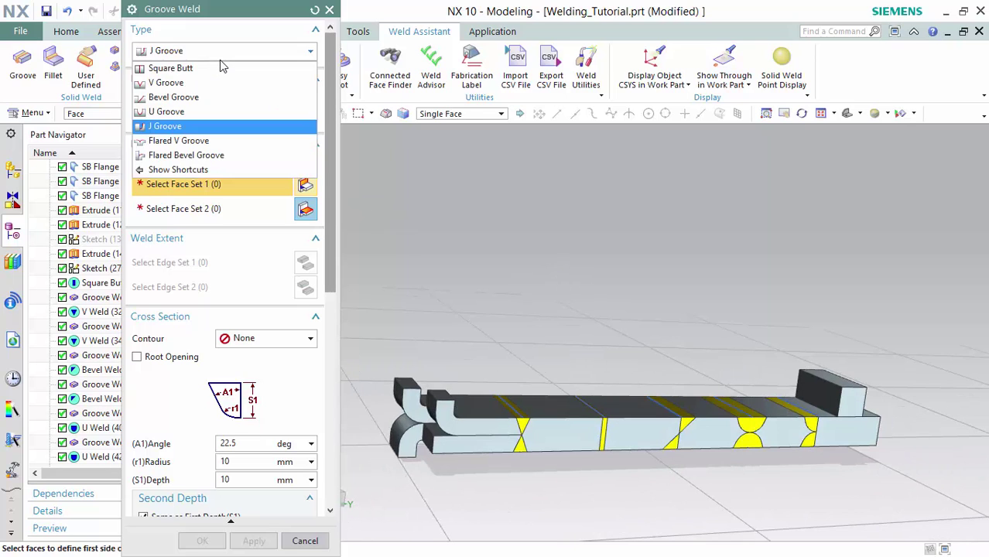
{"action": "left_click", "coordinate": [215, 144]}
{"action": "middle_click_drag", "start_coordinate": [417, 293], "coordinate": [491, 250]}
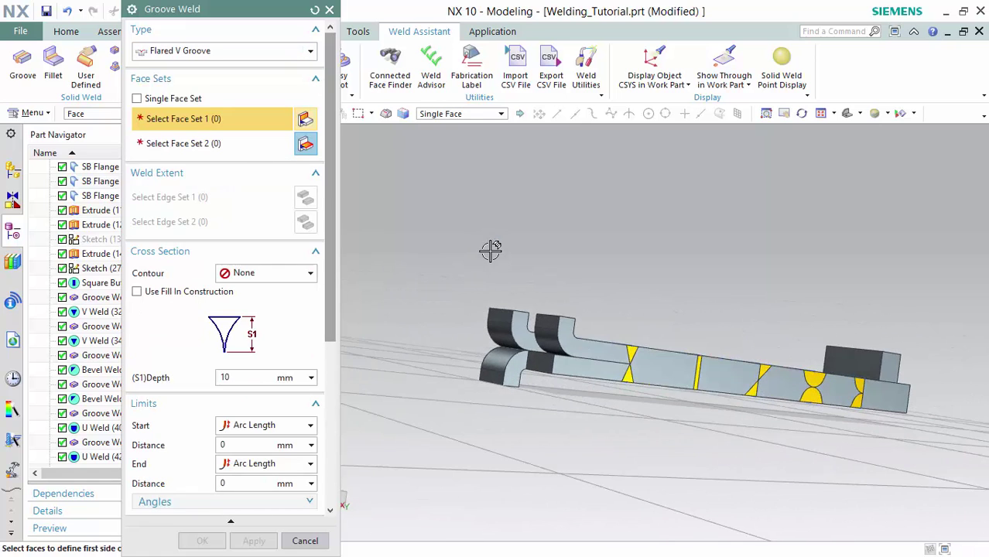
{"action": "scroll", "coordinate": [486, 310], "scroll_direction": "up", "scroll_amount": 2}
{"action": "scroll", "coordinate": [481, 298], "scroll_direction": "up", "scroll_amount": 2}
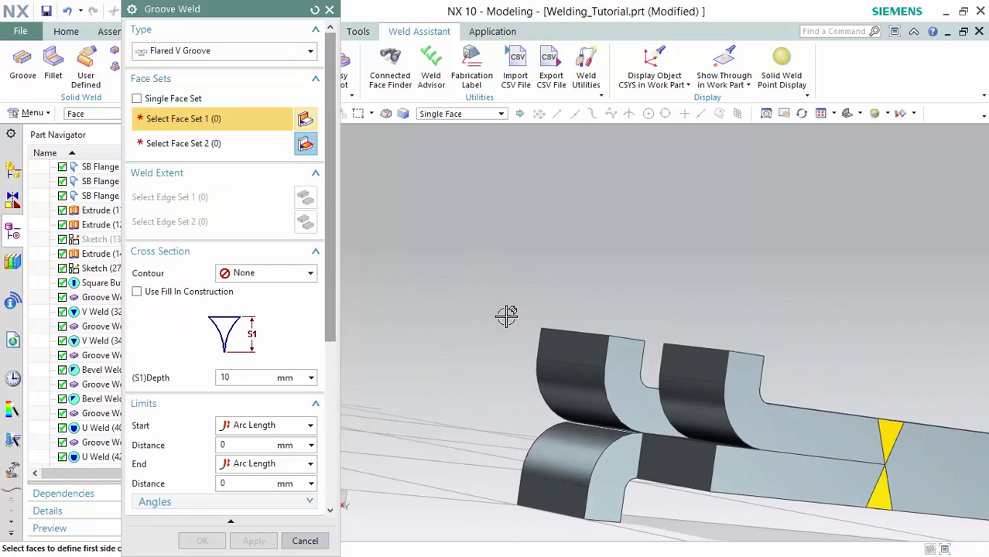
{"action": "left_click", "coordinate": [592, 394]}
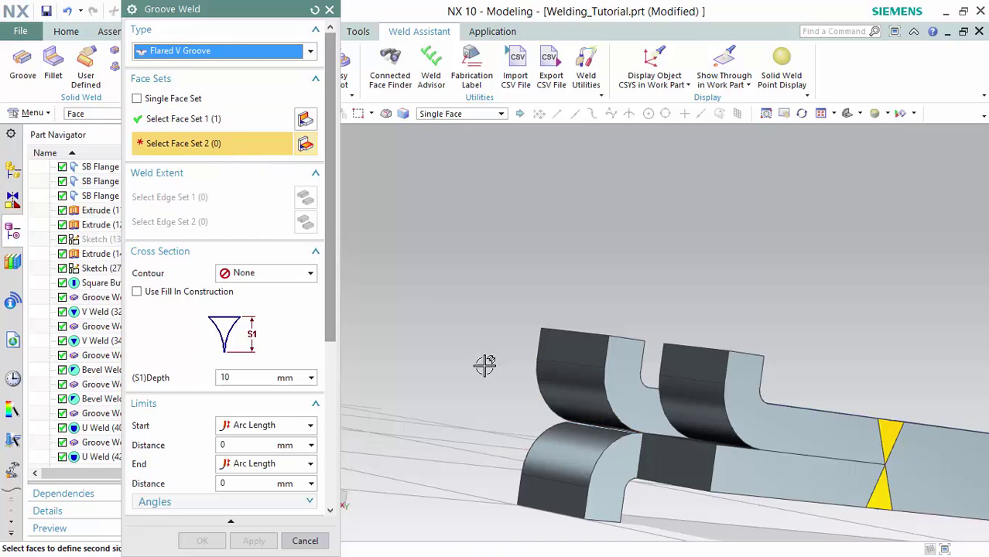
{"action": "left_click", "coordinate": [561, 442]}
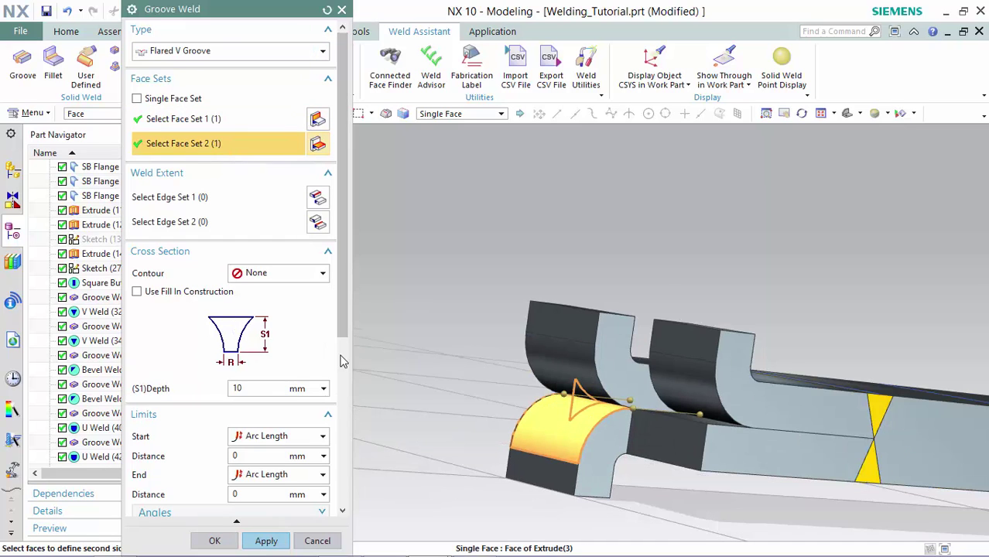
{"action": "left_click", "coordinate": [261, 390]}
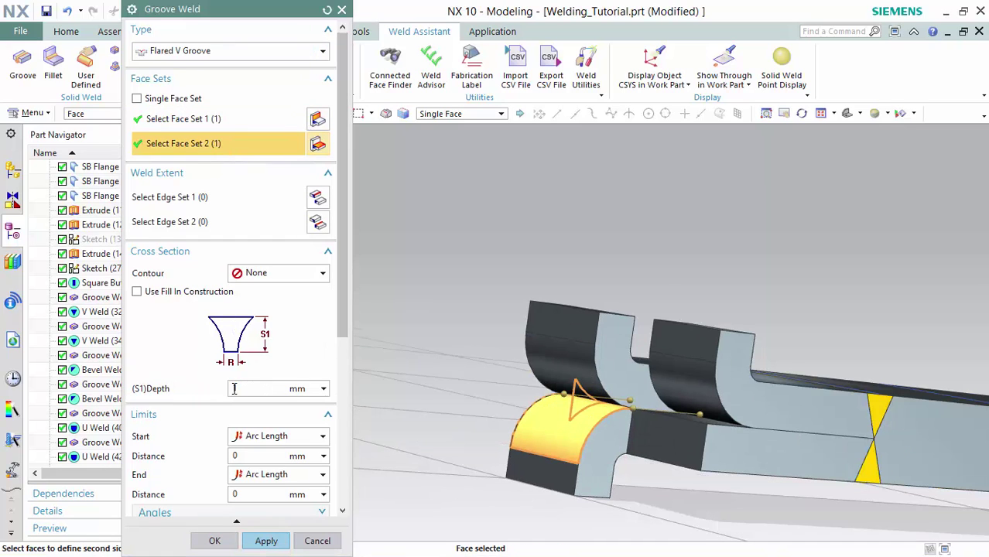
{"action": "key", "text": "Tab"}
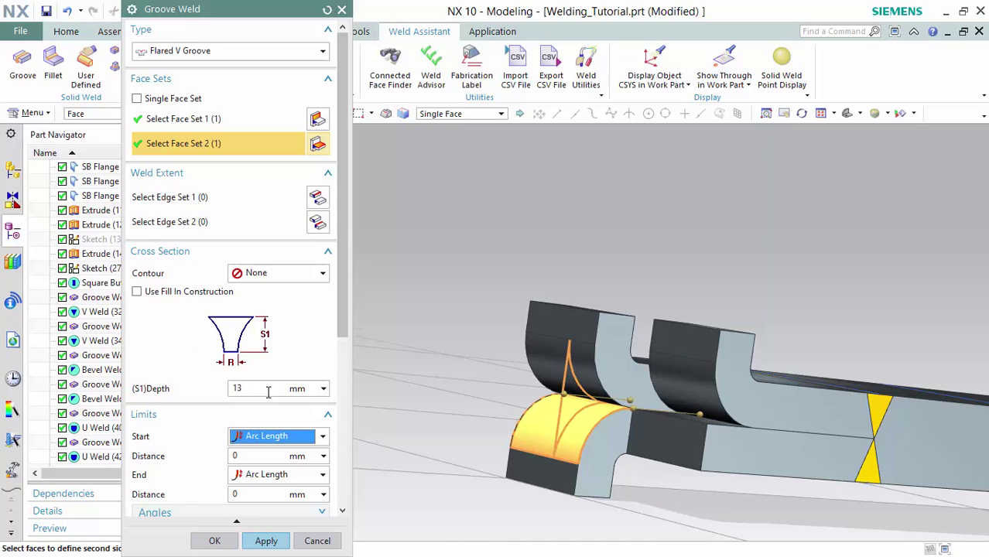
{"action": "left_click", "coordinate": [267, 541]}
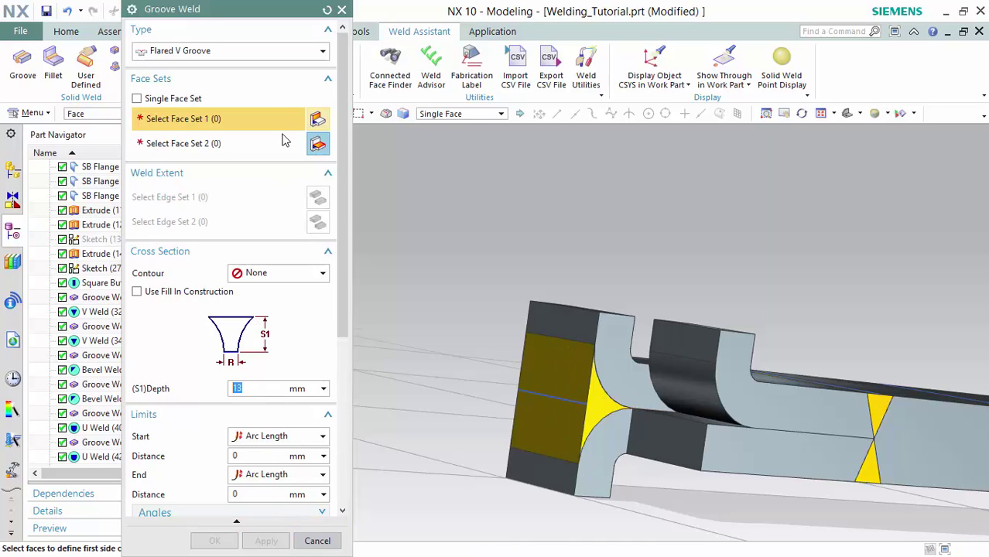
Create a Flared Bevel Groove weld with 13 mm depth between the inner upper flange's curved face and the lower plate's top face
{"action": "left_click", "coordinate": [287, 51]}
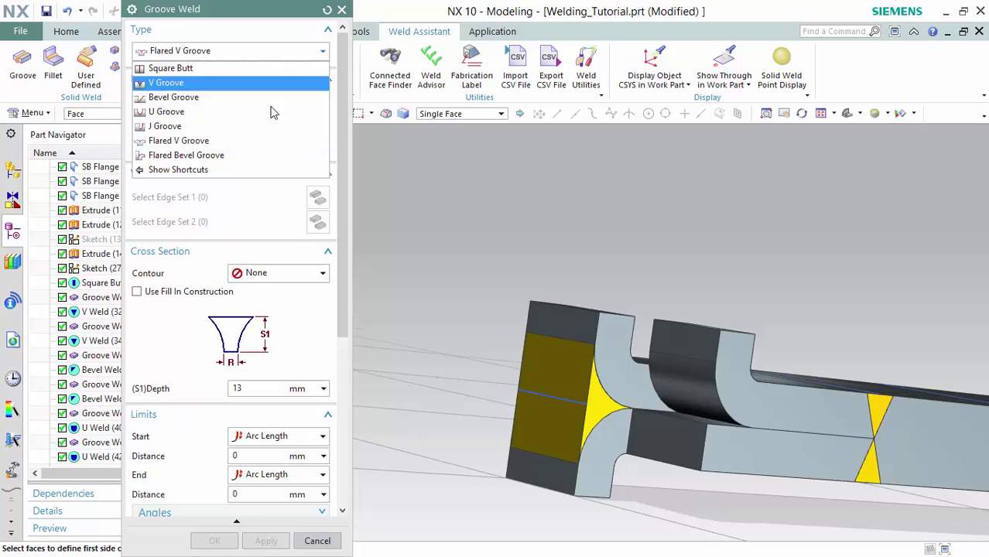
{"action": "left_click", "coordinate": [255, 155]}
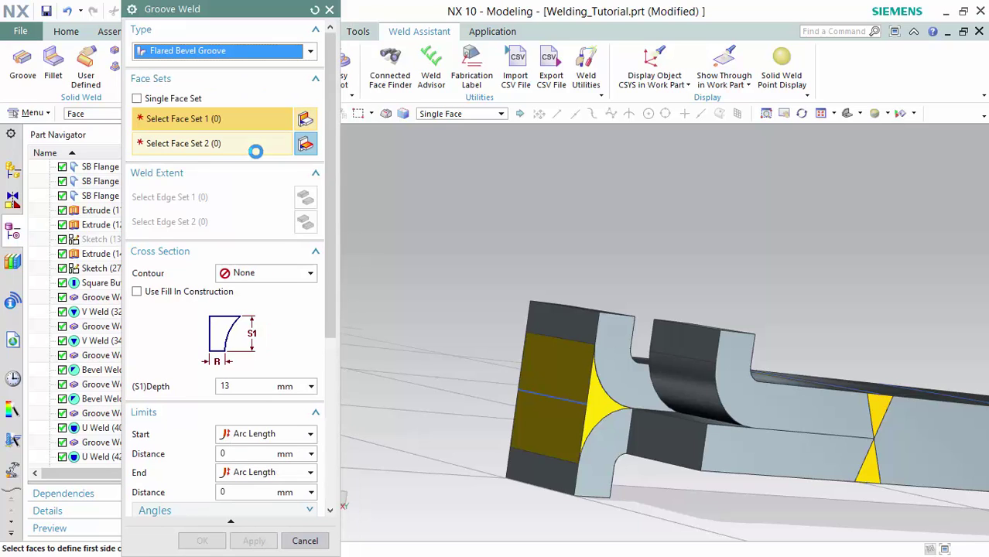
{"action": "left_click", "coordinate": [680, 376]}
{"action": "left_click", "coordinate": [260, 144]}
{"action": "middle_click_drag", "start_coordinate": [709, 404], "coordinate": [675, 424]}
{"action": "left_click", "coordinate": [675, 443]}
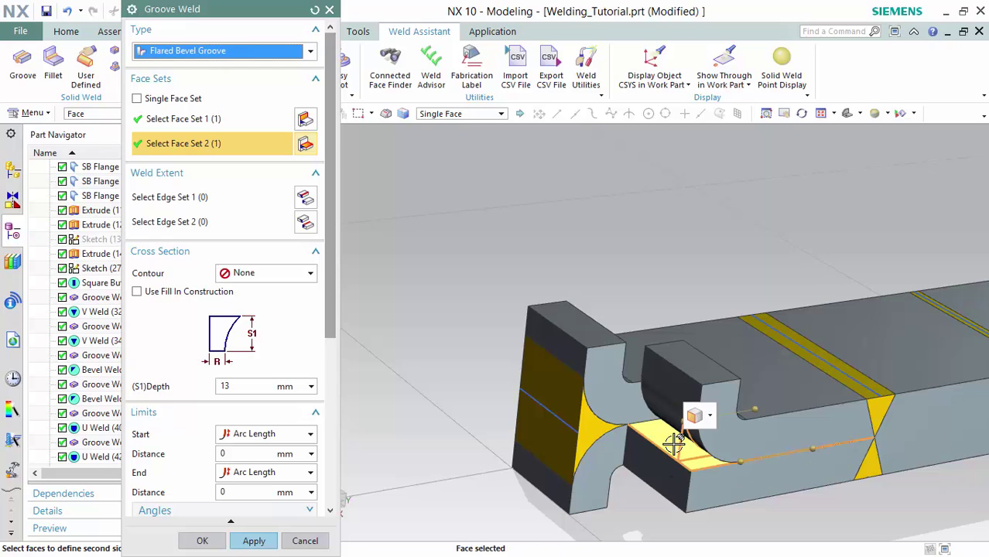
{"action": "left_click", "coordinate": [202, 541]}
{"action": "scroll", "coordinate": [517, 294], "scroll_direction": "down", "scroll_amount": 5}
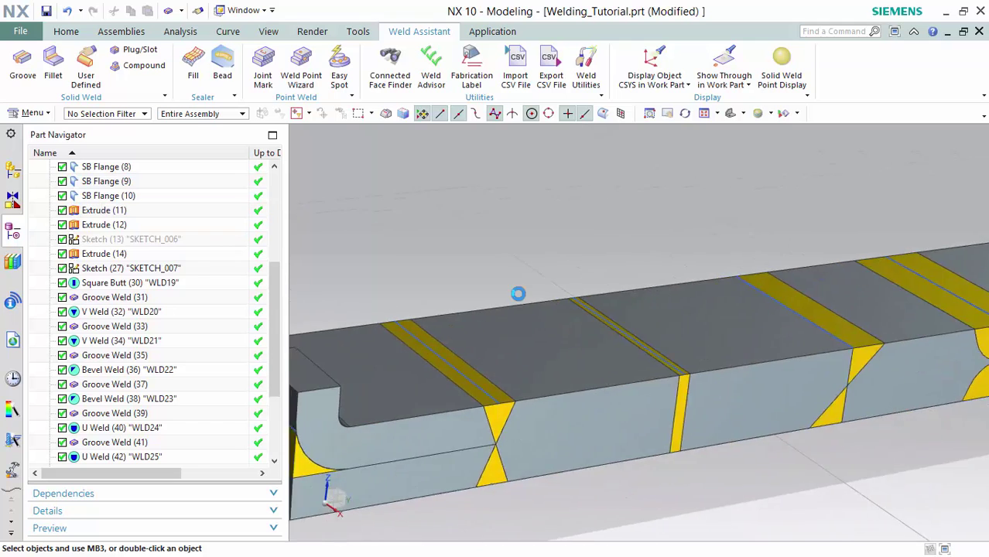
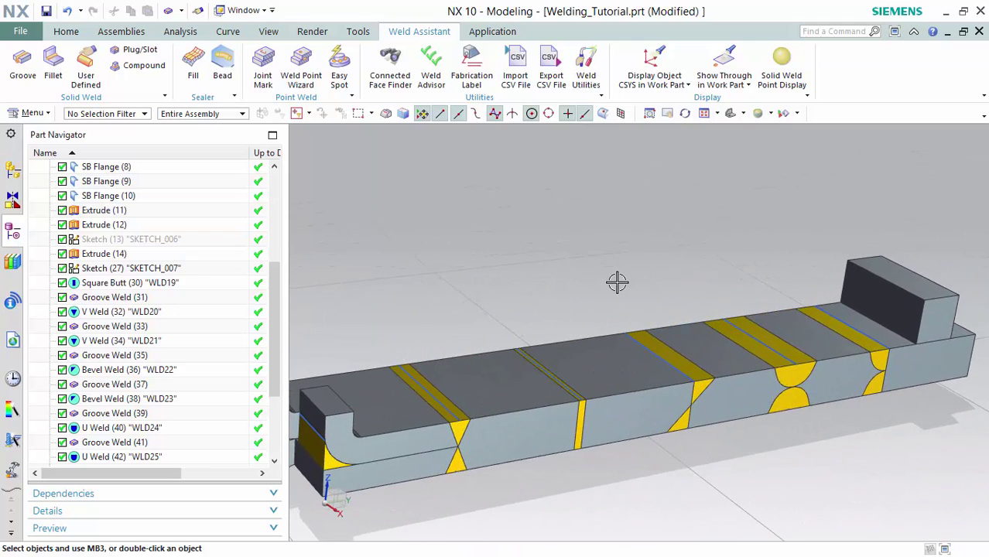
Create a Fillet weld with 15 mm leg length between the end block's top face and the raised block's side facing the J Groove weld
{"action": "left_click", "coordinate": [52, 63]}
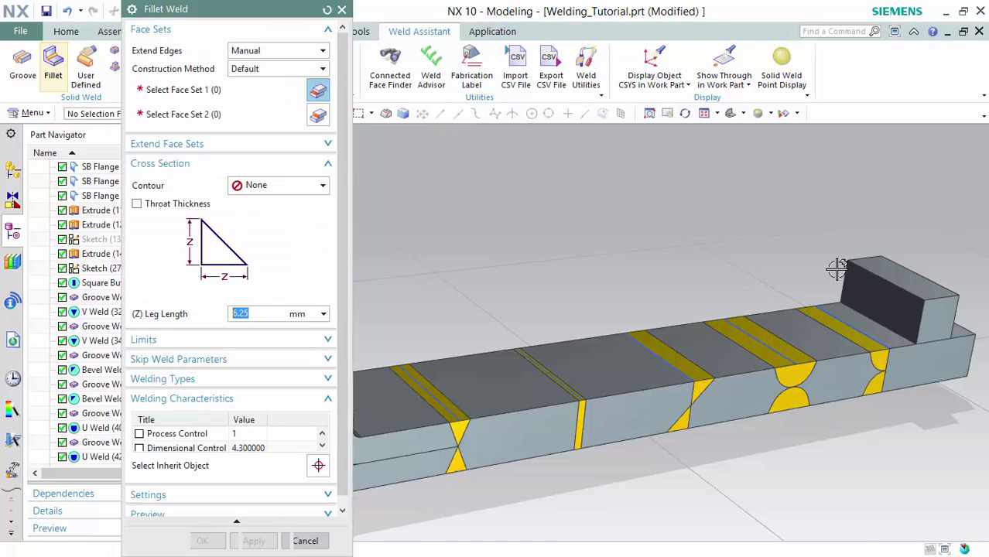
{"action": "scroll", "coordinate": [708, 306], "scroll_direction": "up", "scroll_amount": 3}
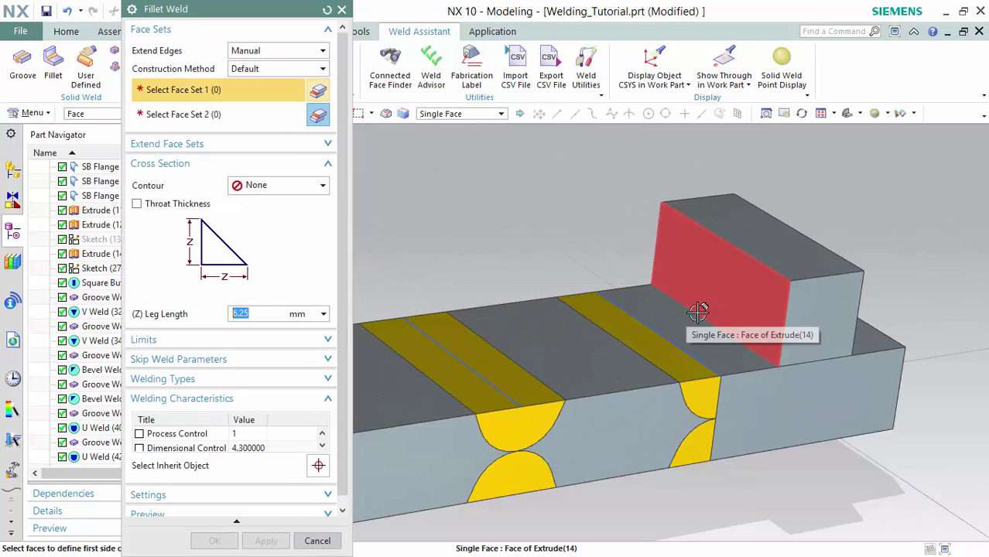
{"action": "left_click", "coordinate": [681, 323]}
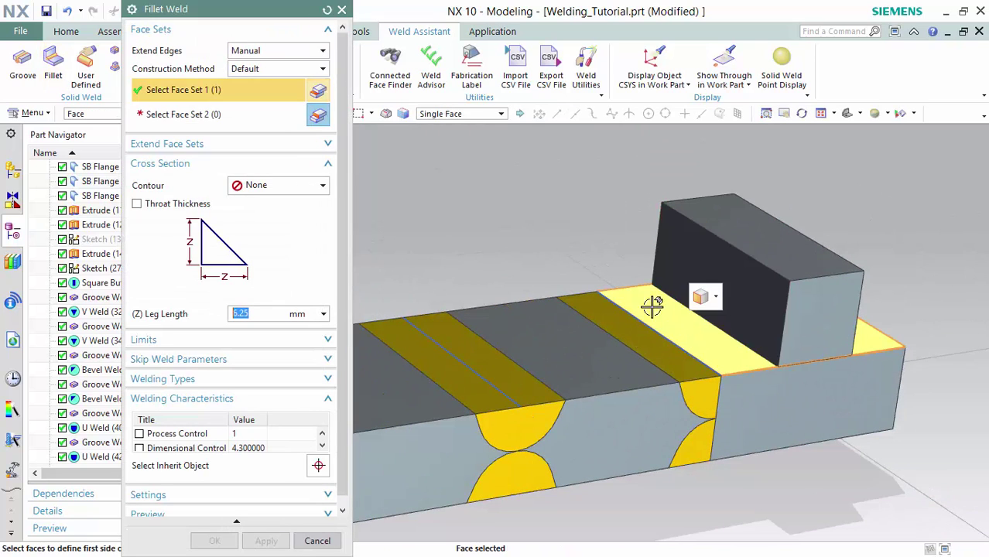
{"action": "left_click", "coordinate": [723, 275]}
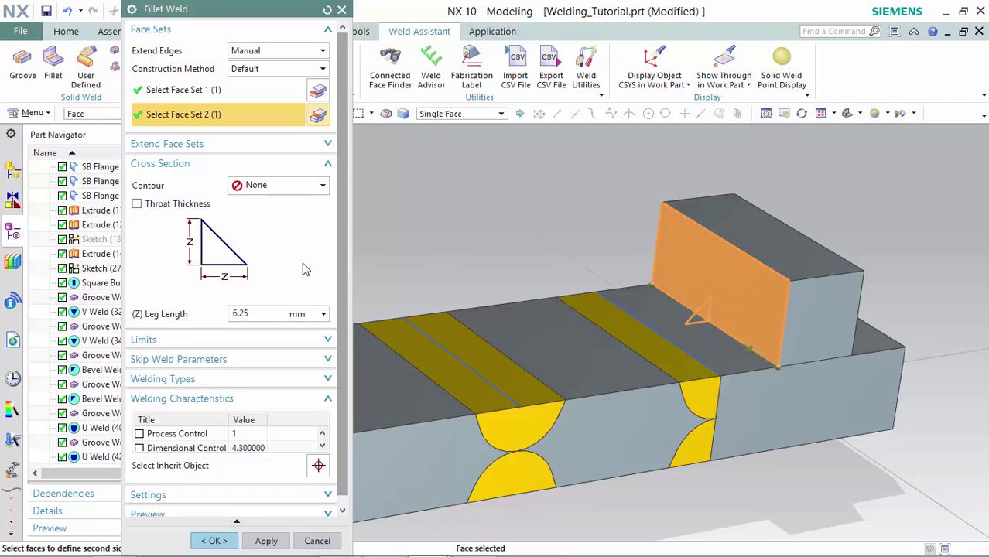
{"action": "left_click_drag", "start_coordinate": [259, 313], "coordinate": [225, 317]}
{"action": "type", "text": "15"}
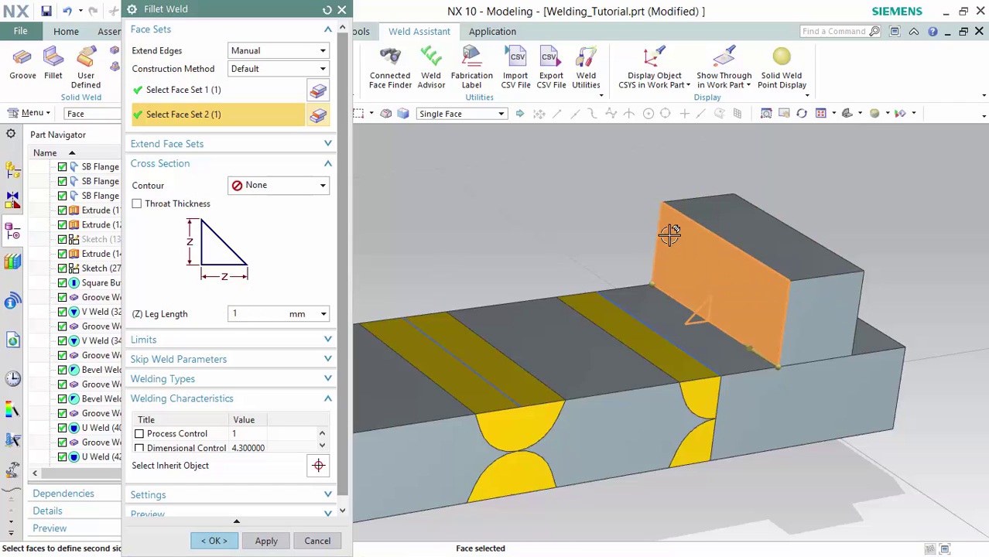
{"action": "key", "text": "Tab"}
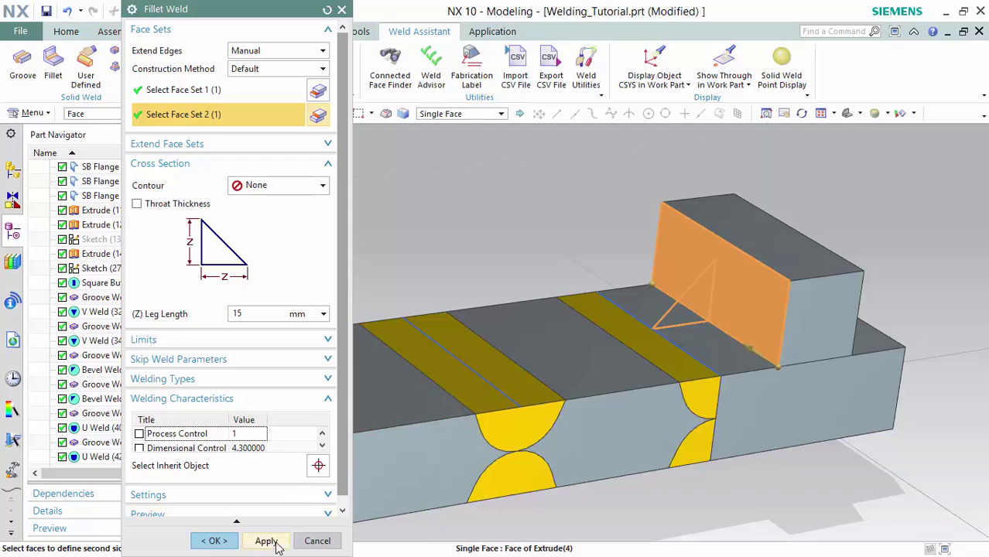
{"action": "left_click", "coordinate": [265, 541]}
Add a Fillet weld with 15 mm leg length between the raised block's opposite side face and the end block's top face
{"action": "middle_click_drag", "start_coordinate": [728, 229], "coordinate": [700, 239]}
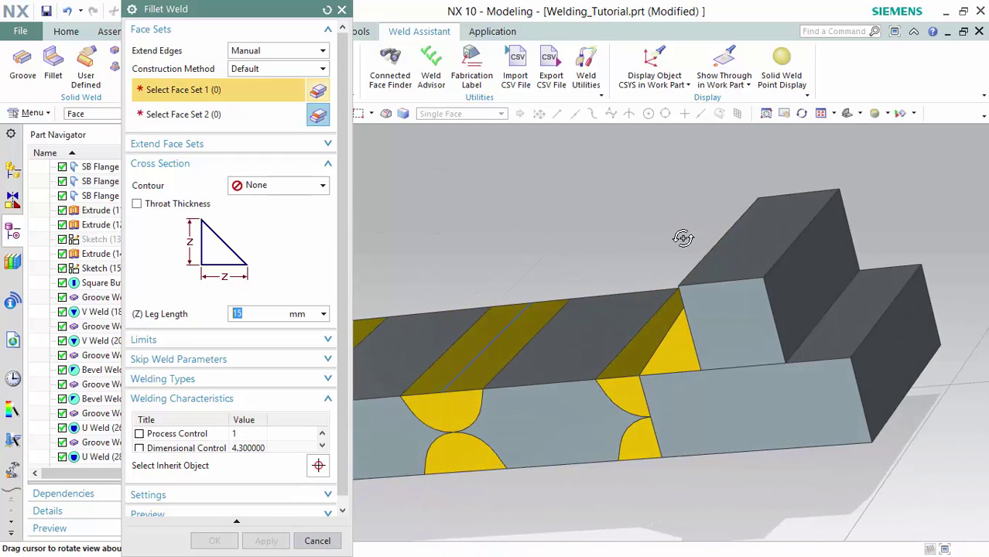
{"action": "left_click", "coordinate": [822, 267]}
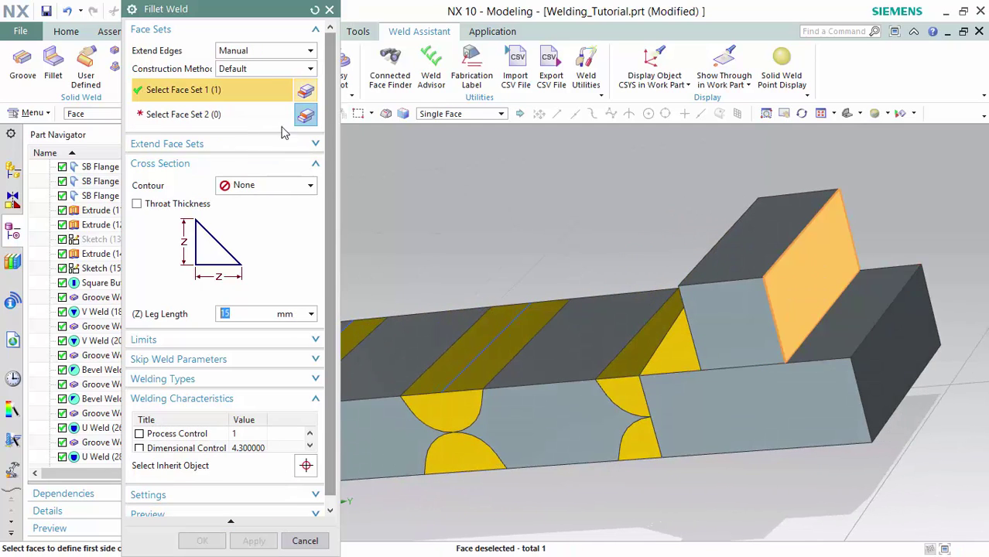
{"action": "left_click", "coordinate": [848, 306]}
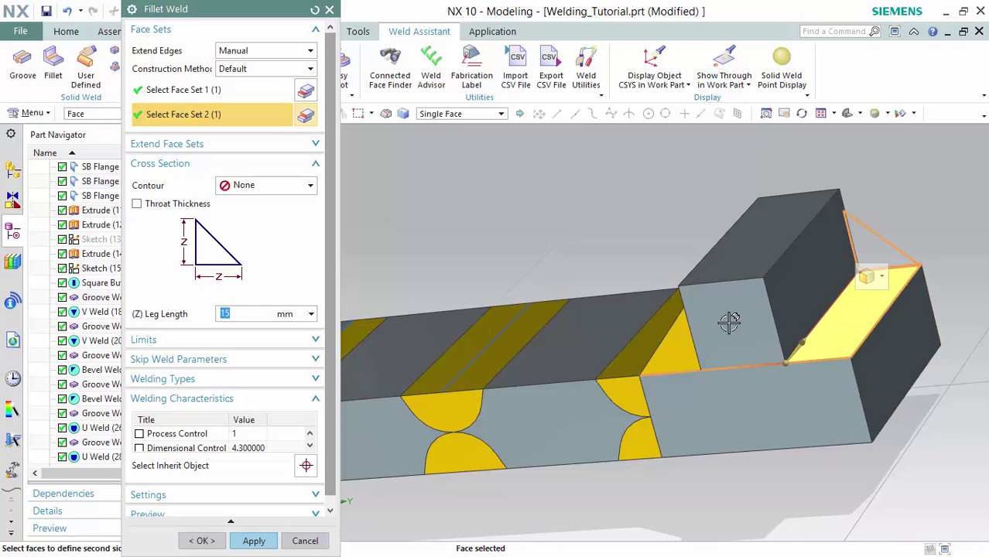
{"action": "left_click", "coordinate": [254, 541]}
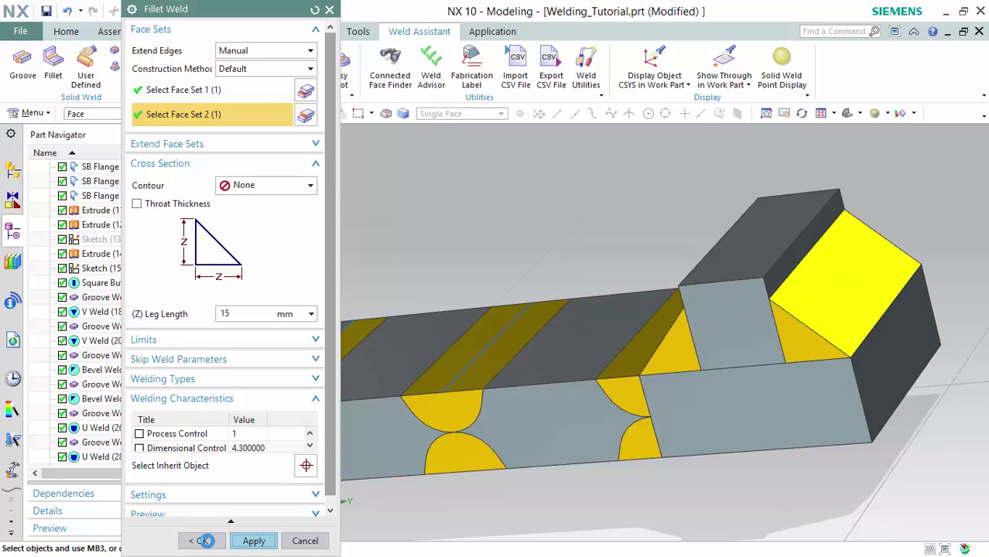
{"action": "left_click", "coordinate": [305, 541]}
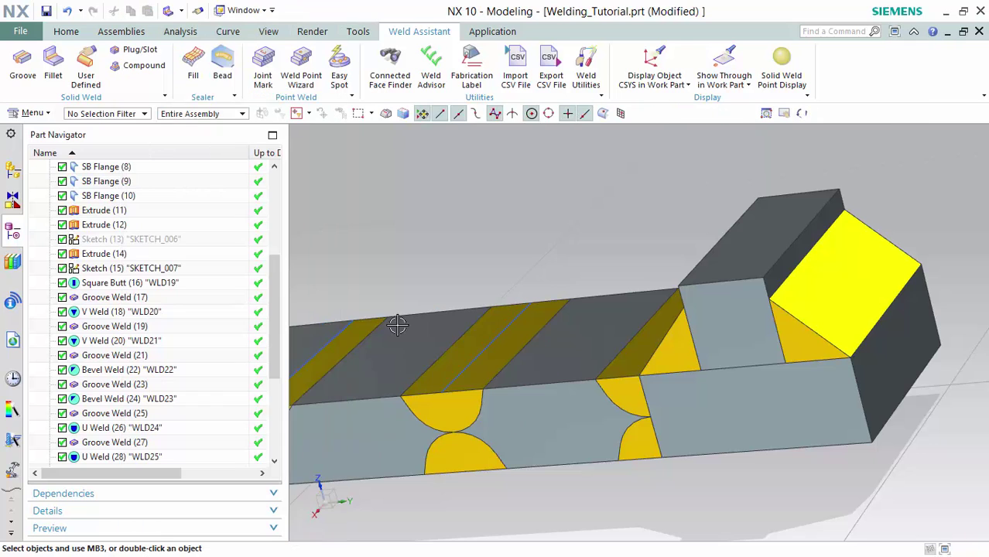
{"action": "key", "text": "Home"}
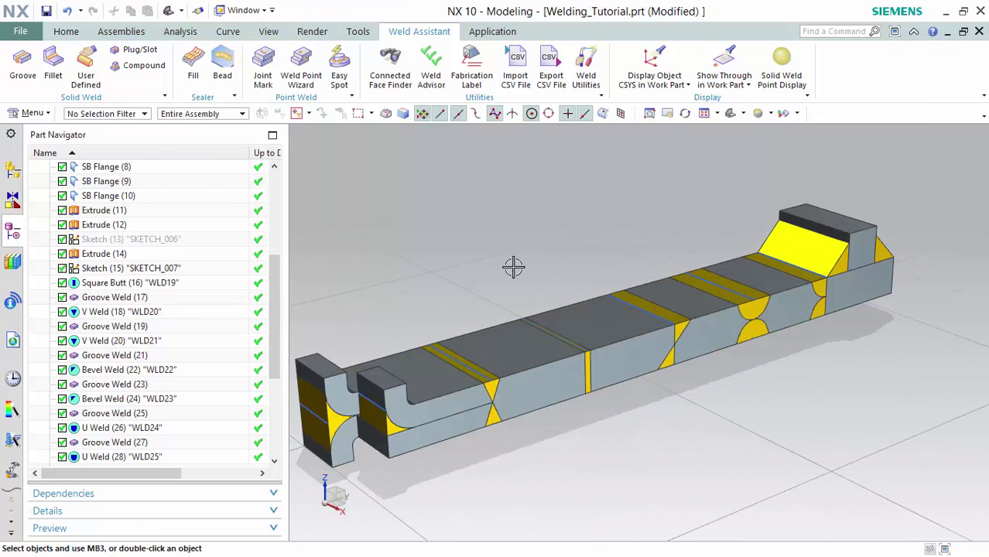
Search the commands for "point", and start a joint mark using the Points method with automatic update
{"action": "type", "text": "point"}
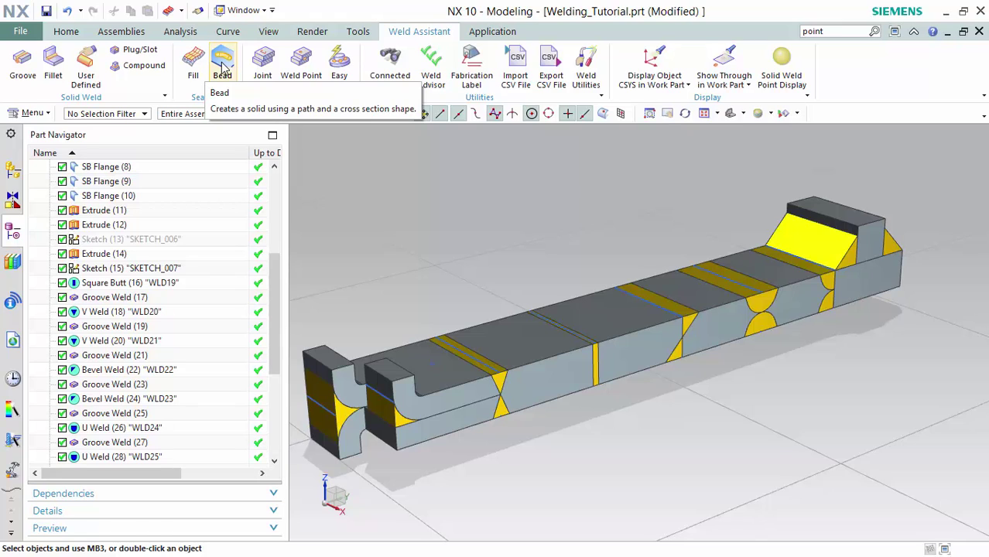
{"action": "left_click", "coordinate": [267, 78]}
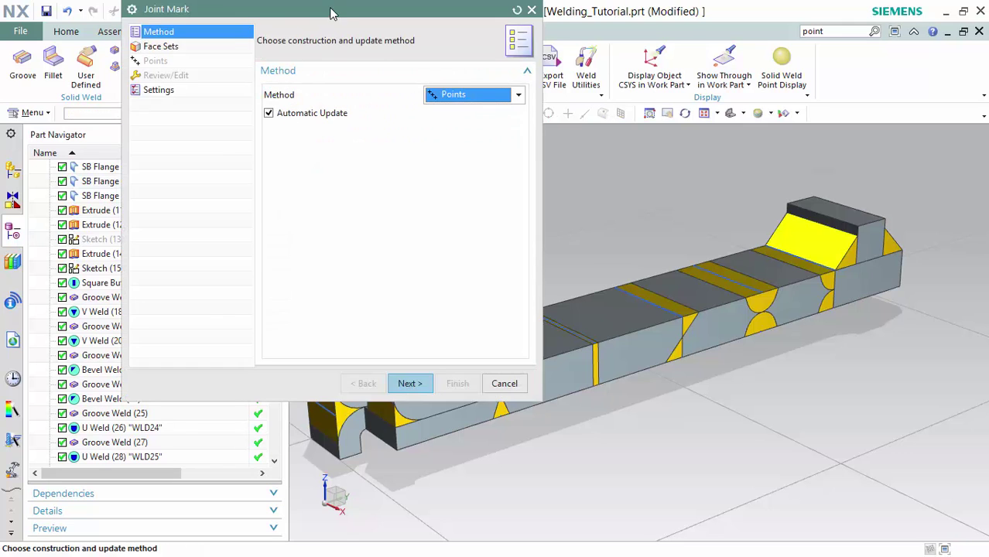
{"action": "left_click_drag", "start_coordinate": [331, 13], "coordinate": [181, 21]}
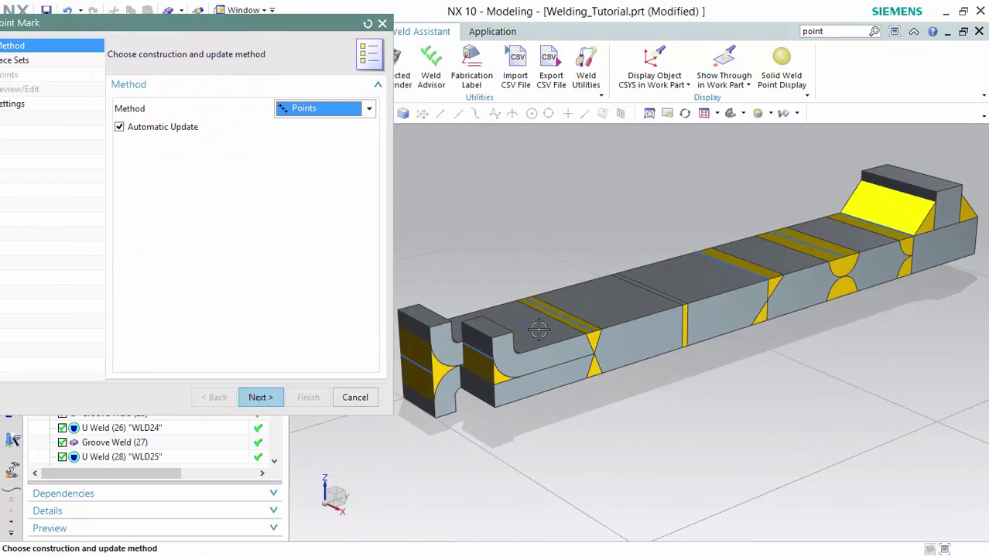
{"action": "scroll", "coordinate": [511, 317], "scroll_direction": "up", "scroll_amount": 3}
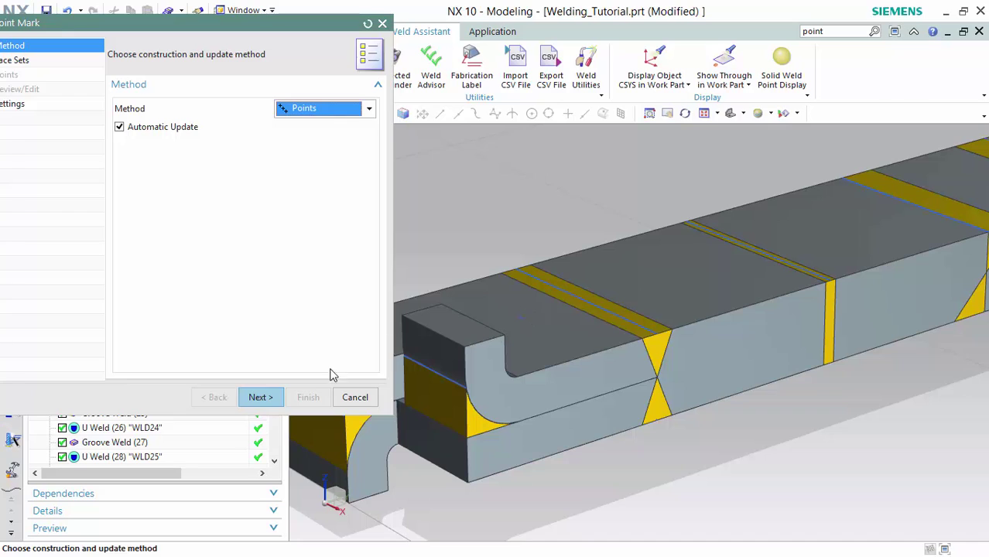
{"action": "left_click", "coordinate": [261, 397]}
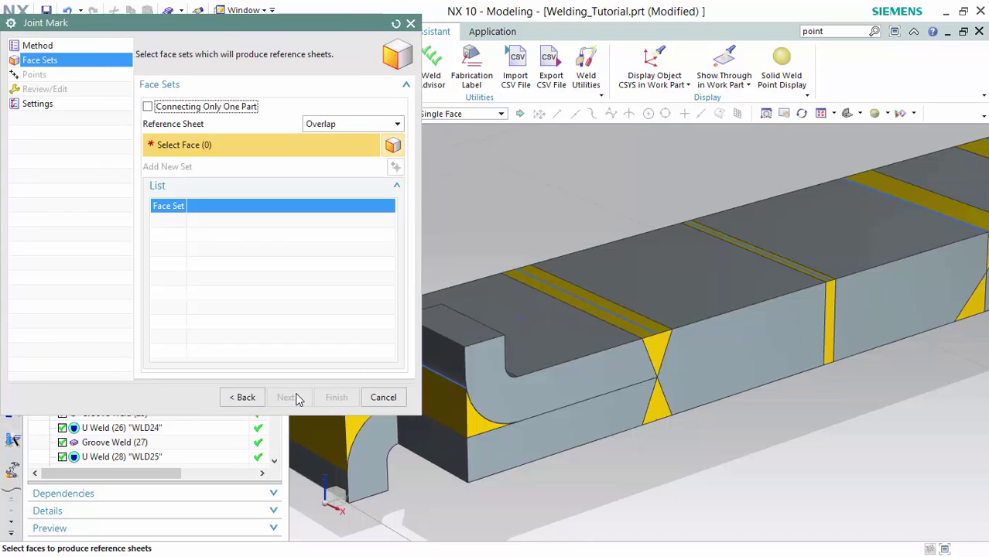
Define two face sets with the Overlap reference sheet from the inner upper flange's top face and the lower plate's bottom face
{"action": "left_click", "coordinate": [345, 124]}
{"action": "left_click", "coordinate": [346, 124]}
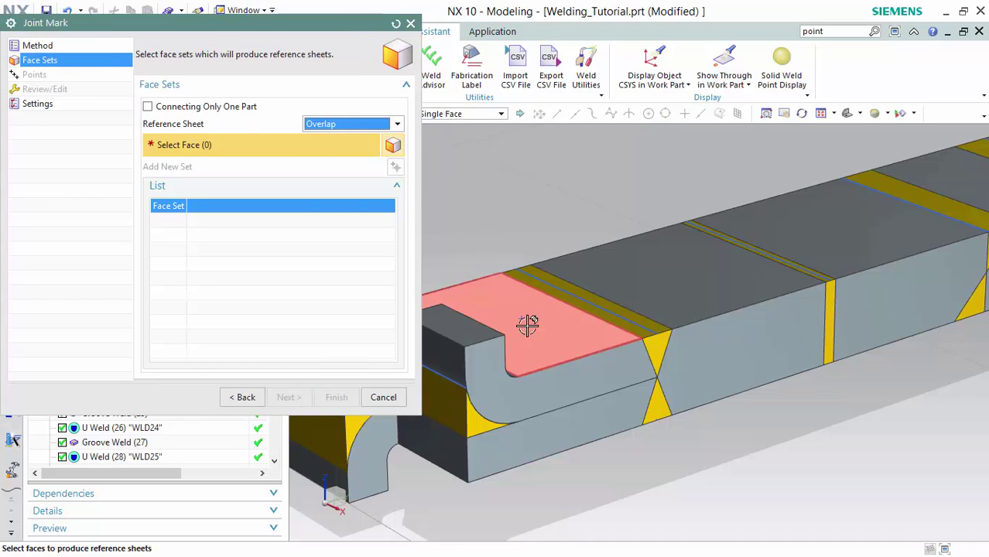
{"action": "left_click", "coordinate": [561, 330]}
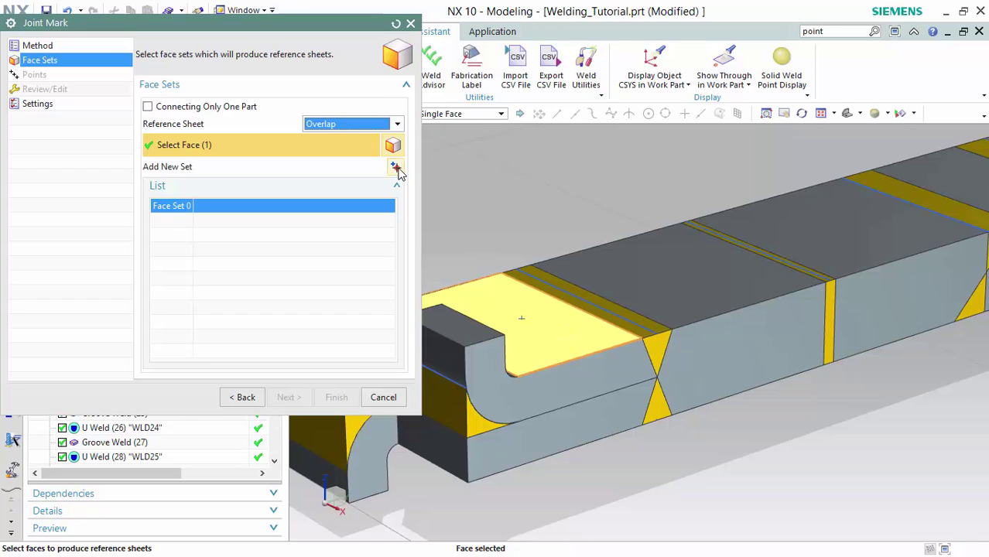
{"action": "left_click", "coordinate": [396, 168]}
{"action": "middle_click_drag", "start_coordinate": [719, 316], "coordinate": [734, 281]}
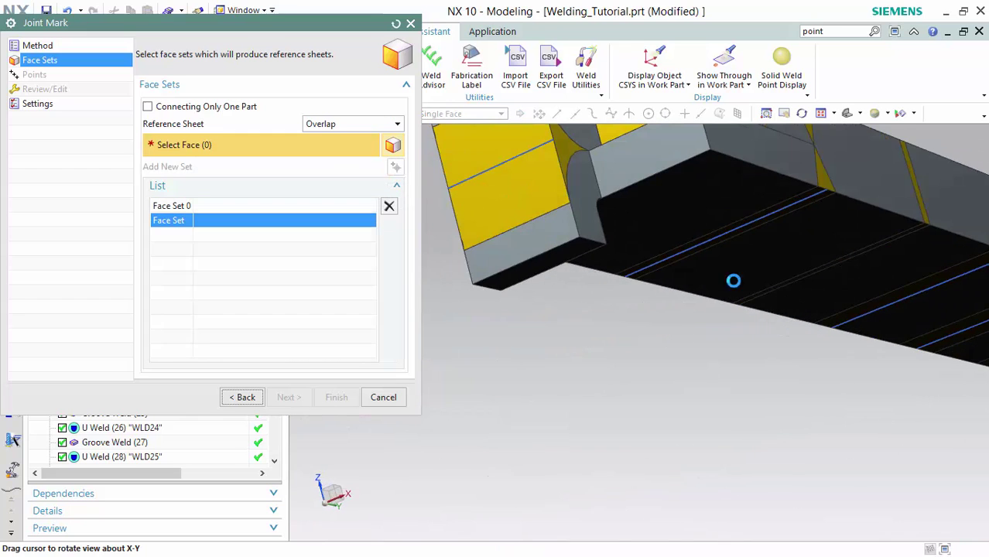
{"action": "left_click", "coordinate": [702, 191]}
{"action": "middle_click_drag", "start_coordinate": [722, 178], "coordinate": [697, 208]}
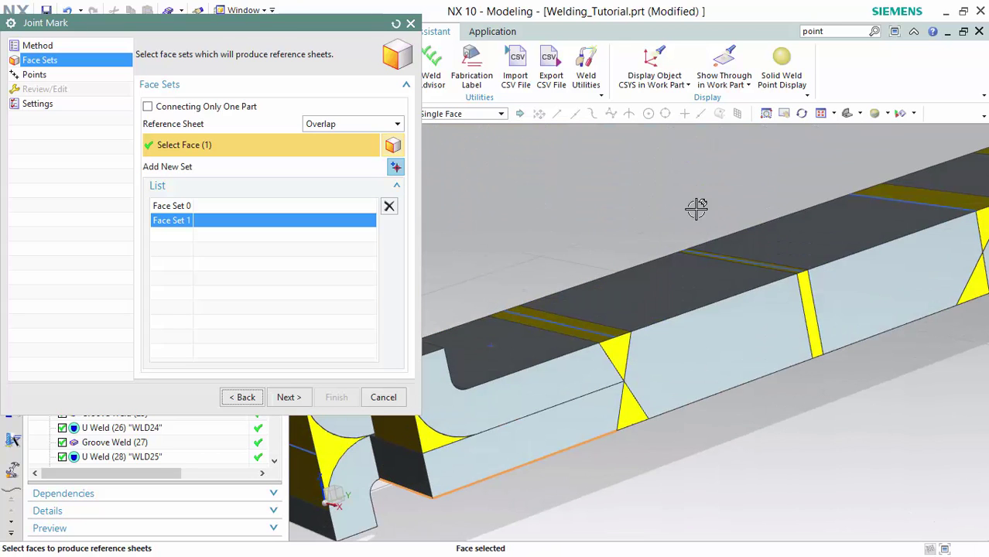
Anchor the joint mark at the existing point on the flange's top face and set its Y-direction along the Y-axis
{"action": "left_click", "coordinate": [289, 397]}
{"action": "middle_click_drag", "start_coordinate": [574, 230], "coordinate": [637, 273]}
{"action": "scroll", "coordinate": [569, 448], "scroll_direction": "up", "scroll_amount": 3}
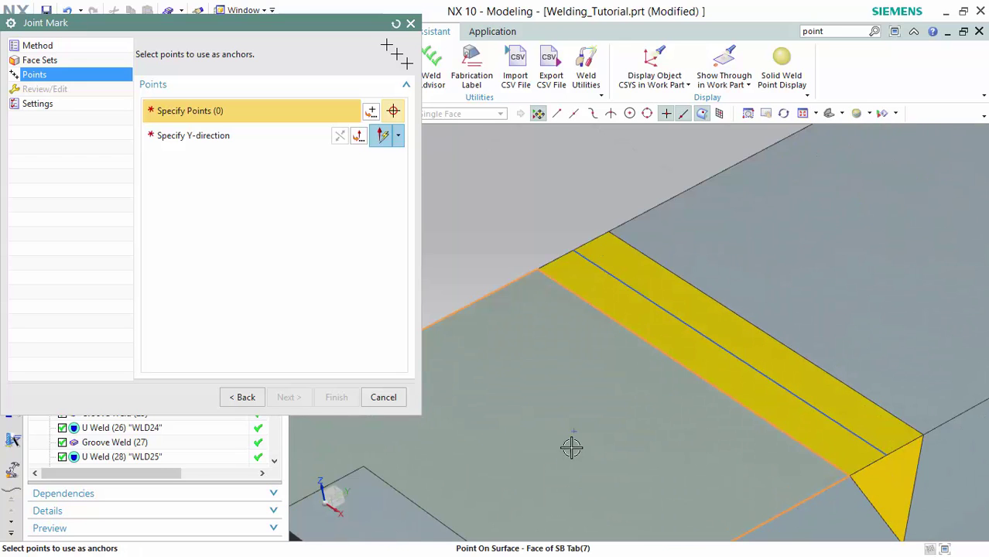
{"action": "left_click", "coordinate": [370, 111]}
{"action": "left_click", "coordinate": [155, 65]}
{"action": "left_click", "coordinate": [141, 114]}
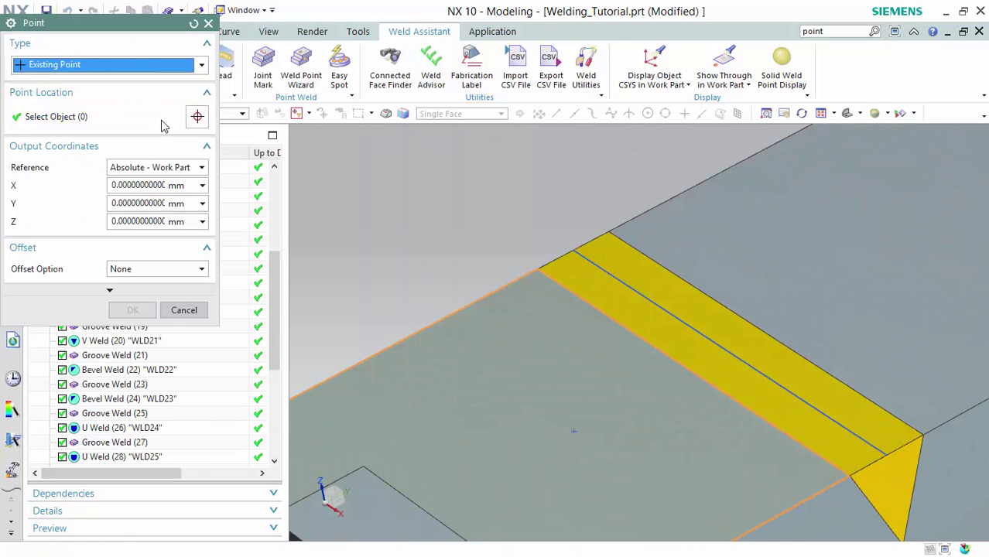
{"action": "left_click", "coordinate": [574, 431]}
{"action": "left_click", "coordinate": [141, 312]}
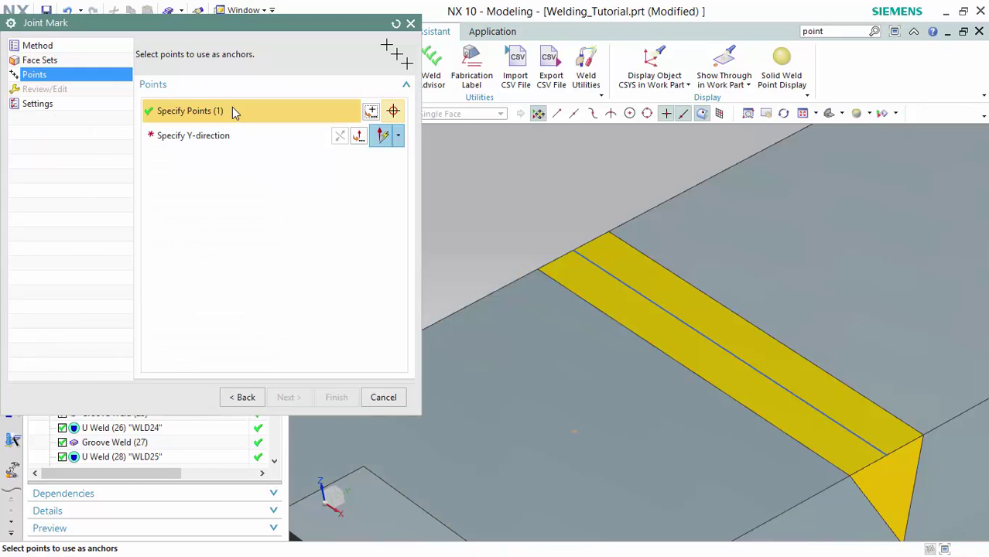
{"action": "left_click", "coordinate": [228, 138]}
{"action": "left_click", "coordinate": [672, 317]}
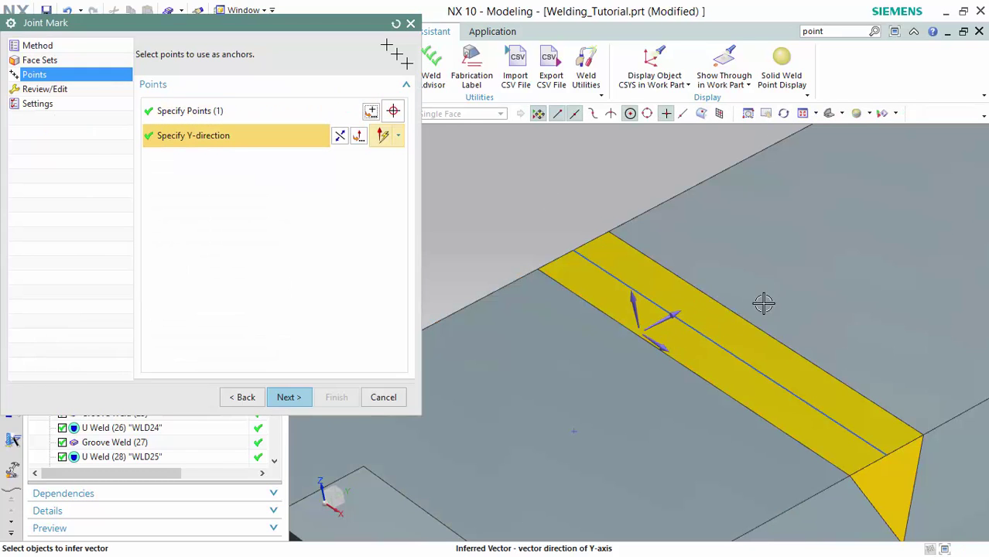
Assign the ellipse symbol to the joint mark with a 90° rotation angle and finish it
{"action": "left_click", "coordinate": [287, 397]}
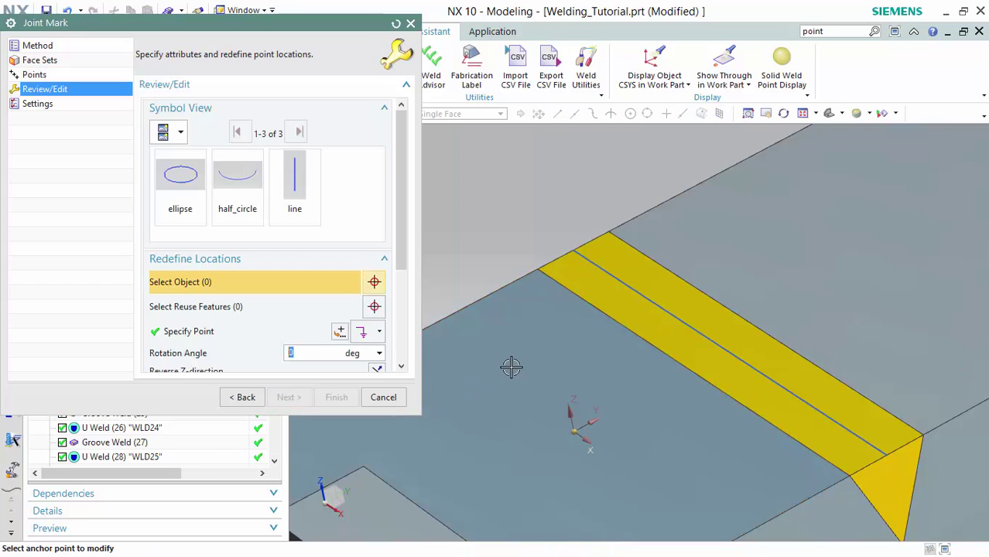
{"action": "left_click", "coordinate": [172, 186]}
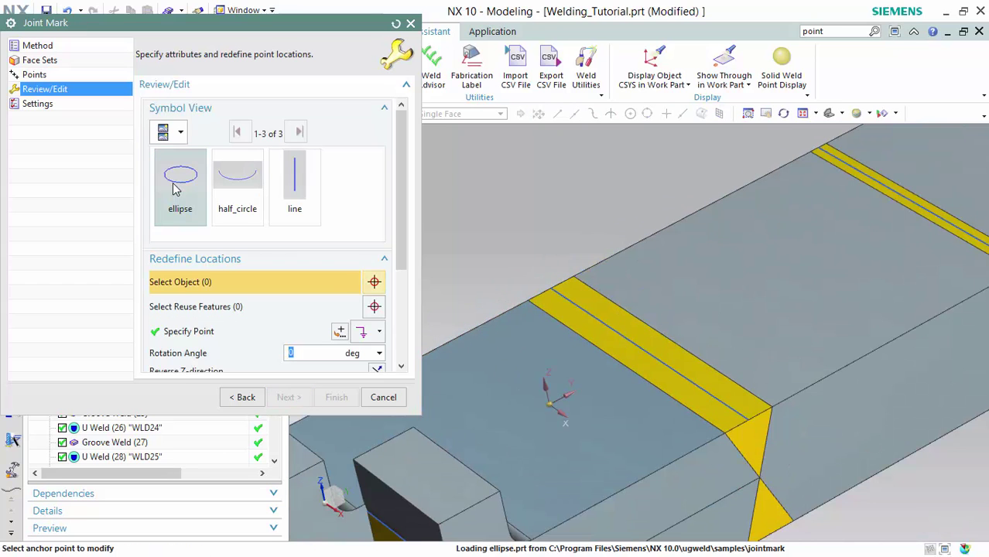
{"action": "type", "text": "90"}
{"action": "key", "text": "Return"}
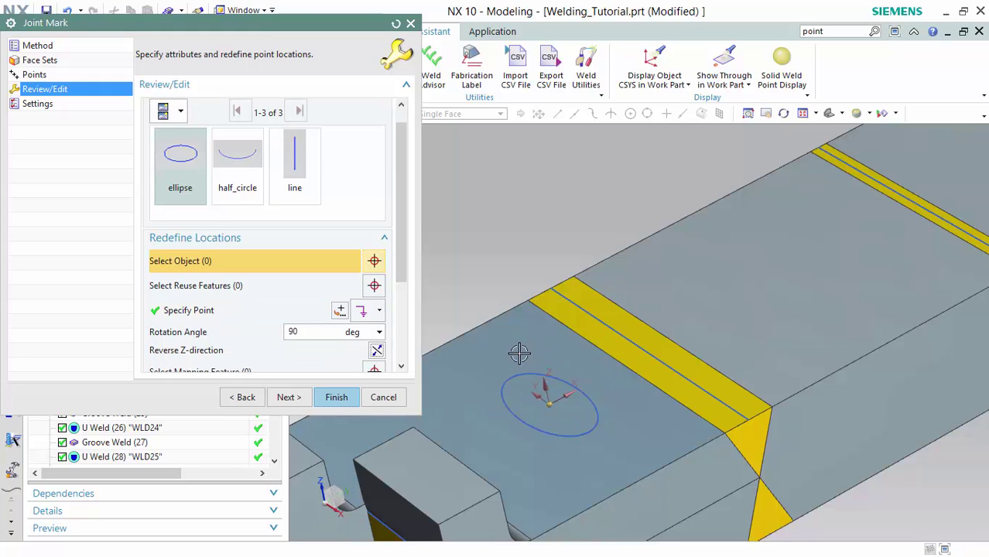
{"action": "left_click", "coordinate": [335, 400]}
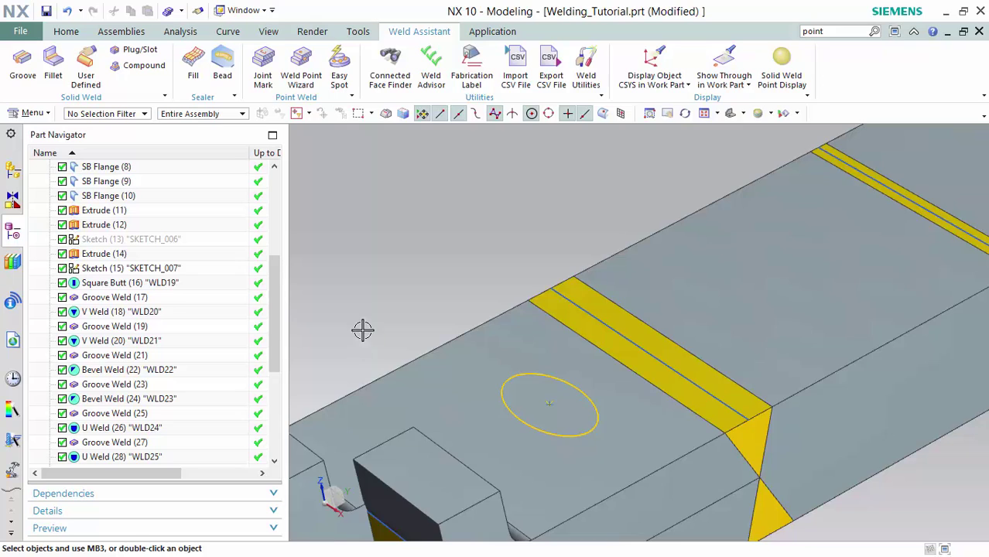
{"action": "scroll", "coordinate": [363, 327], "scroll_direction": "down", "scroll_amount": 2}
{"action": "middle_click_drag", "start_coordinate": [405, 308], "coordinate": [403, 290], "text": "shift"}
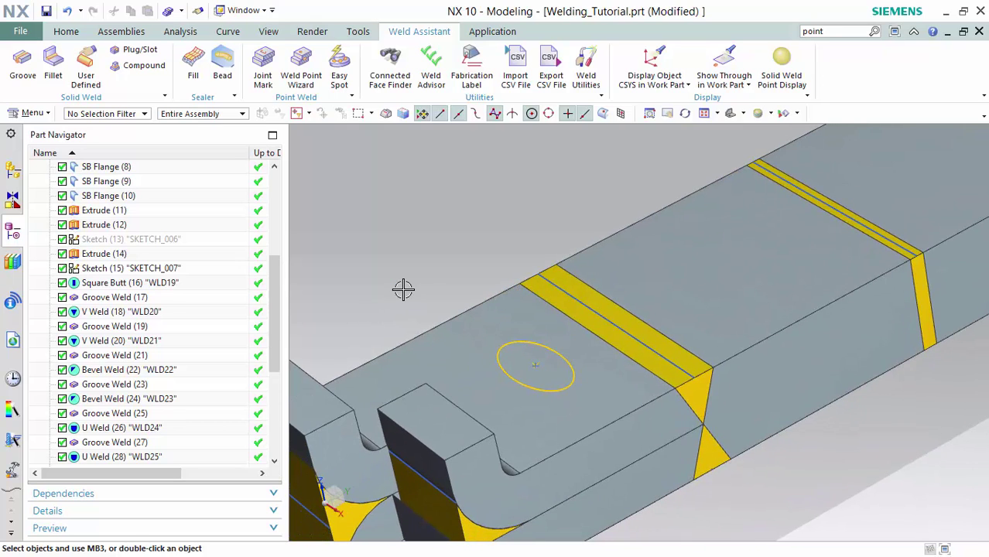
Start a weld point using the Points method and the Arc Spot type, and proceed to its face sets
{"action": "left_click", "coordinate": [301, 68]}
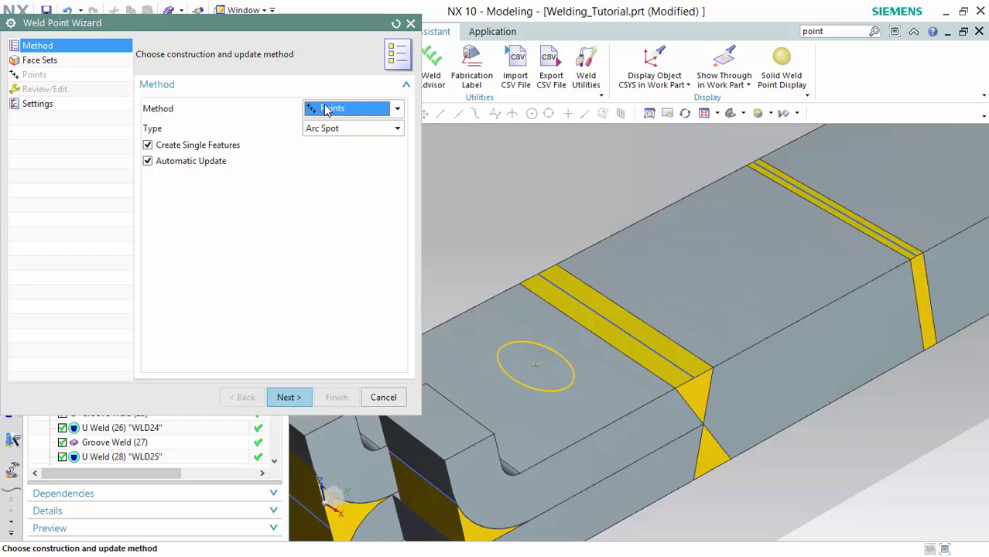
{"action": "left_click", "coordinate": [332, 130]}
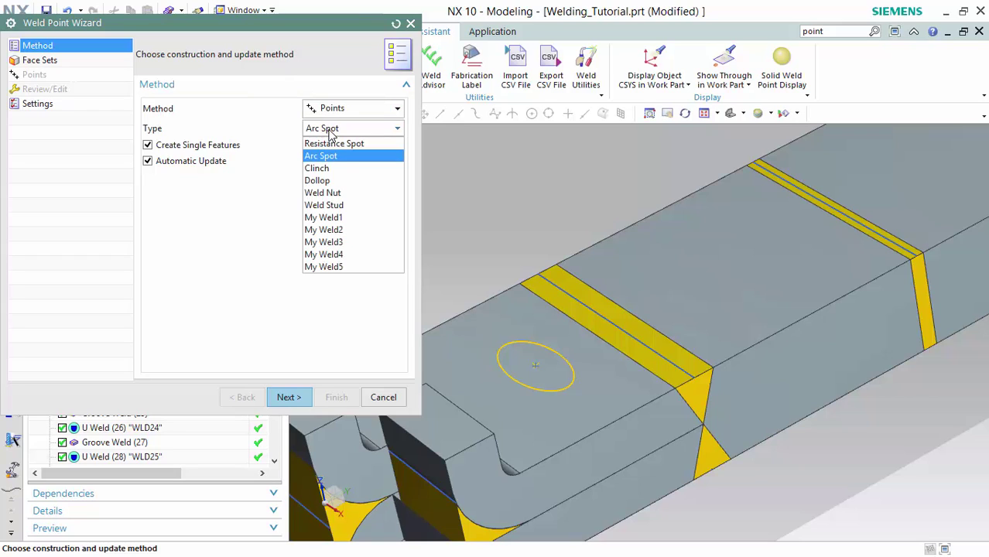
{"action": "left_click", "coordinate": [361, 159]}
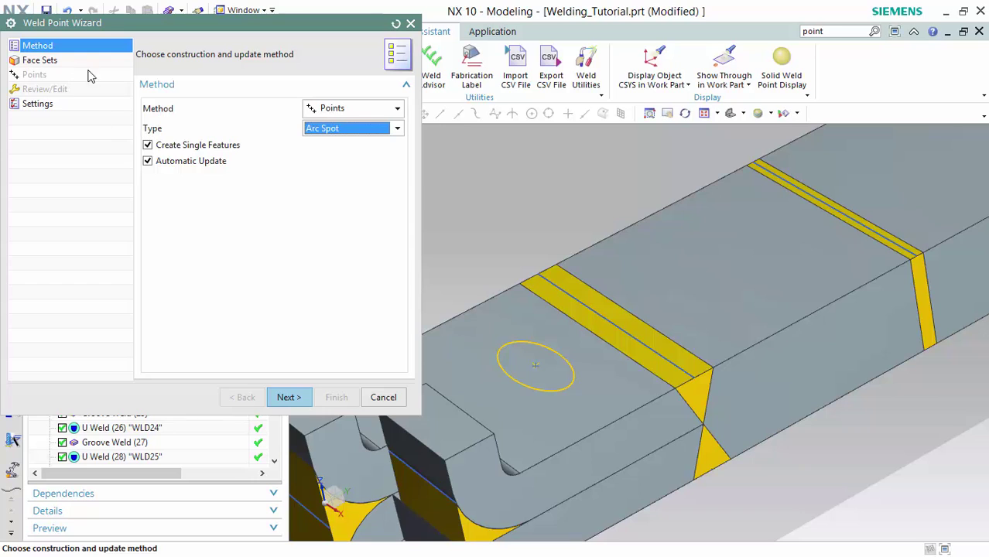
{"action": "left_click", "coordinate": [303, 397]}
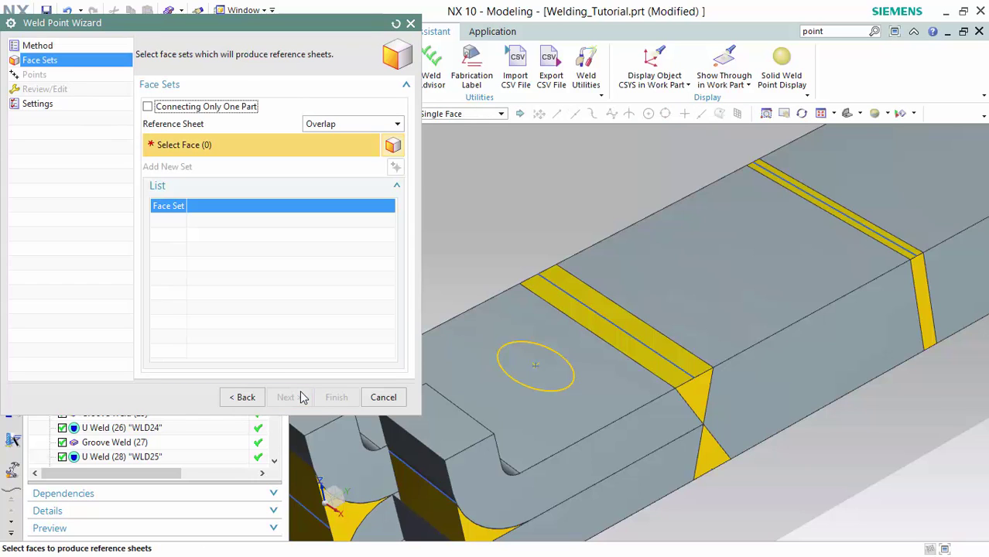
Define two Overlap face sets for the arc spot from the flange's top face around the ellipse and the lower plate's bottom face
{"action": "left_click", "coordinate": [493, 325]}
{"action": "middle_click_drag", "start_coordinate": [661, 403], "coordinate": [653, 289]}
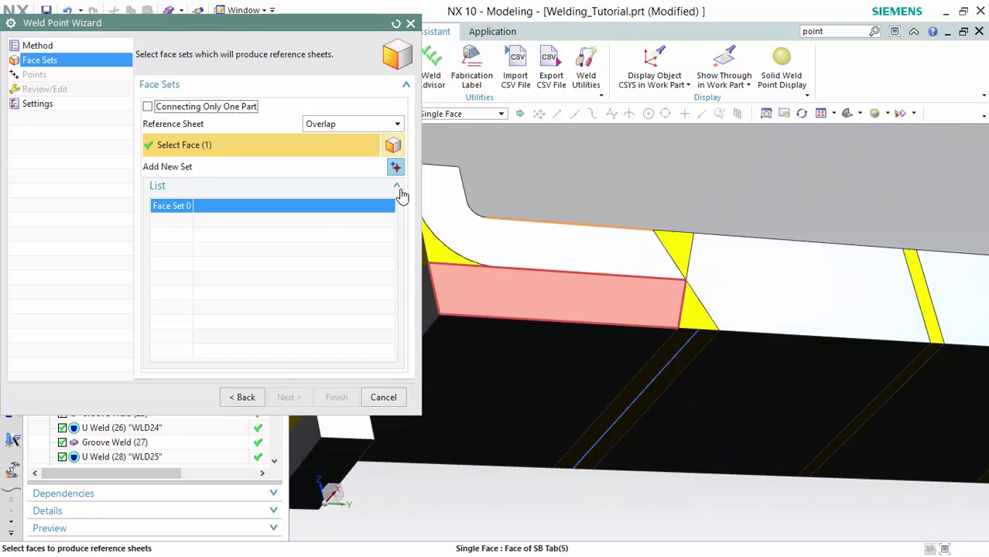
{"action": "left_click", "coordinate": [395, 166]}
{"action": "left_click", "coordinate": [546, 325]}
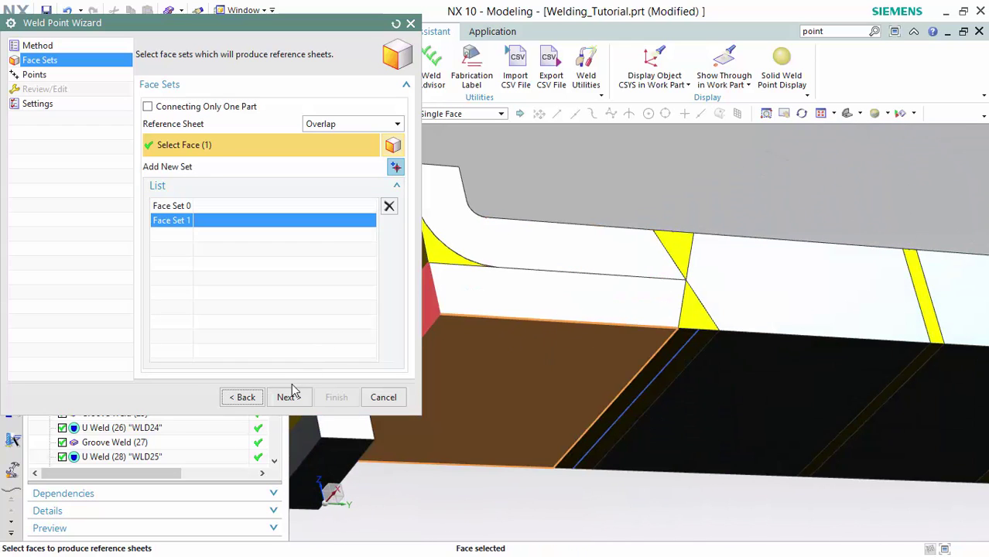
{"action": "left_click", "coordinate": [288, 397]}
Anchor the arc spot at the existing point in the centre of the ellipse and finish the weld point
{"action": "middle_click_drag", "start_coordinate": [589, 215], "coordinate": [594, 271]}
{"action": "left_click", "coordinate": [371, 113]}
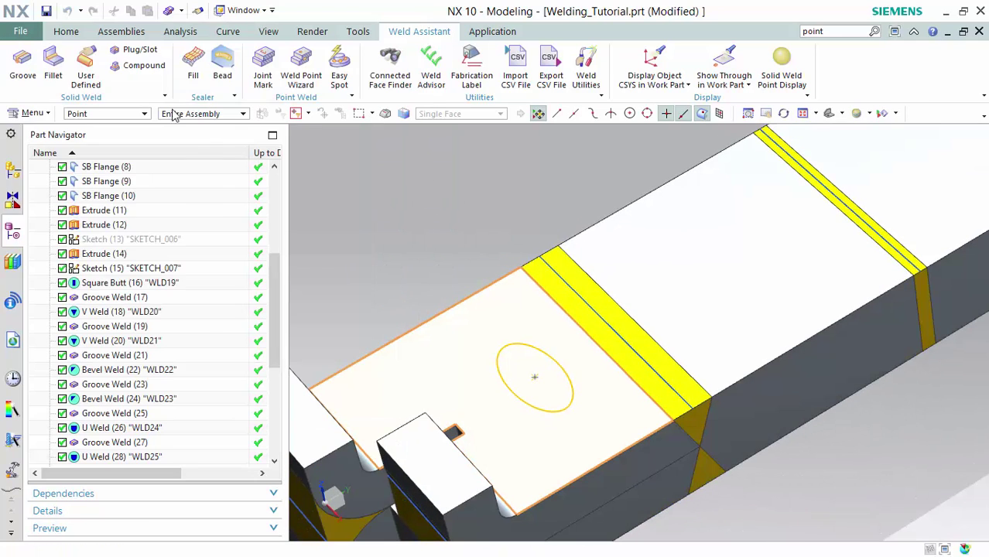
{"action": "left_click", "coordinate": [112, 65]}
{"action": "left_click", "coordinate": [112, 108]}
{"action": "scroll", "coordinate": [519, 378], "scroll_direction": "up", "scroll_amount": 2}
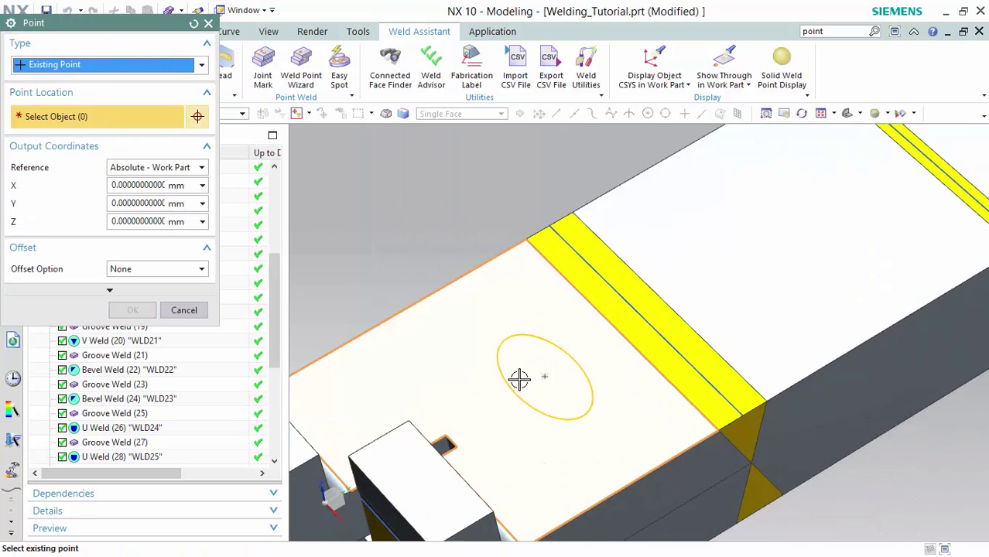
{"action": "left_click", "coordinate": [550, 372]}
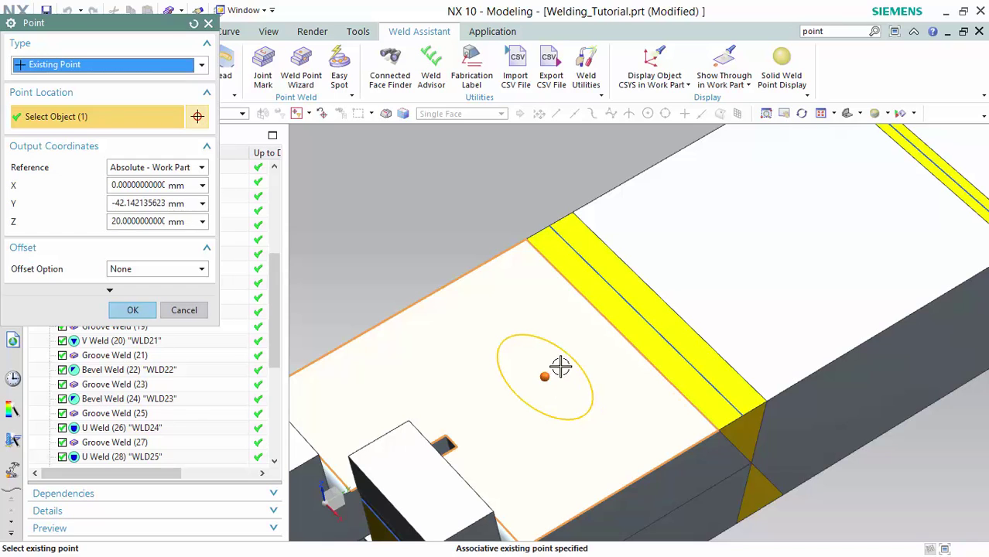
{"action": "left_click", "coordinate": [132, 309]}
{"action": "left_click", "coordinate": [302, 141]}
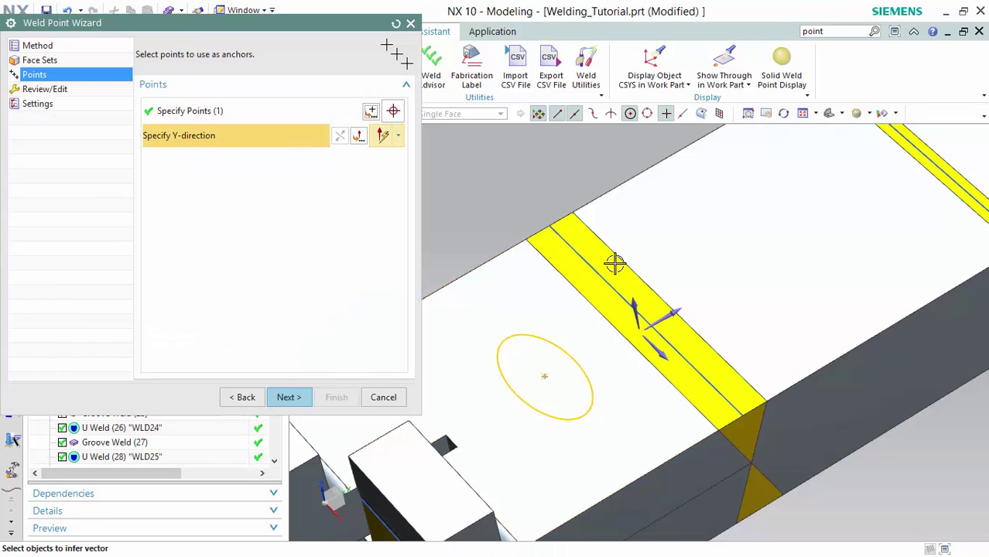
{"action": "left_click", "coordinate": [303, 400]}
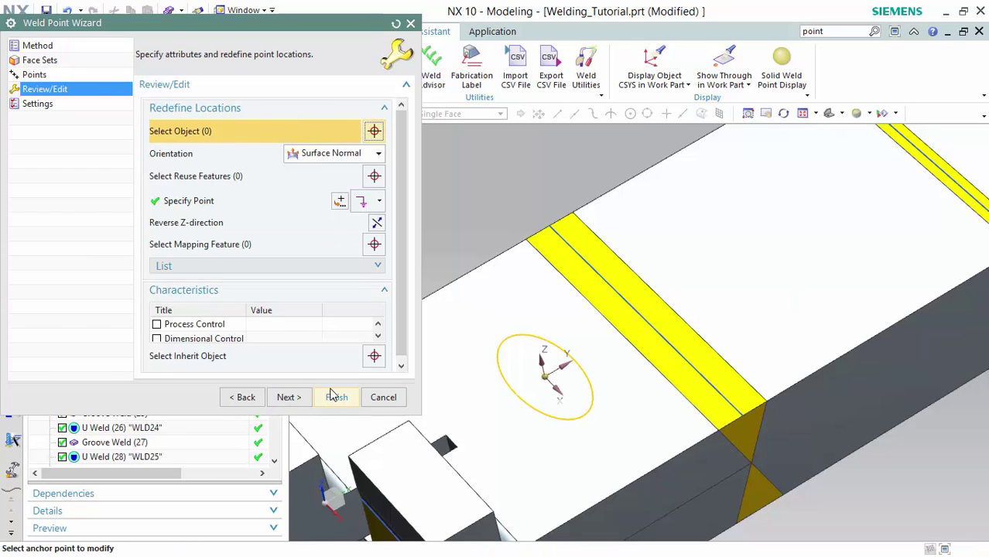
{"action": "left_click", "coordinate": [333, 396]}
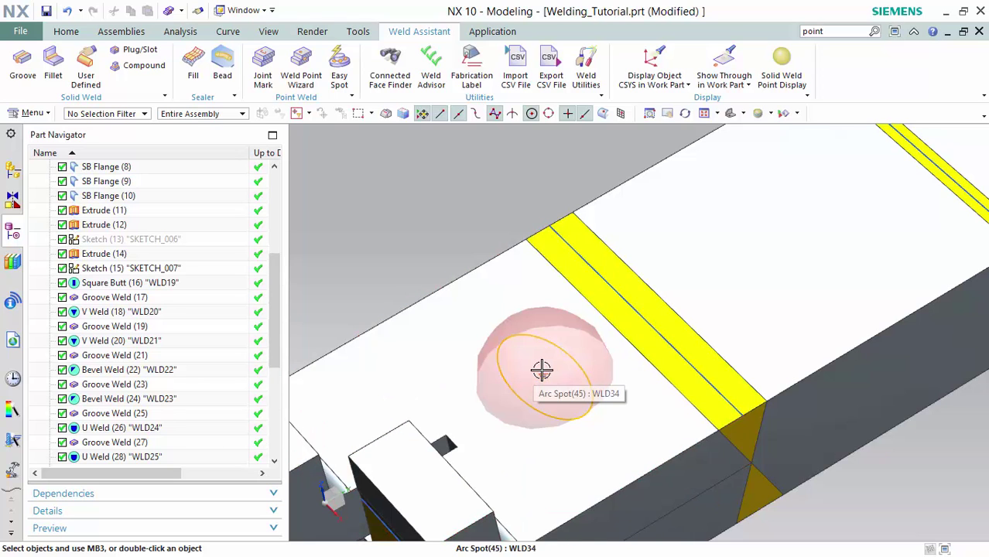
Restrict the selection to curves and hide the blue weld curves across the whole part
{"action": "scroll", "coordinate": [542, 371], "scroll_direction": "down", "scroll_amount": 3}
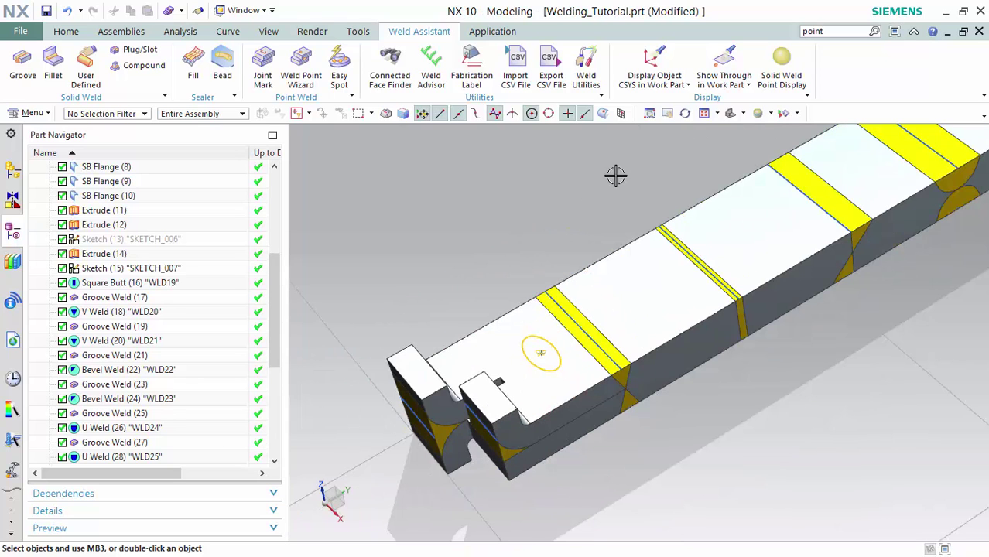
{"action": "key", "text": "Home"}
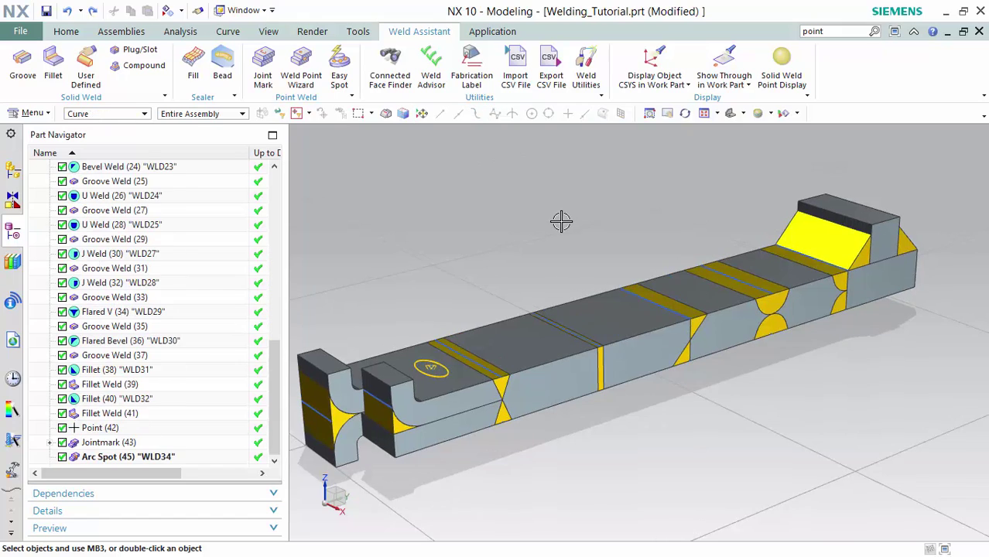
{"action": "left_click_drag", "start_coordinate": [484, 179], "coordinate": [932, 431]}
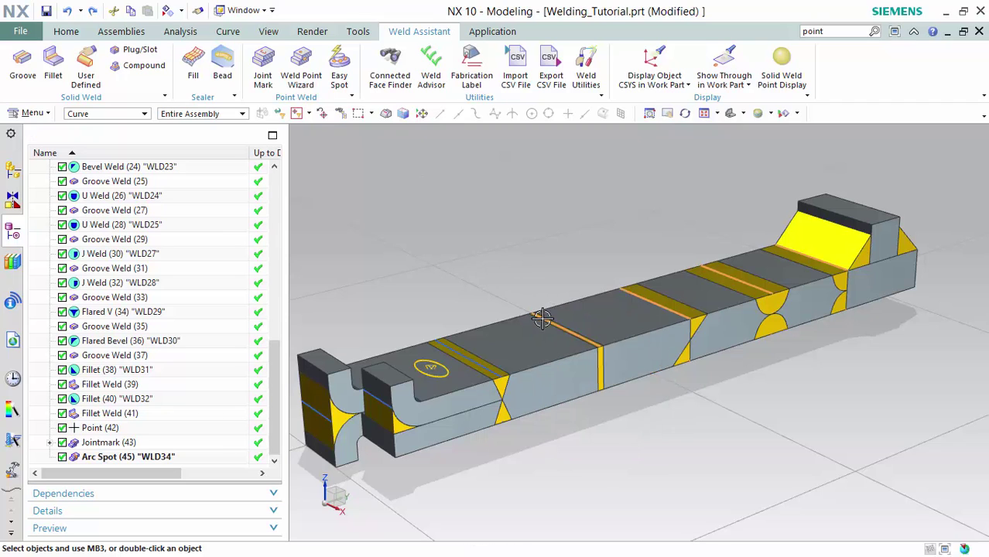
{"action": "key", "text": "Escape"}
{"action": "right_click", "coordinate": [375, 397]}
{"action": "right_click", "coordinate": [319, 408]}
{"action": "key", "text": "Escape"}
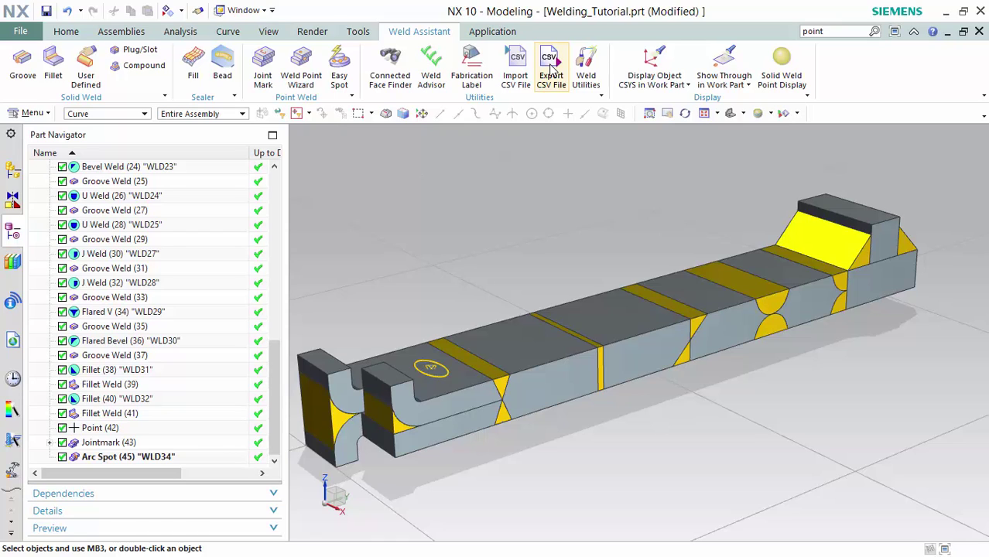
Start a CSV export and add the joint mark, arc spot, both fillet welds, both J welds and the upper U weld
{"action": "left_click", "coordinate": [551, 66]}
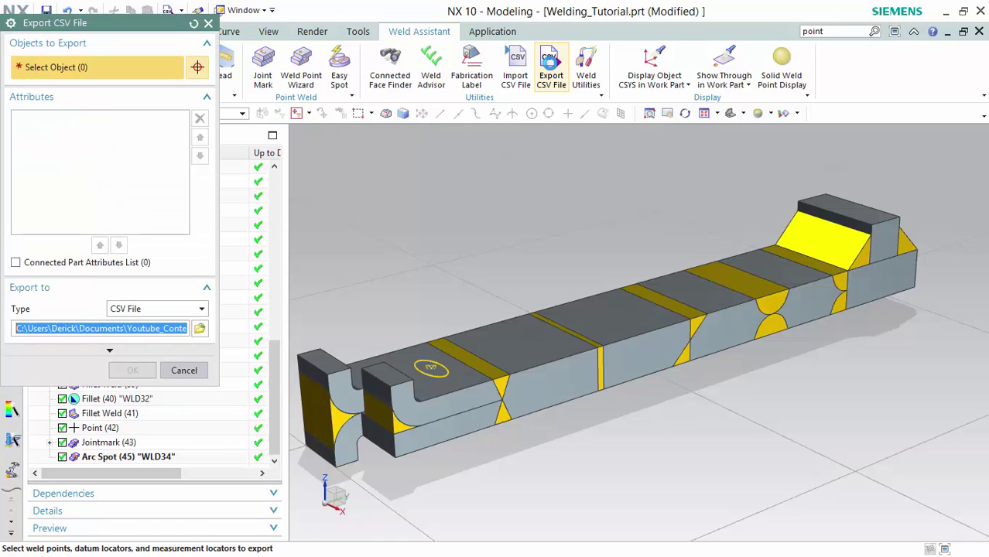
{"action": "middle_click_drag", "start_coordinate": [338, 173], "coordinate": [365, 181], "text": "shift"}
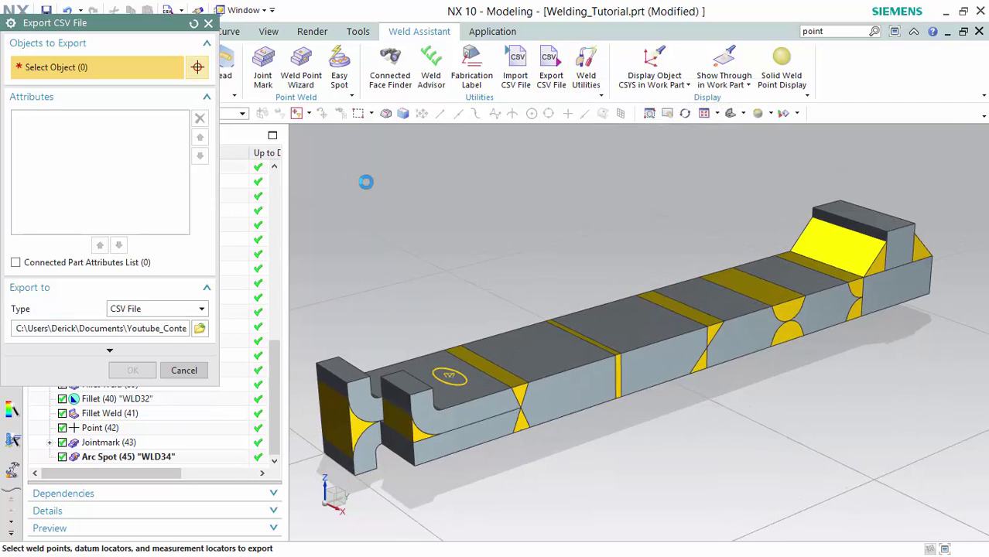
{"action": "left_click_drag", "start_coordinate": [303, 144], "coordinate": [917, 459]}
{"action": "left_click", "coordinate": [920, 250]}
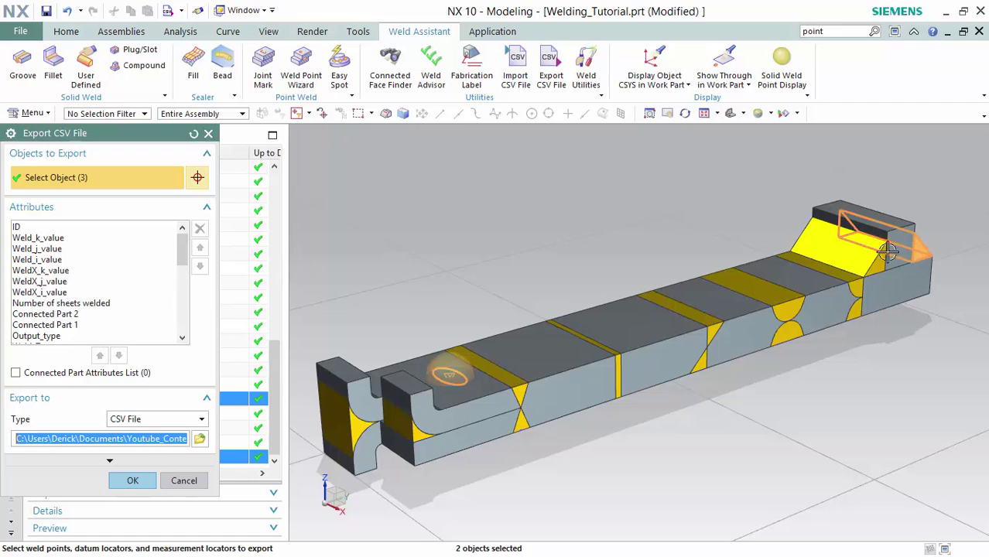
{"action": "left_click", "coordinate": [852, 248]}
{"action": "left_click", "coordinate": [813, 286]}
{"action": "left_click", "coordinate": [756, 292]}
{"action": "left_click", "coordinate": [751, 298]}
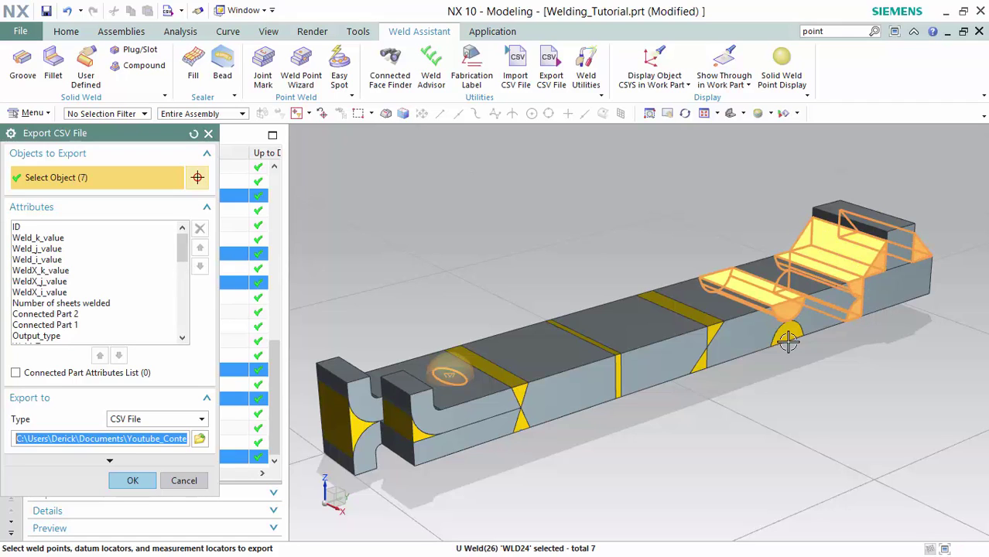
Add the lower U weld and all bevel, square butt, V, flared bevel and flared V welds to the CSV export
{"action": "left_click", "coordinate": [681, 318]}
{"action": "left_click", "coordinate": [699, 366]}
{"action": "left_click", "coordinate": [699, 366]}
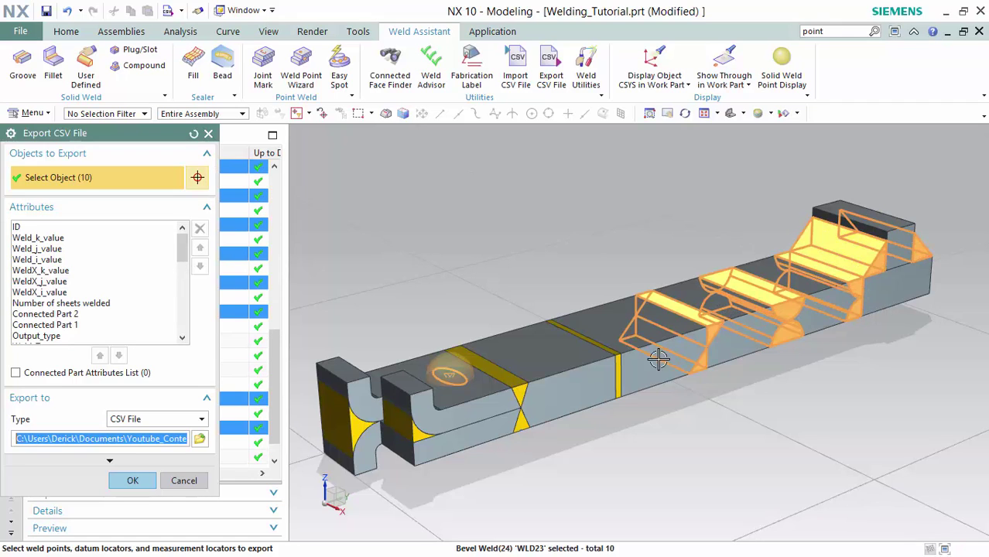
{"action": "left_click", "coordinate": [582, 357]}
{"action": "left_click", "coordinate": [515, 379]}
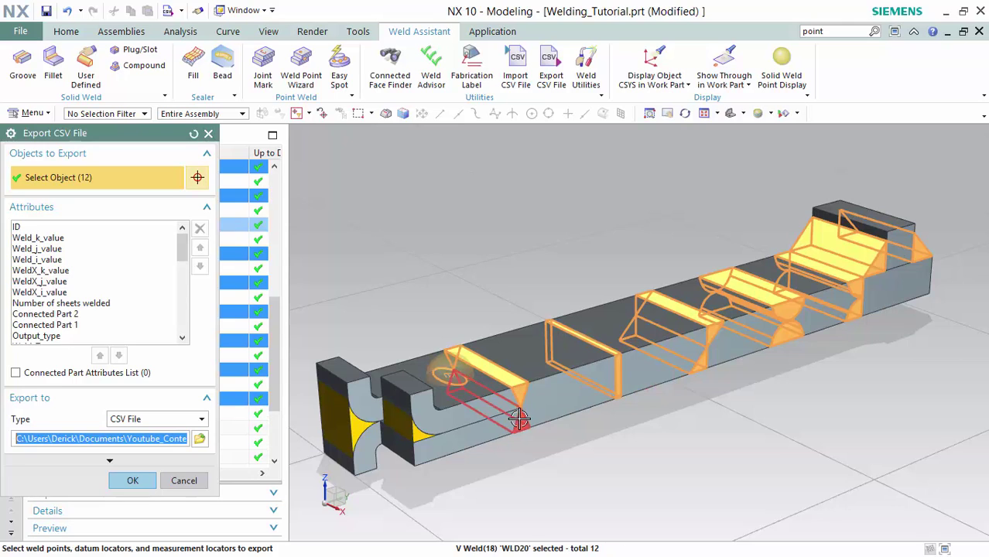
{"action": "left_click", "coordinate": [410, 422]}
{"action": "left_click", "coordinate": [339, 430]}
{"action": "left_click", "coordinate": [339, 431]}
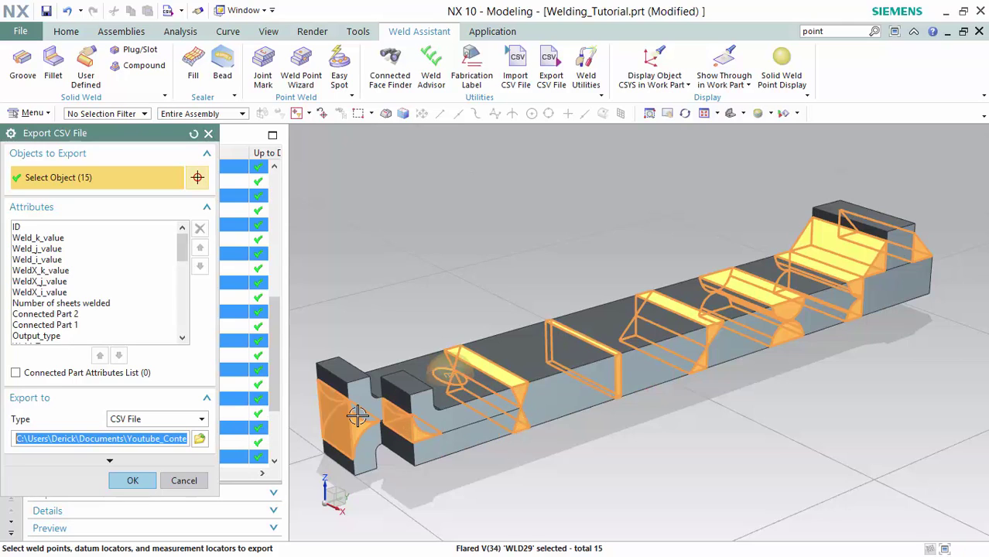
Remove the attributes Weld_k_value through WeldX_i_value and Connected Part 2 and 1 from the export list
{"action": "left_click", "coordinate": [96, 240]}
{"action": "left_click", "coordinate": [71, 293], "text": "shift"}
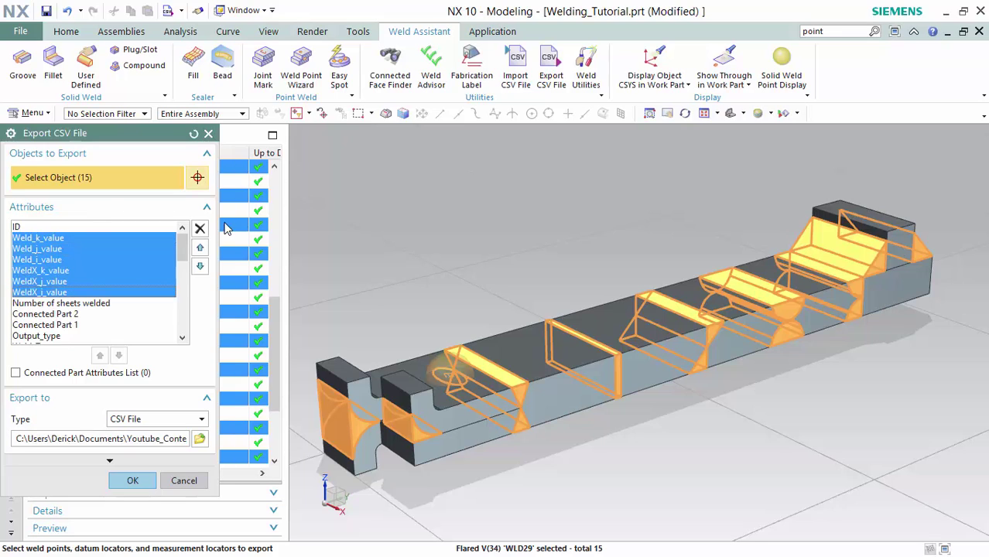
{"action": "left_click", "coordinate": [200, 229]}
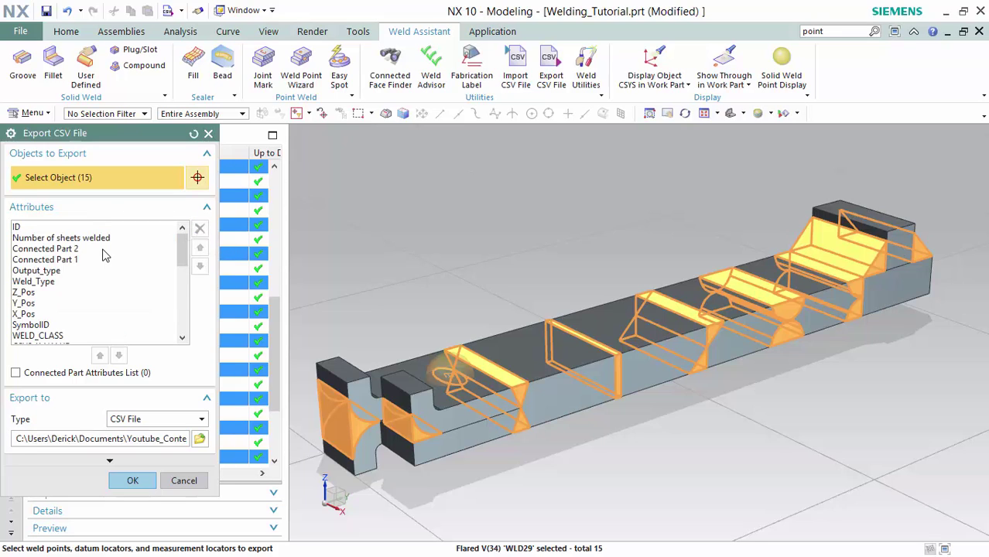
{"action": "left_click", "coordinate": [102, 249]}
{"action": "left_click", "coordinate": [108, 259], "text": "shift"}
{"action": "left_click", "coordinate": [199, 229]}
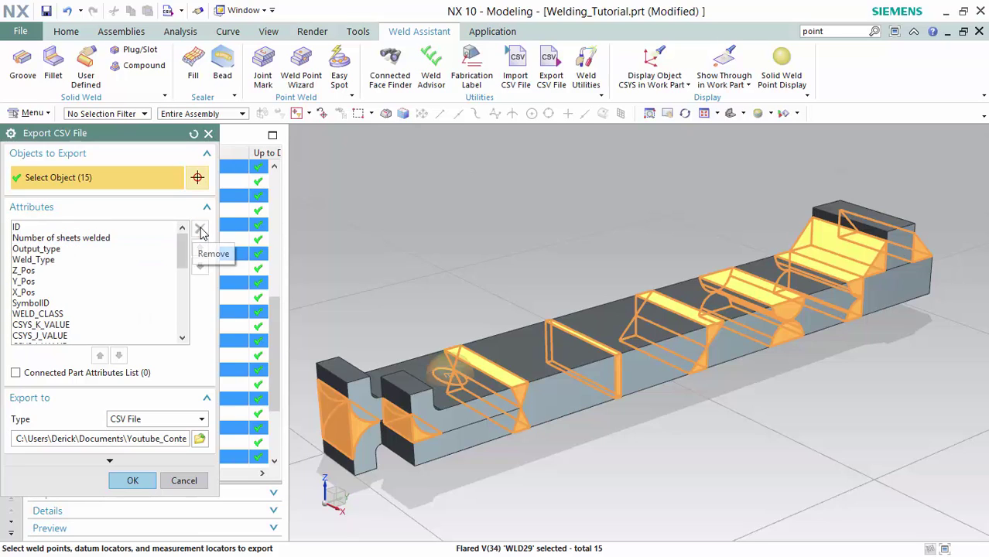
Remove the SymbolID attribute and all CSYS attributes, from CSYS_K_VALUE through CSYS_X_I_VALUE, from the export list
{"action": "left_click", "coordinate": [85, 303]}
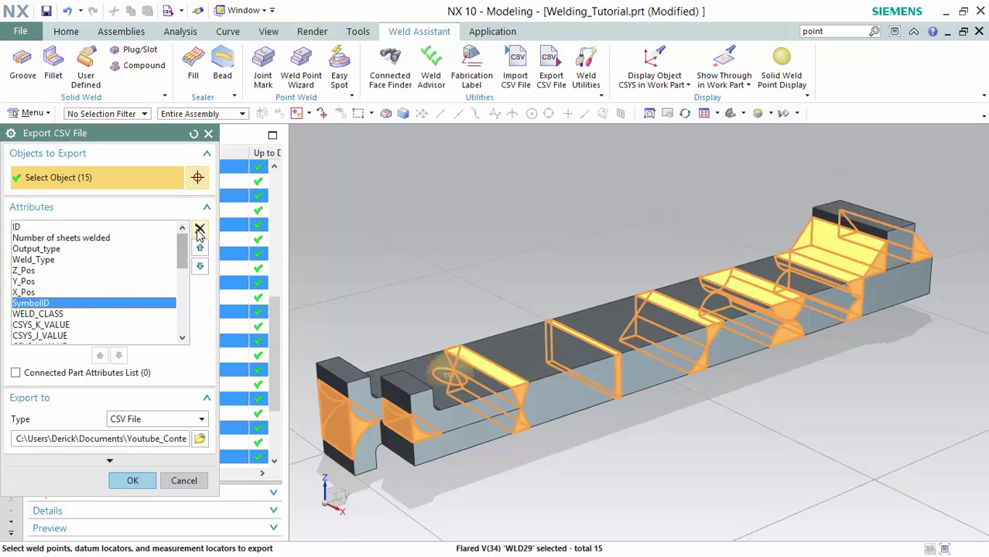
{"action": "left_click", "coordinate": [200, 229]}
{"action": "left_click", "coordinate": [113, 312]}
{"action": "scroll", "coordinate": [114, 305], "scroll_direction": "down", "scroll_amount": 3}
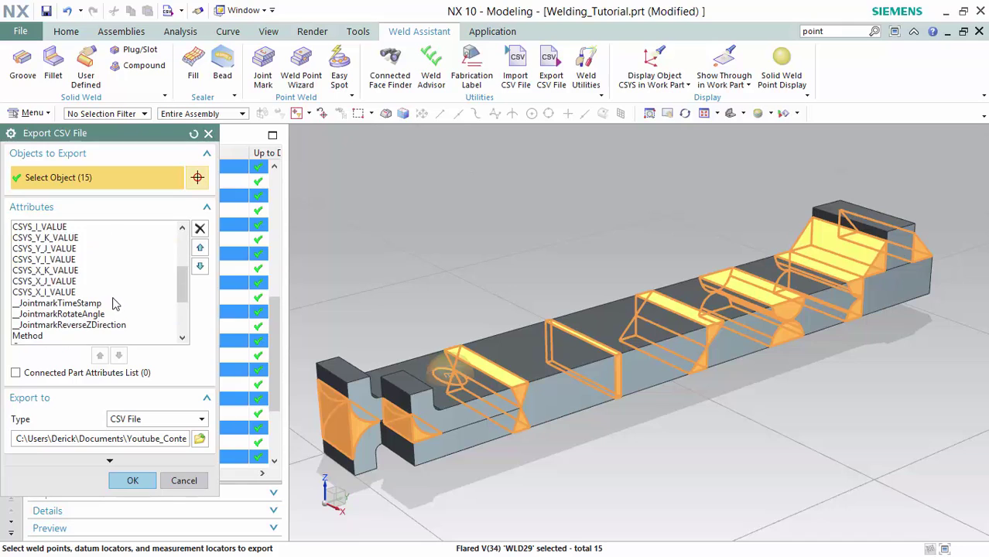
{"action": "left_click", "coordinate": [111, 295], "text": "shift"}
{"action": "left_click", "coordinate": [200, 229]}
Remove the three __Jointmark attributes, First Leg and NX_PREPARED_EDGES from the export list
{"action": "left_click", "coordinate": [87, 238]}
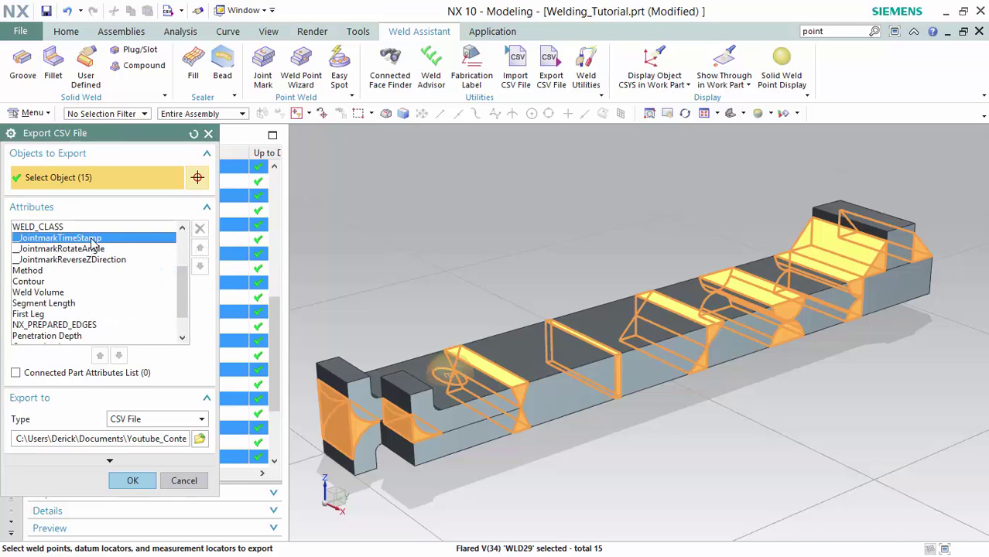
{"action": "left_click", "coordinate": [105, 260], "text": "shift"}
{"action": "left_click", "coordinate": [200, 229]}
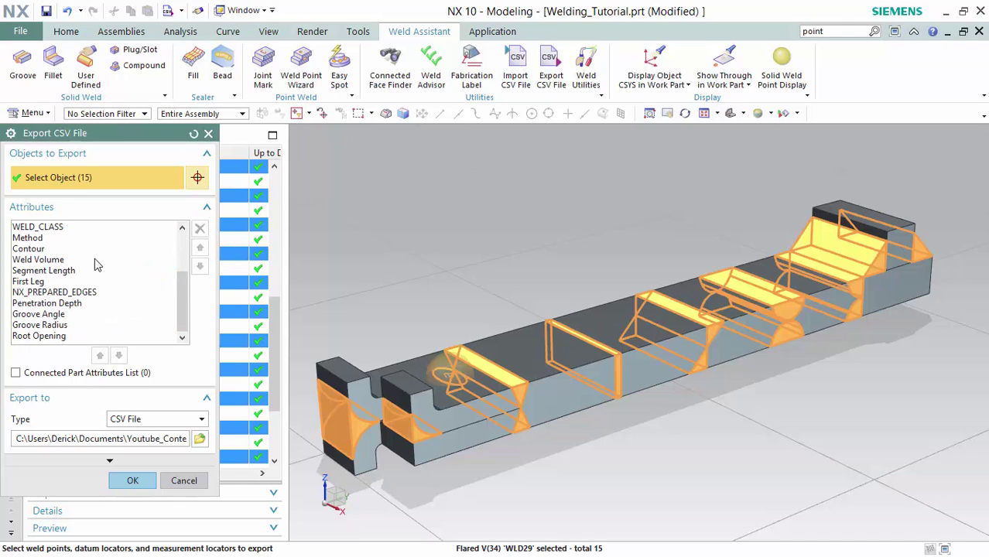
{"action": "left_click", "coordinate": [91, 281]}
{"action": "left_click", "coordinate": [98, 294], "text": "shift"}
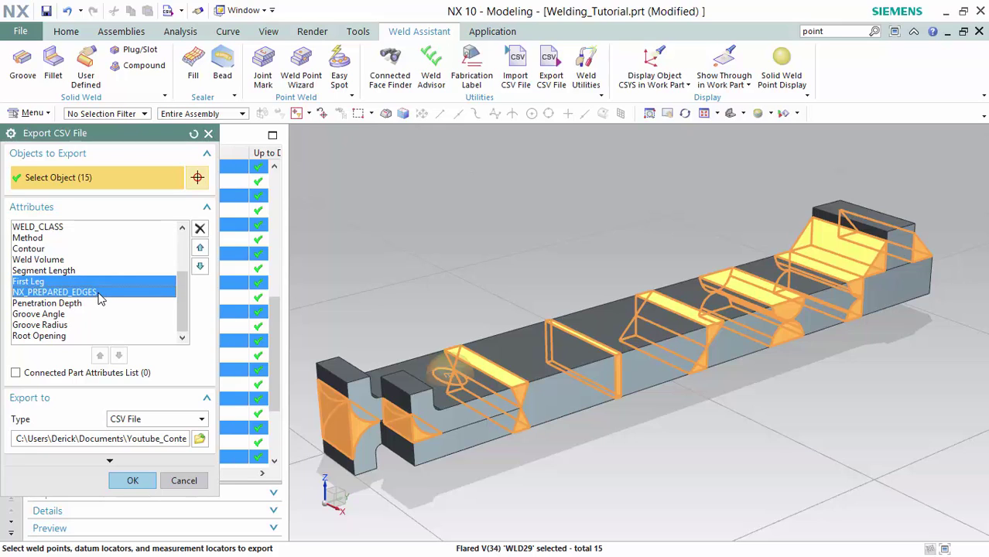
{"action": "left_click", "coordinate": [201, 229]}
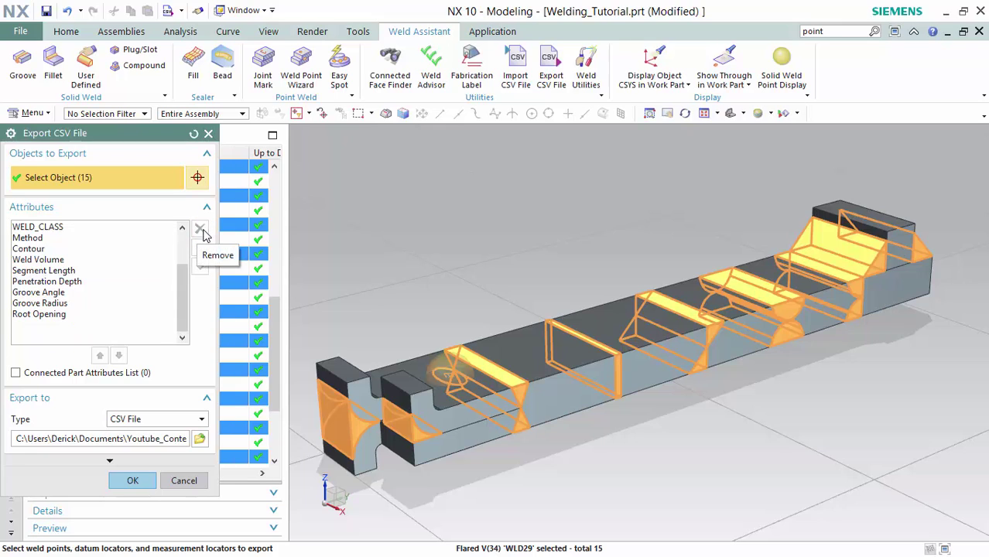
Set the export file name to Welding_Tutorial_SS in the Video 9 Welding folder and export the weld data as CSV
{"action": "scroll", "coordinate": [117, 307], "scroll_direction": "up", "scroll_amount": 3}
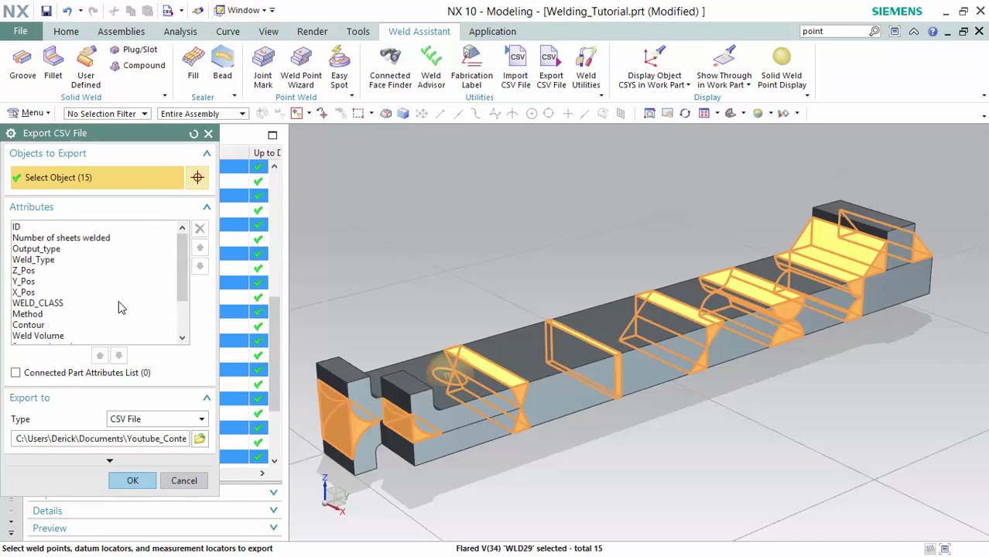
{"action": "left_click", "coordinate": [200, 438]}
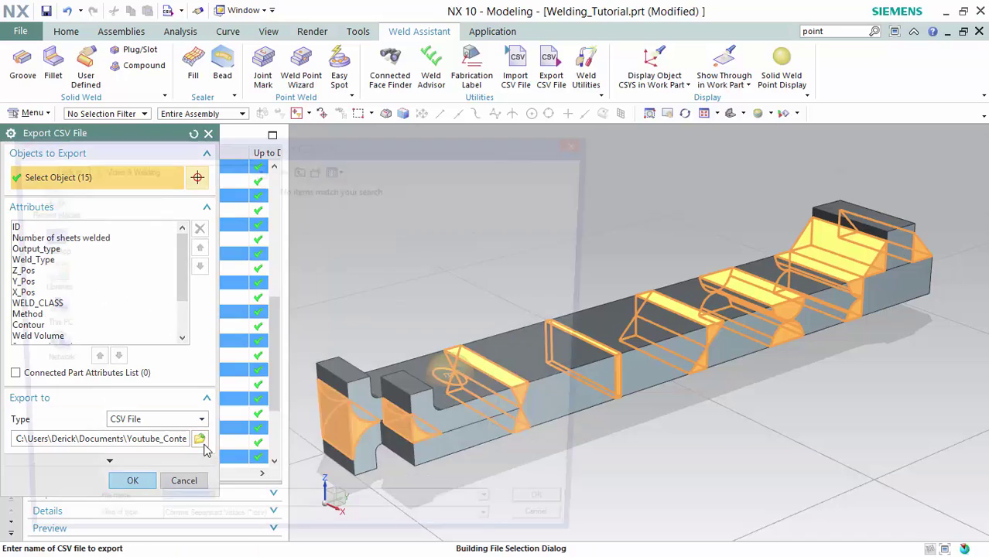
{"action": "type", "text": "Wel"}
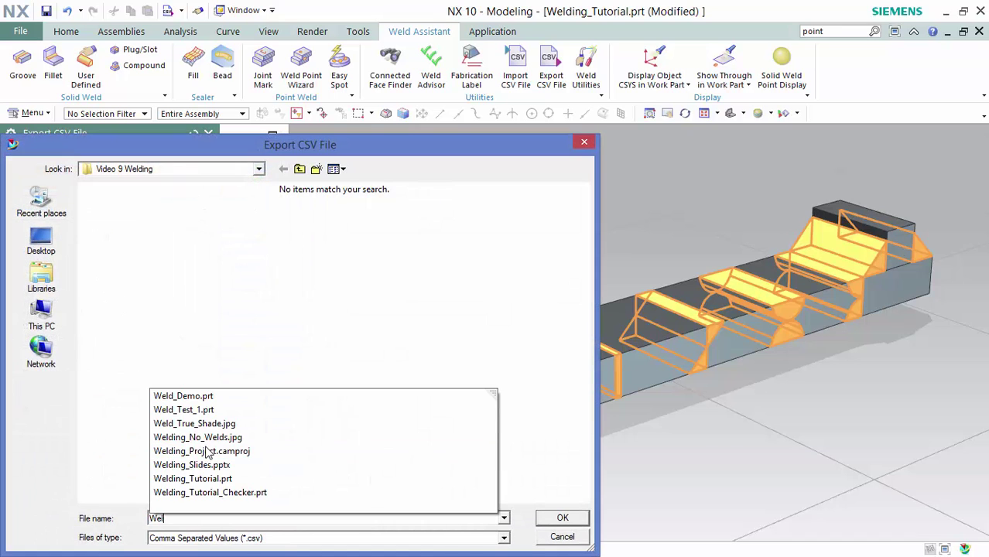
{"action": "type", "text": "ding_"}
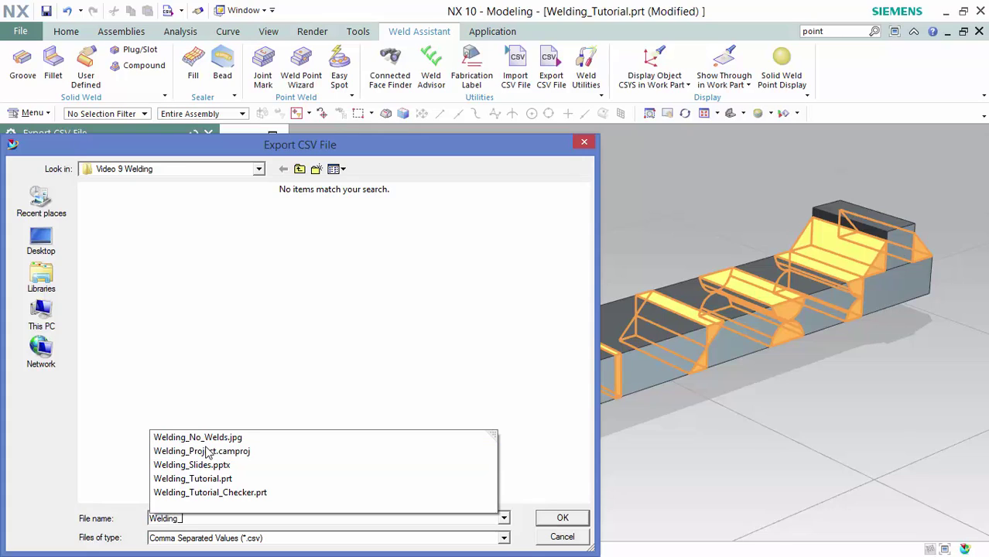
{"action": "type", "text": "Tutorial_SS"}
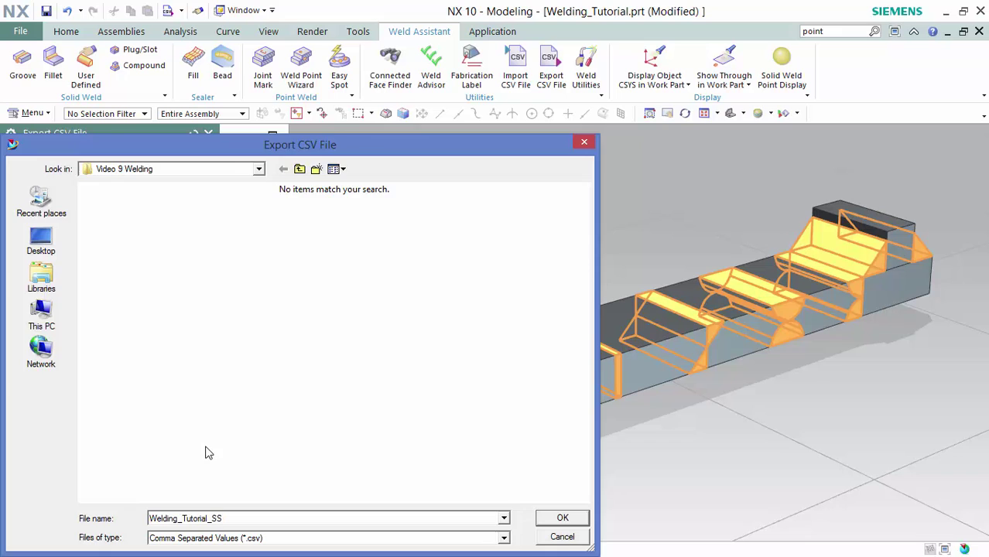
{"action": "key", "text": "Return"}
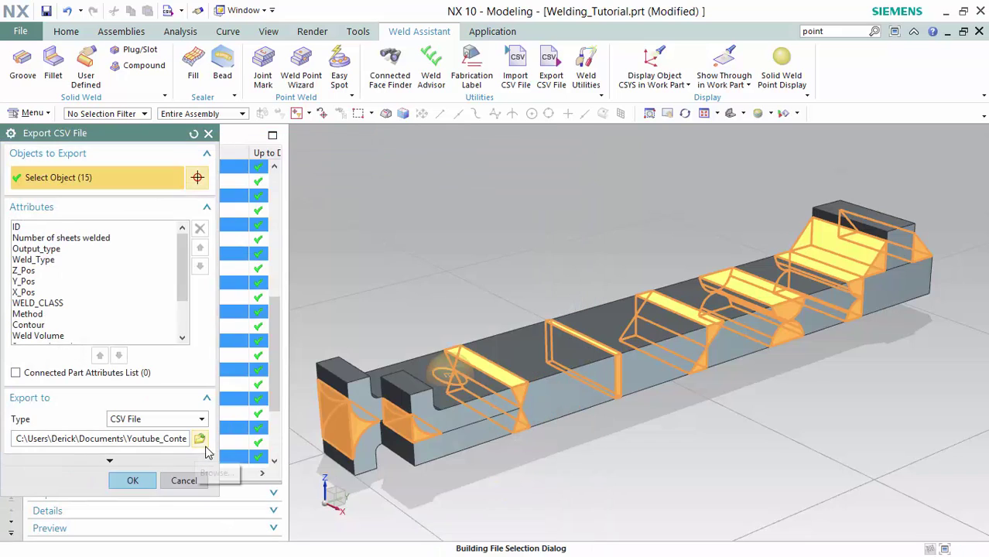
{"action": "left_click", "coordinate": [143, 479]}
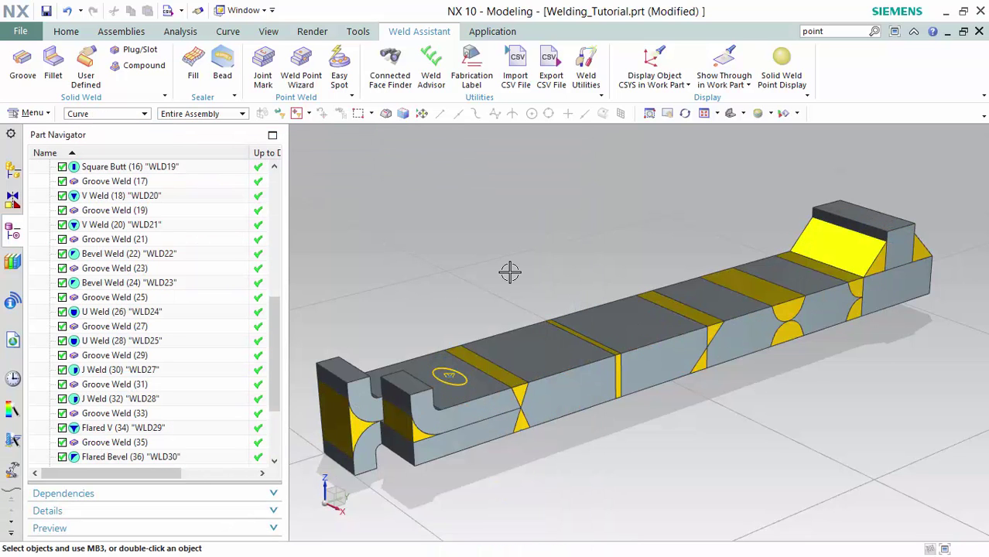
Open the exported Welding_Tutorial_SS file from the Video 9 Welding folder in Excel, accept the format warnings and maximize the window
{"action": "key", "text": "alt+Tab"}
{"action": "key", "text": "Tab"}
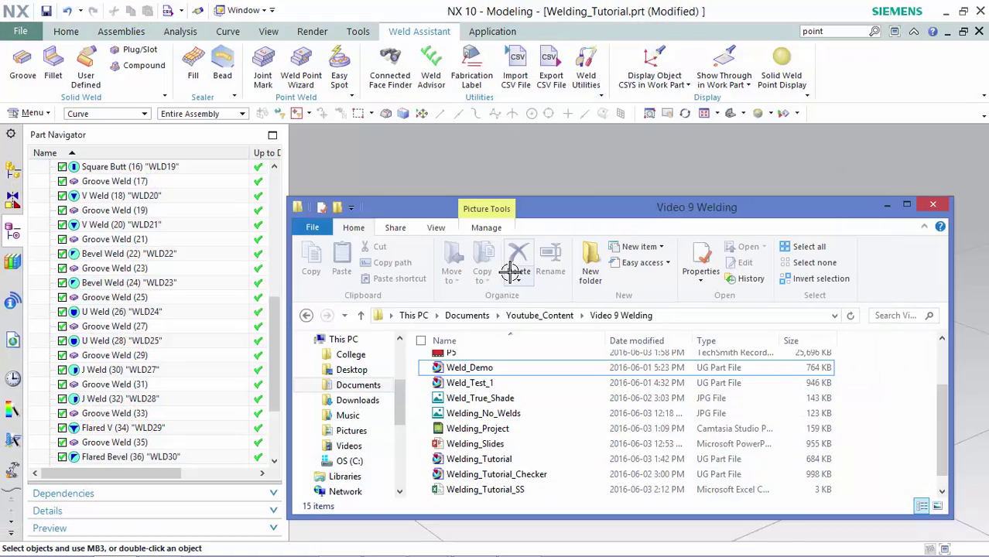
{"action": "double_click", "coordinate": [507, 489]}
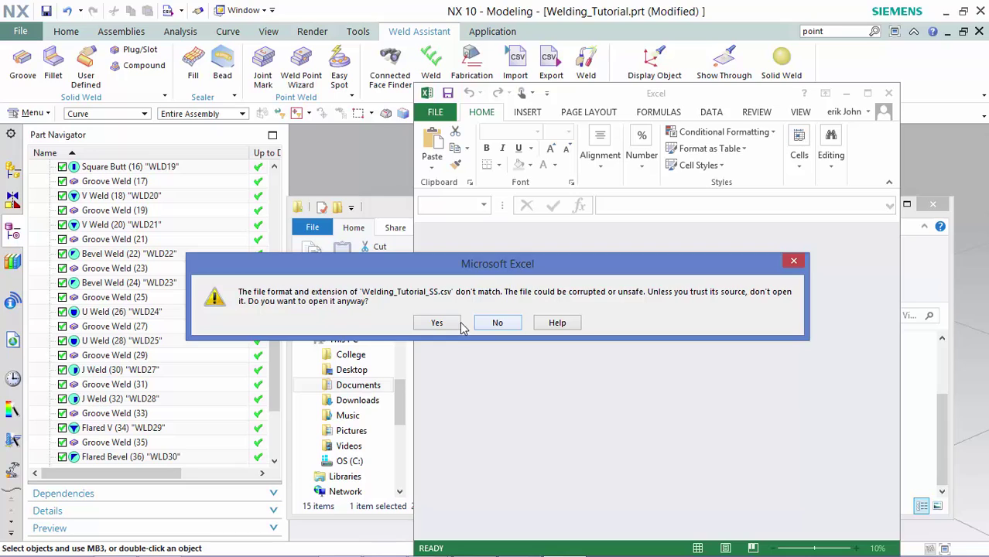
{"action": "left_click", "coordinate": [438, 323]}
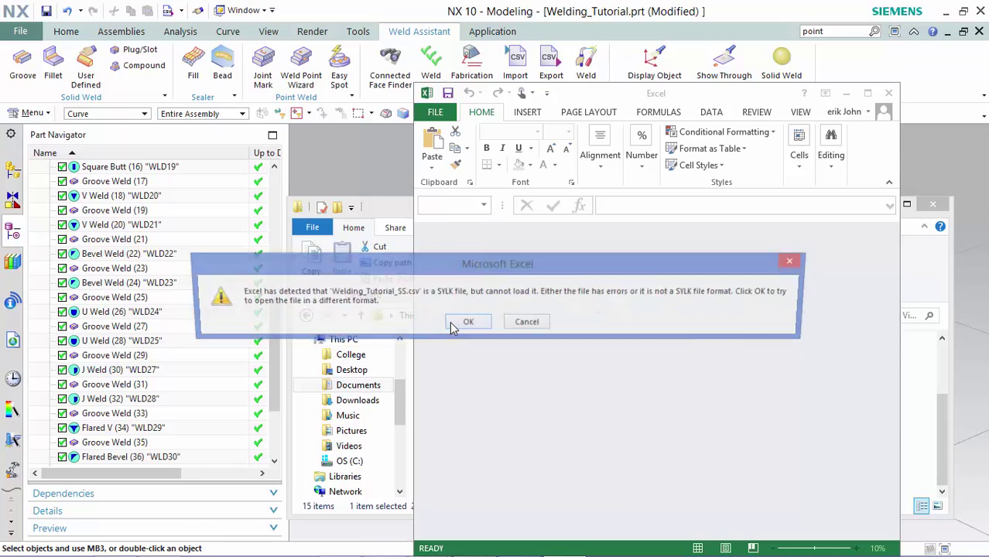
{"action": "left_click", "coordinate": [457, 322]}
{"action": "double_click", "coordinate": [481, 93]}
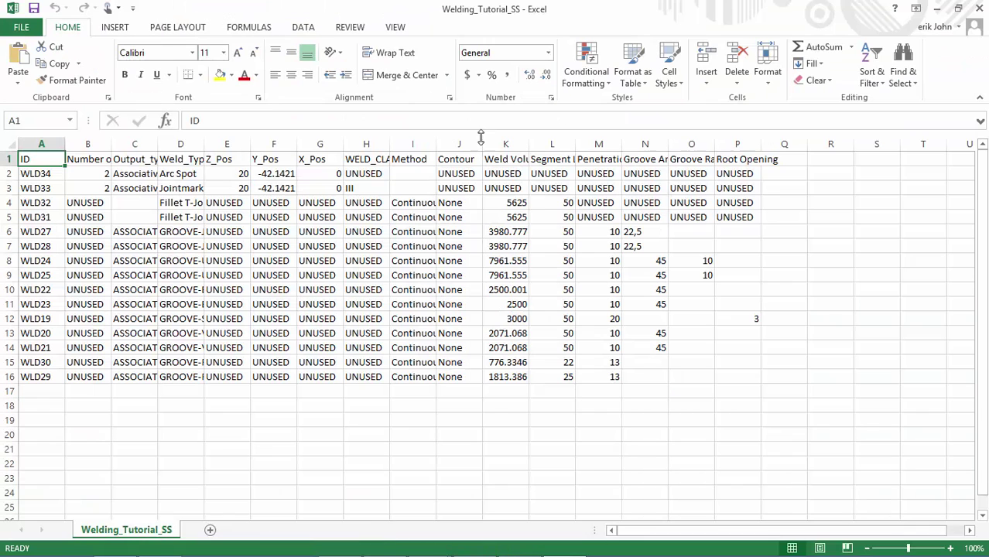
Widen the Weld Volume, Output_type and Number of sheets welded columns in the spreadsheet
{"action": "left_click_drag", "start_coordinate": [529, 144], "coordinate": [584, 144]}
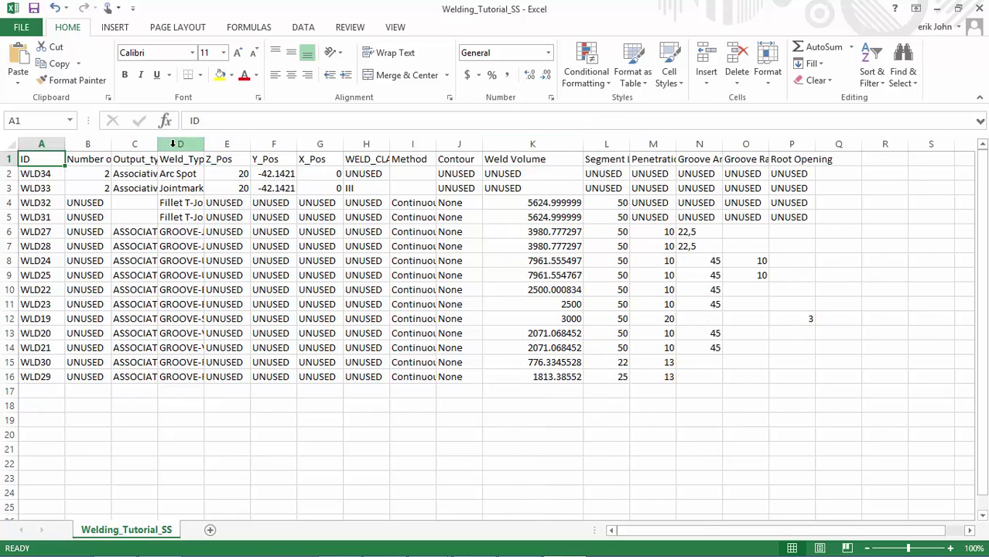
{"action": "left_click_drag", "start_coordinate": [158, 143], "coordinate": [235, 143]}
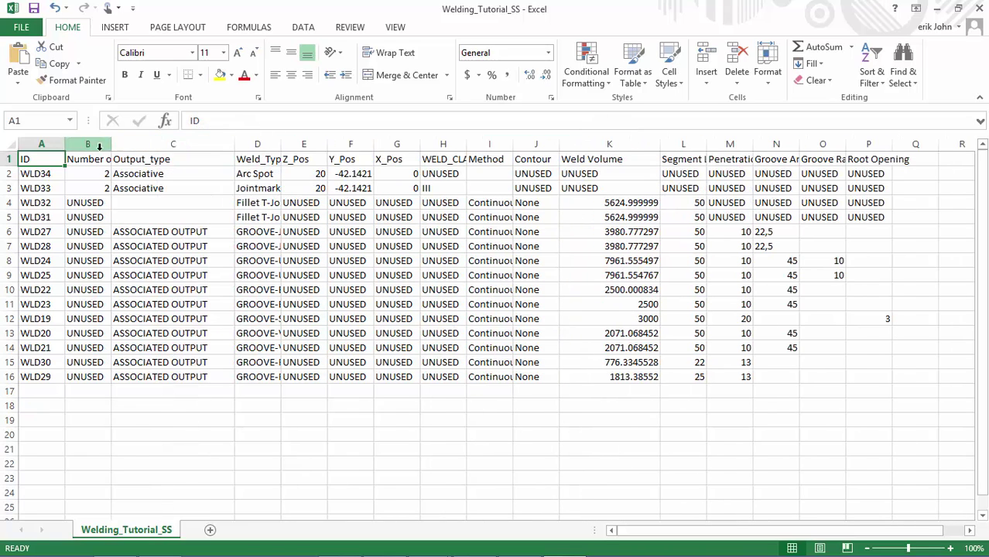
{"action": "left_click_drag", "start_coordinate": [111, 144], "coordinate": [154, 144]}
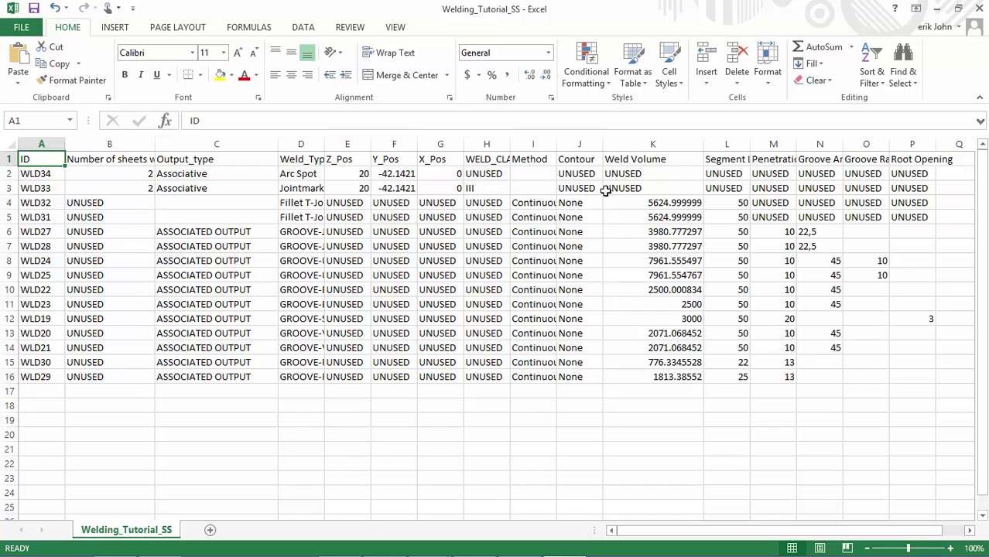
Switch back to NX and create an A3 sheet in Drafting, leaving the title block blank and skipping the View Creation Wizard
{"action": "left_click", "coordinate": [937, 9]}
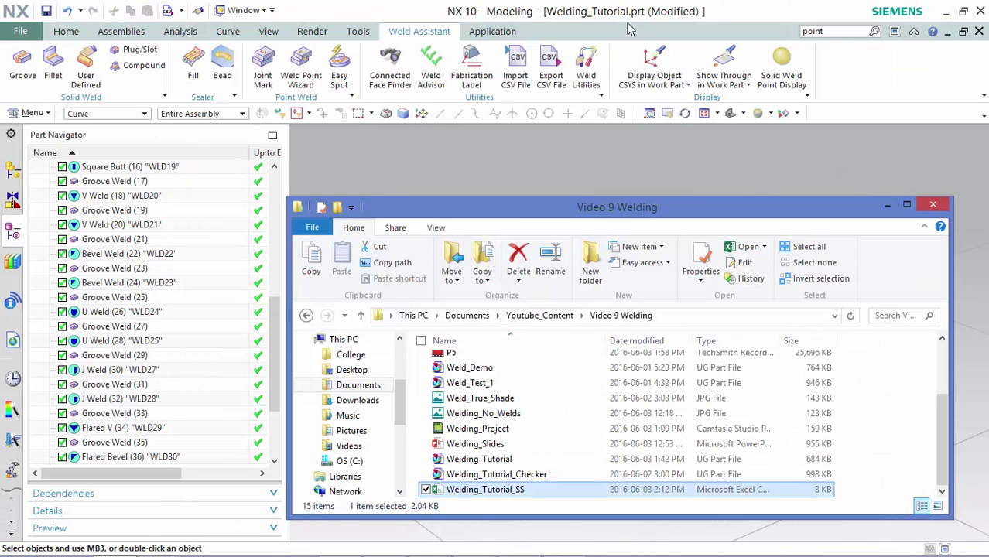
{"action": "left_click", "coordinate": [628, 29]}
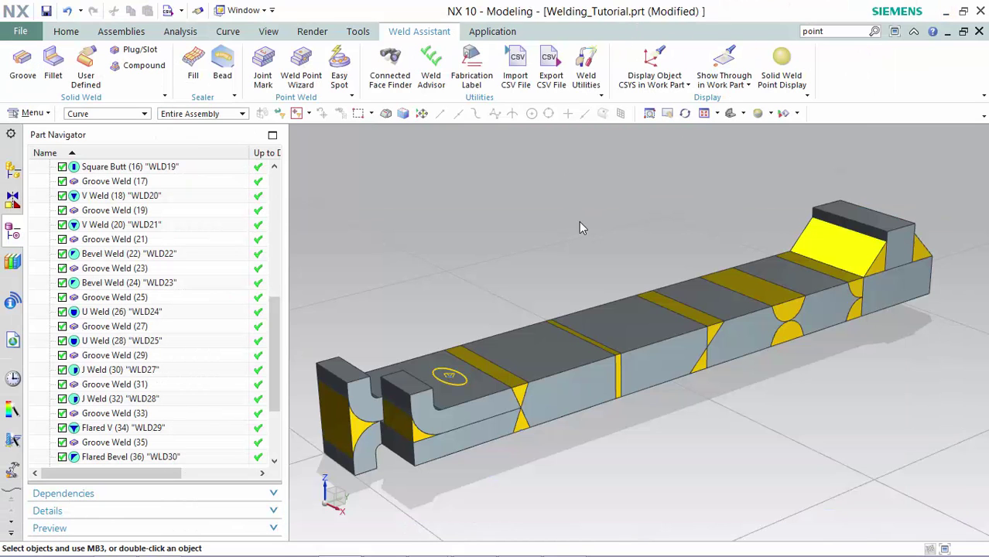
{"action": "left_click", "coordinate": [484, 33]}
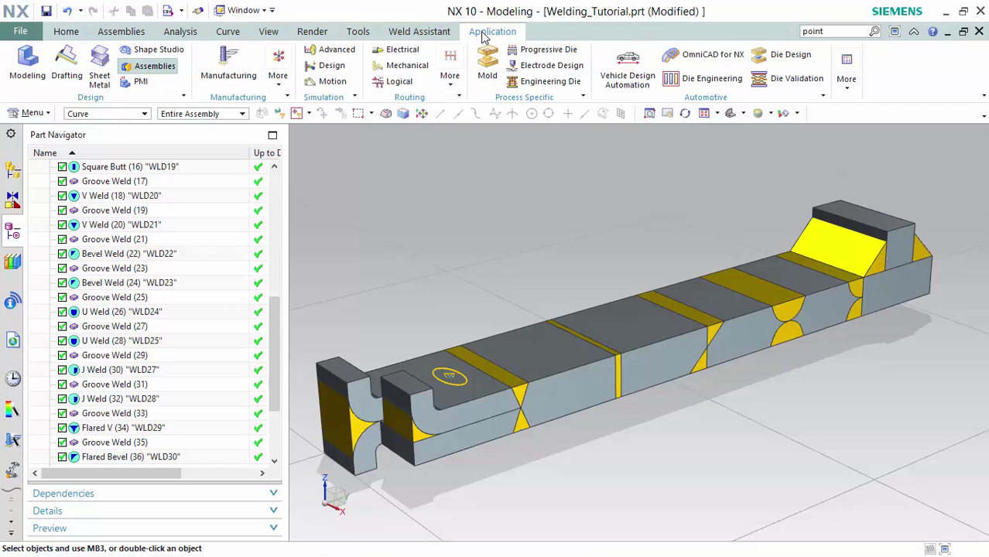
{"action": "left_click", "coordinate": [66, 63]}
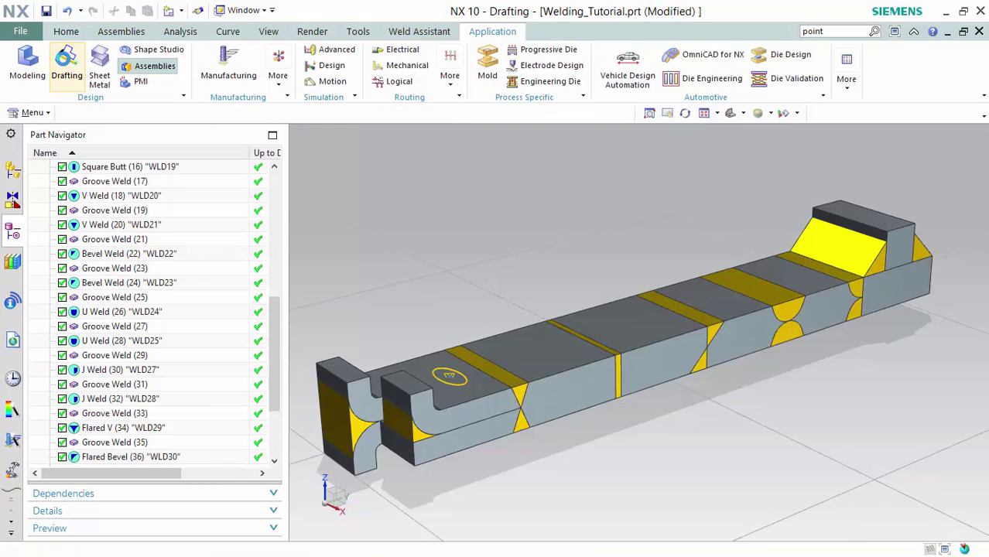
{"action": "left_click", "coordinate": [104, 458]}
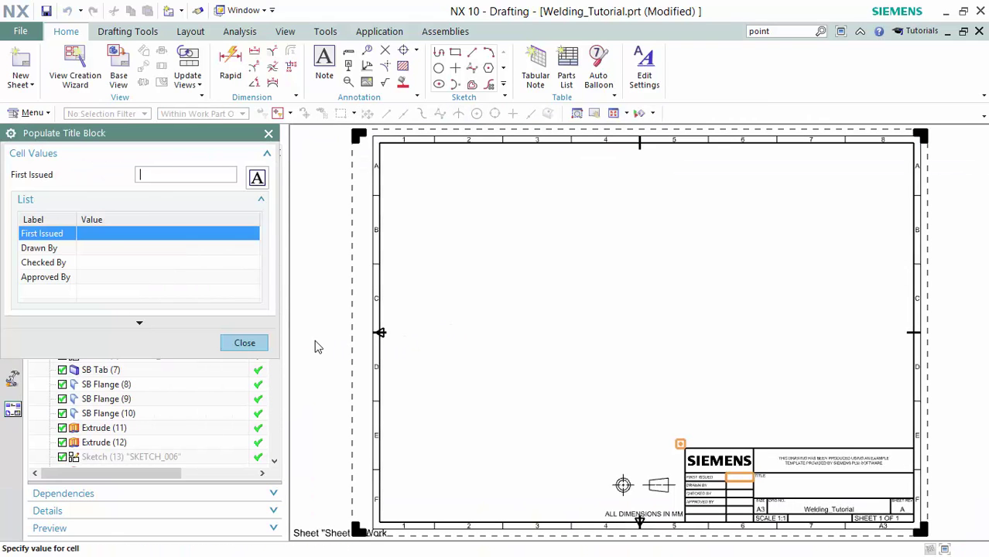
{"action": "left_click", "coordinate": [244, 343]}
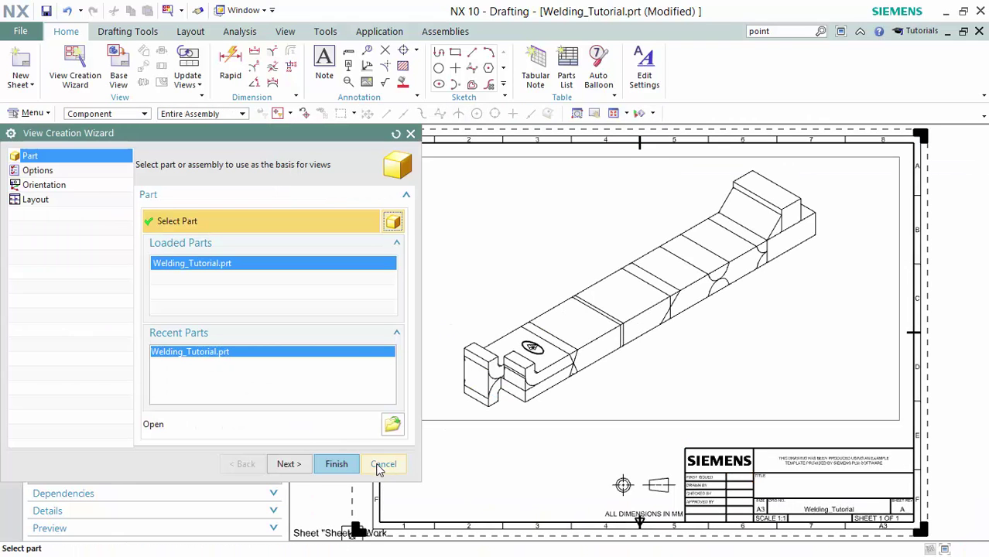
{"action": "left_click", "coordinate": [384, 465]}
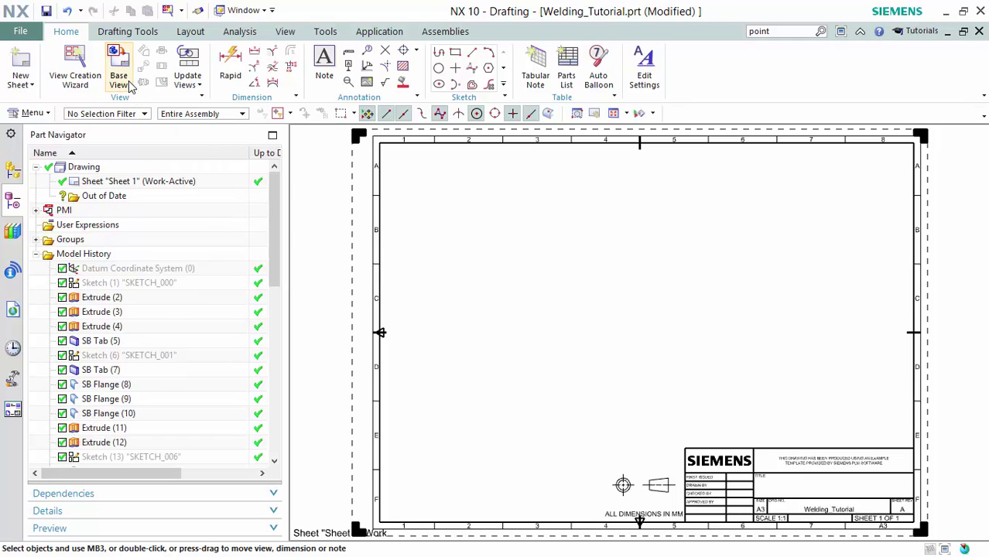
Place an Isometric base view of Welding_Tutorial.prt in the middle of the sheet without adding projected views
{"action": "left_click", "coordinate": [119, 71]}
{"action": "left_click", "coordinate": [148, 486]}
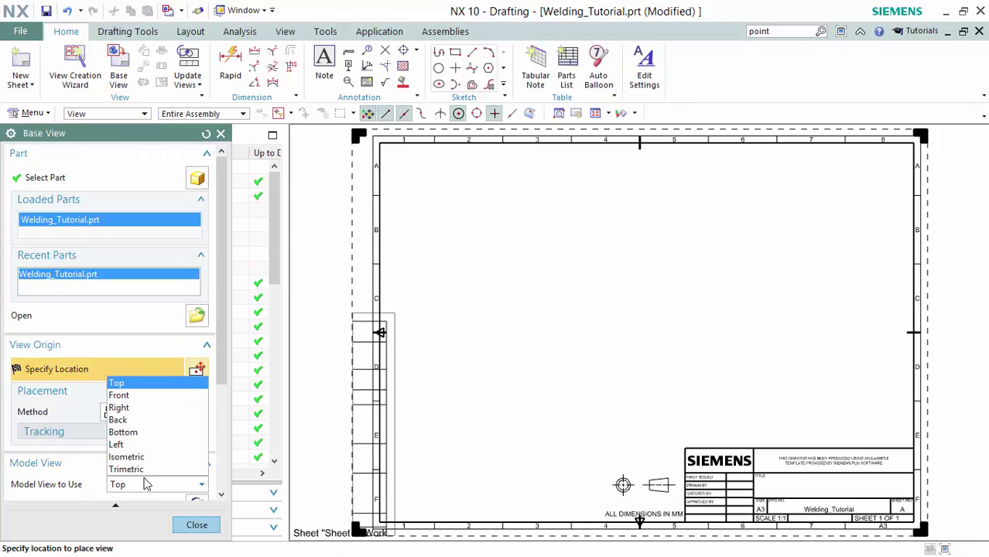
{"action": "left_click", "coordinate": [152, 455]}
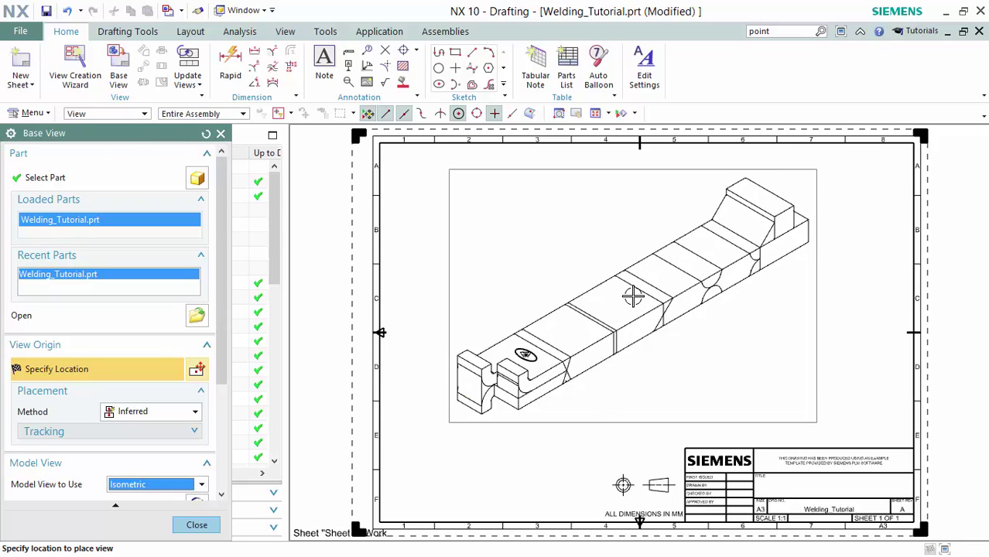
{"action": "left_click", "coordinate": [637, 297]}
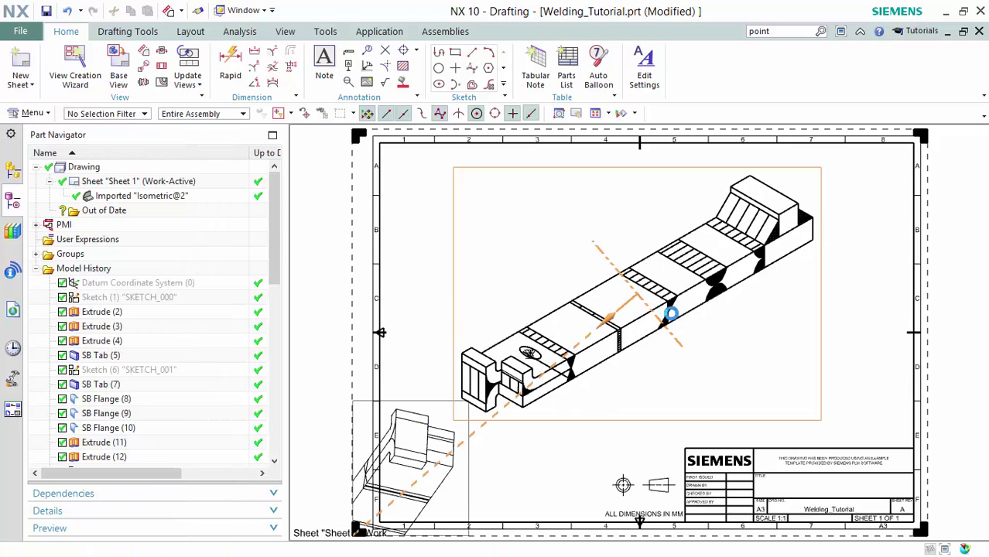
{"action": "key", "text": "Escape"}
Turn off Show UV Grid in the isometric view's general settings and apply the change
{"action": "scroll", "coordinate": [633, 294], "scroll_direction": "up", "scroll_amount": 2}
{"action": "scroll", "coordinate": [631, 289], "scroll_direction": "up", "scroll_amount": 2}
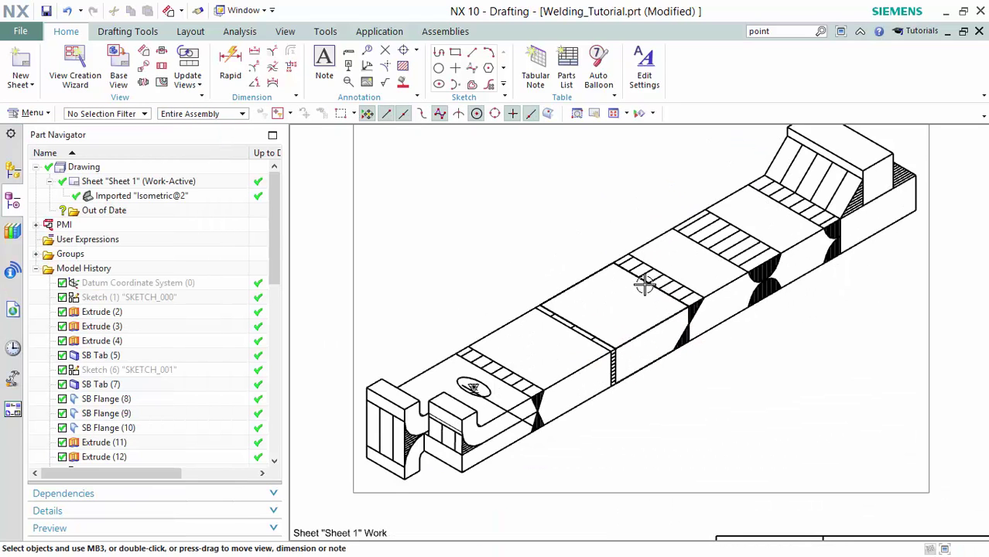
{"action": "scroll", "coordinate": [656, 232], "scroll_direction": "down", "scroll_amount": 1}
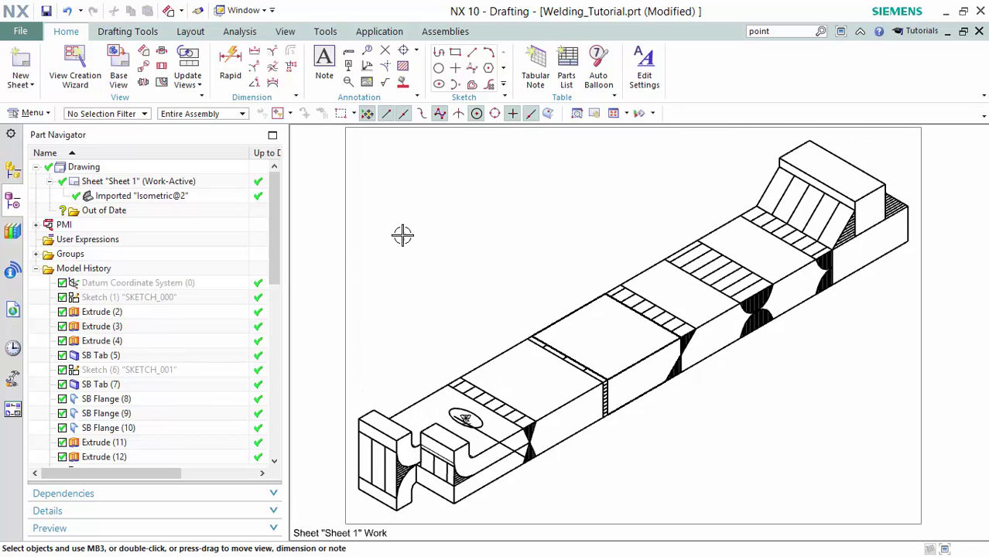
{"action": "left_click", "coordinate": [341, 245]}
{"action": "right_click", "coordinate": [341, 245]}
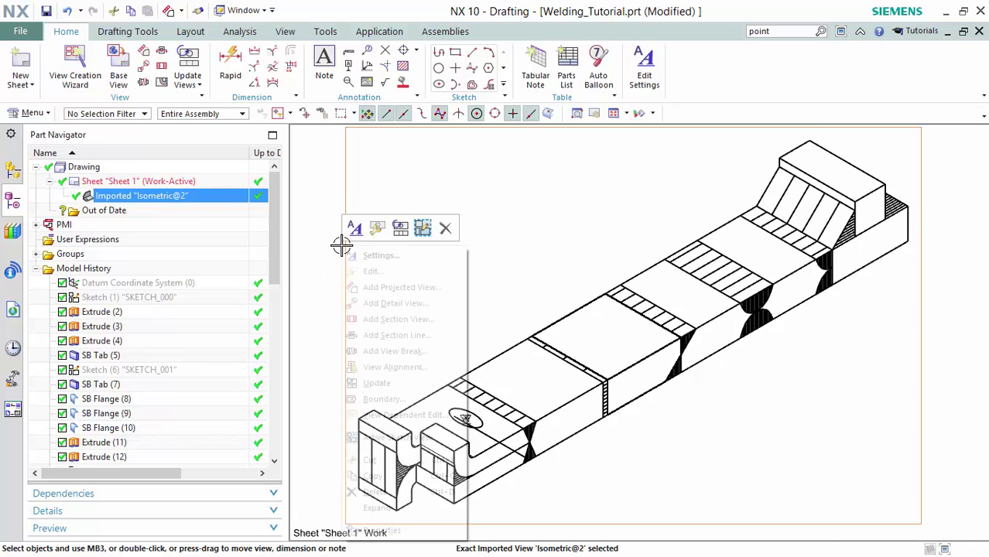
{"action": "left_click", "coordinate": [386, 257]}
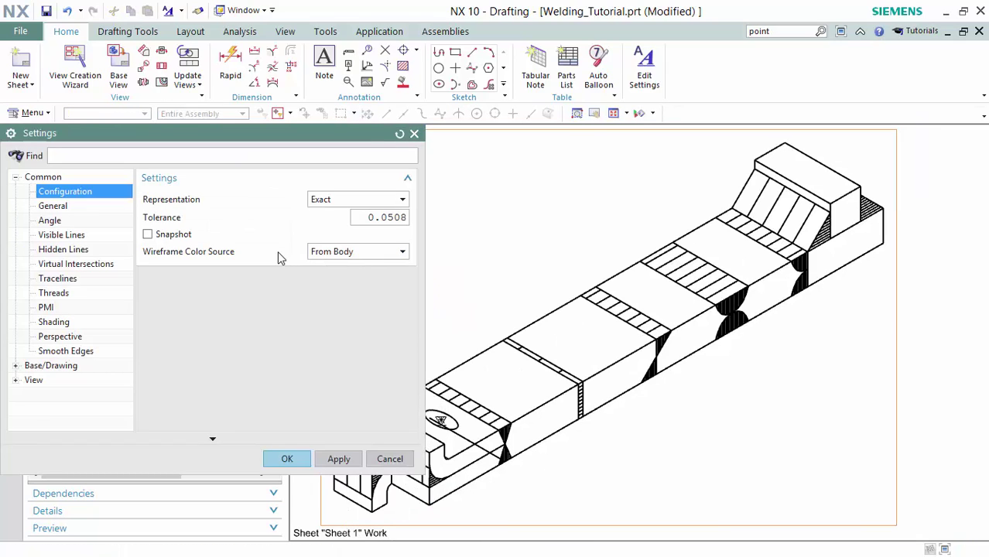
{"action": "left_click", "coordinate": [97, 208]}
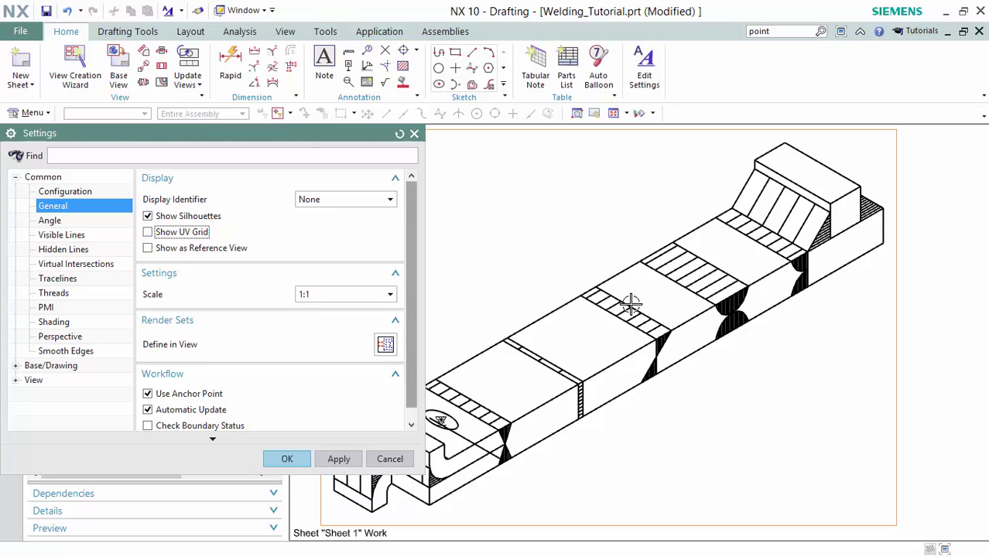
{"action": "left_click", "coordinate": [339, 460]}
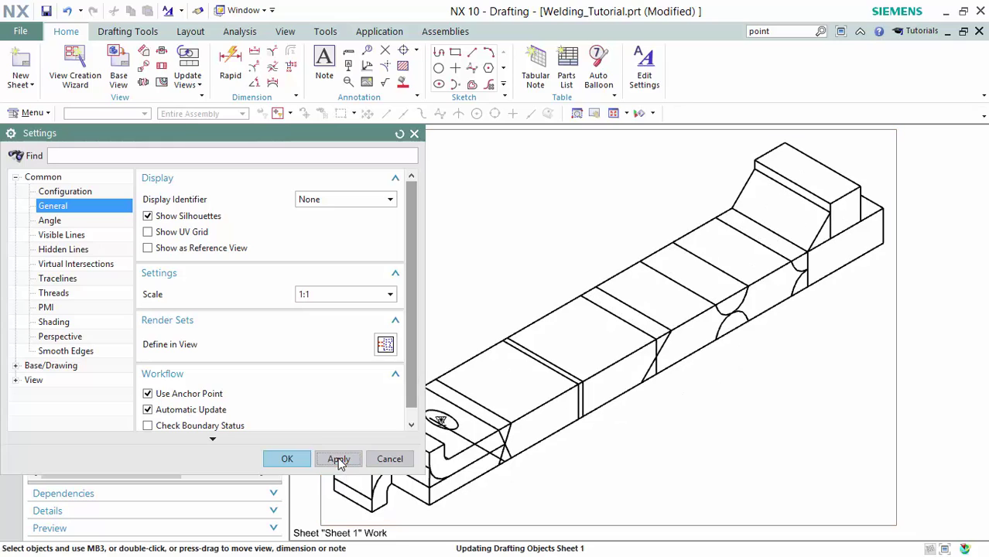
Enable Include Model Curves in the isometric view's hidden line settings and apply the change
{"action": "left_click", "coordinate": [91, 246]}
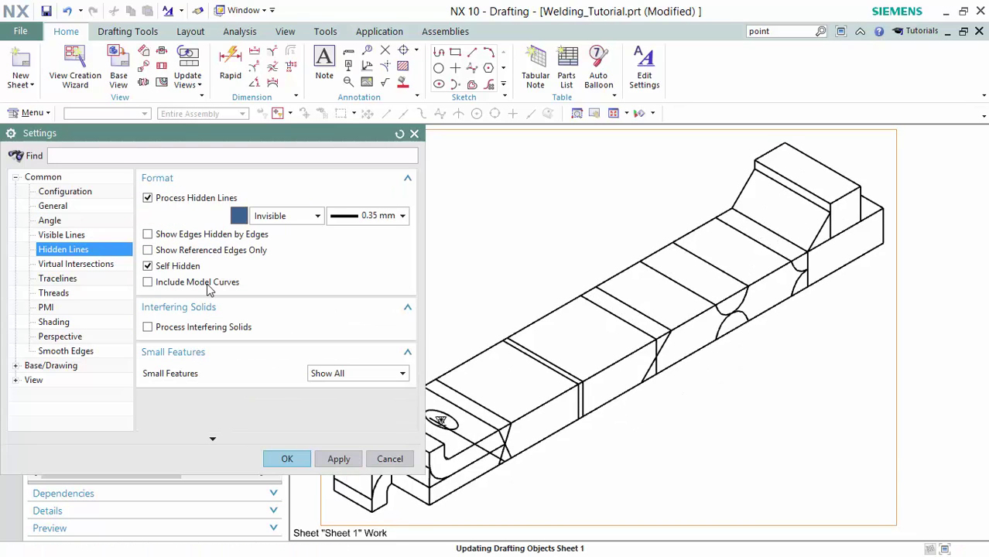
{"action": "left_click", "coordinate": [209, 283]}
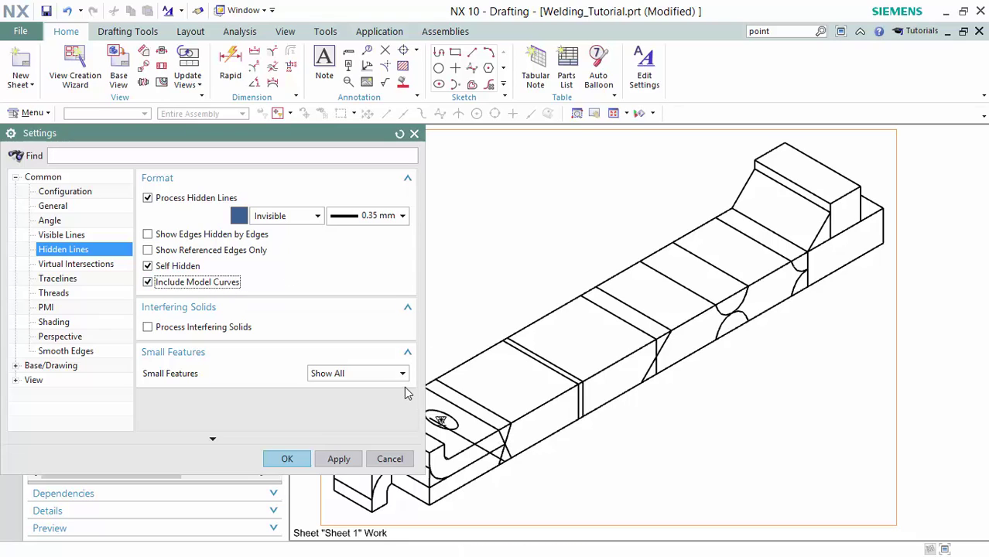
{"action": "left_click", "coordinate": [346, 459]}
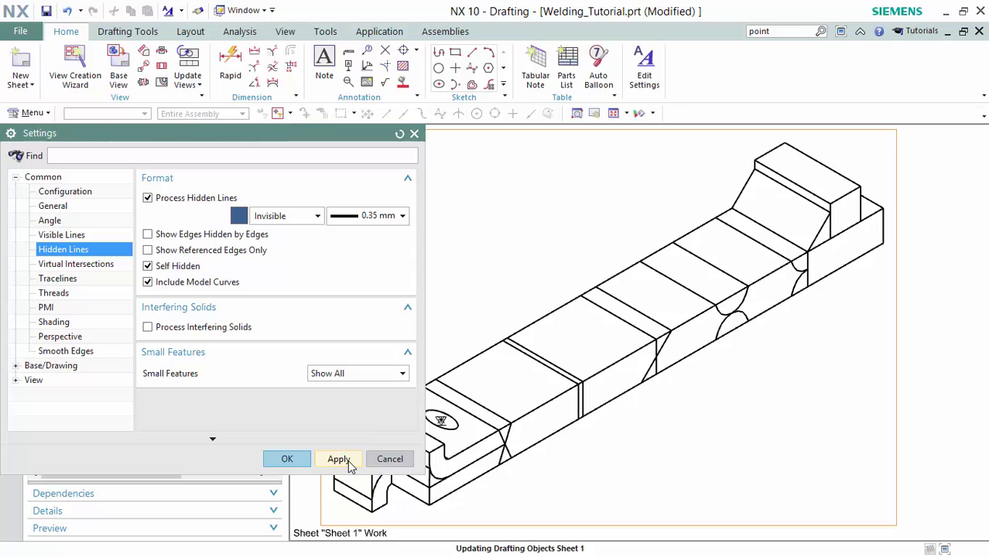
Set the isometric view's rendering style to Fully Shaded and accept the view settings
{"action": "left_click", "coordinate": [80, 322]}
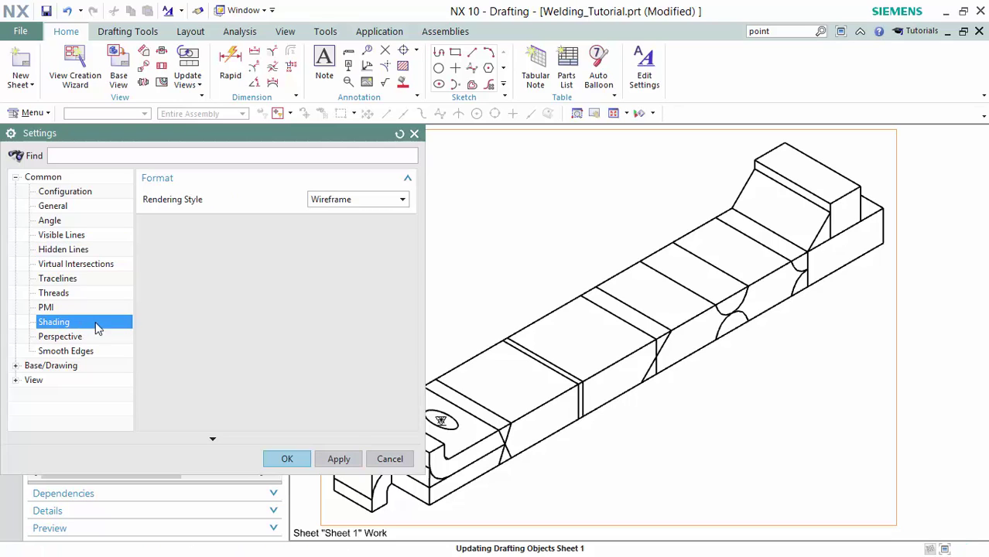
{"action": "left_click", "coordinate": [361, 201]}
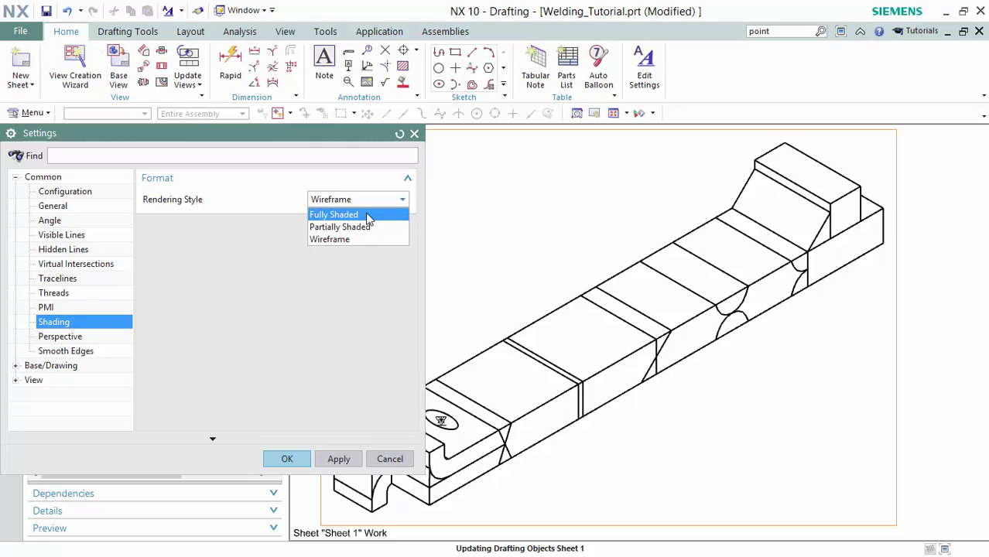
{"action": "left_click", "coordinate": [366, 217]}
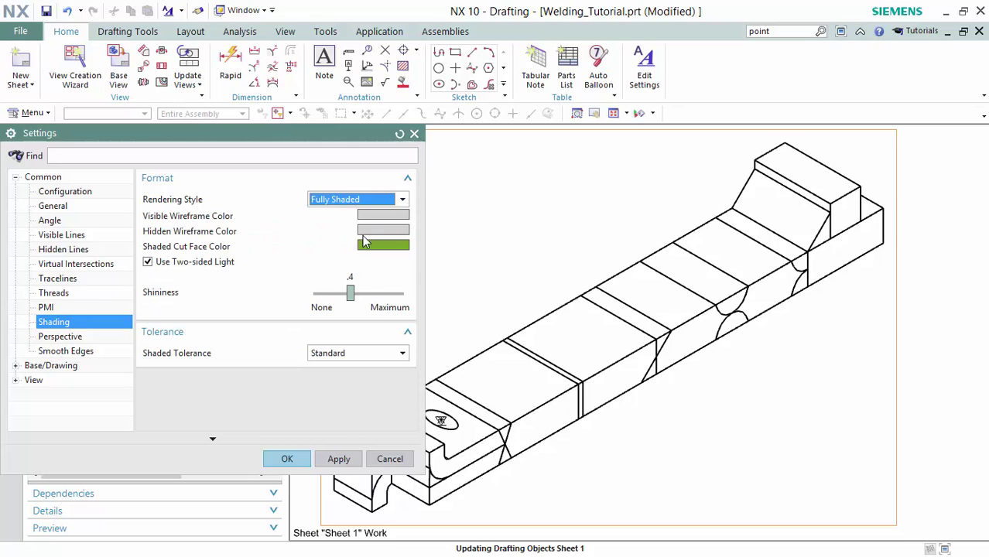
{"action": "left_click", "coordinate": [340, 461]}
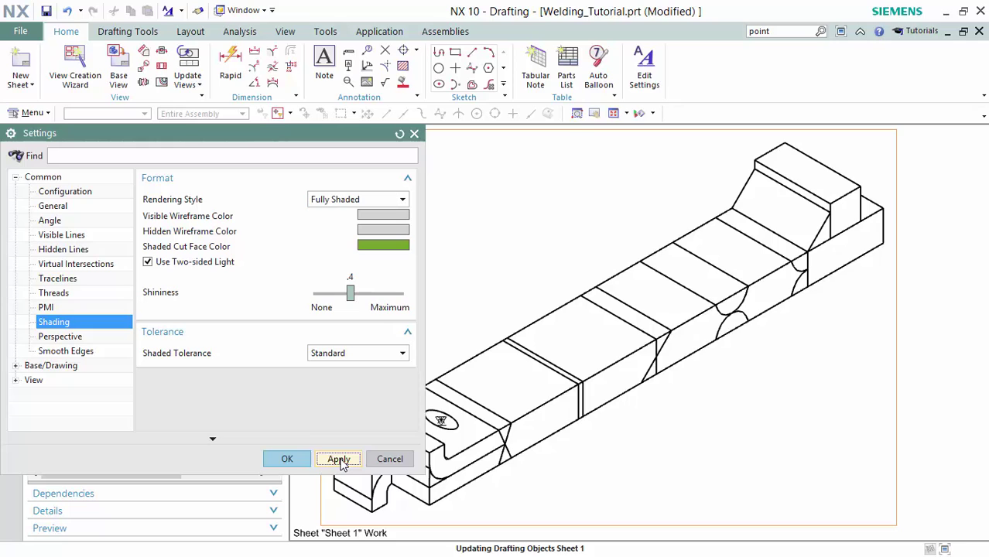
{"action": "left_click", "coordinate": [287, 460]}
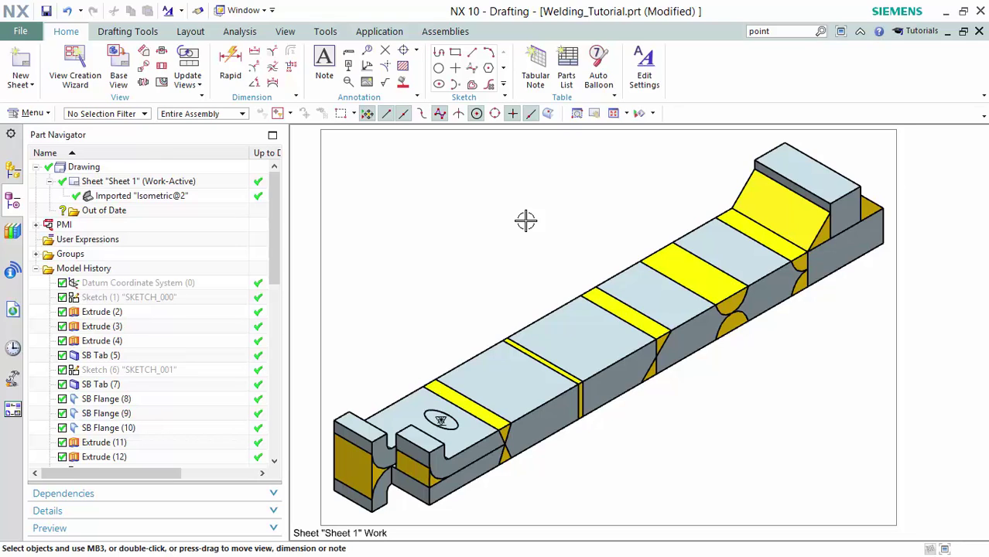
Look through the manual Weld Symbol options for leader, other side, weld line and arrow side without placing a symbol
{"action": "left_click", "coordinate": [370, 66]}
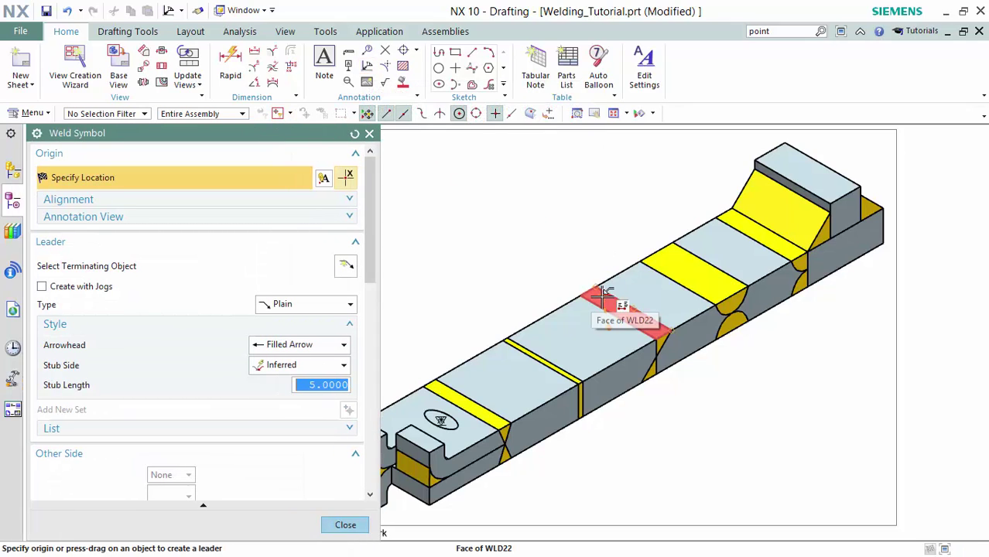
{"action": "scroll", "coordinate": [251, 283], "scroll_direction": "down", "scroll_amount": 6}
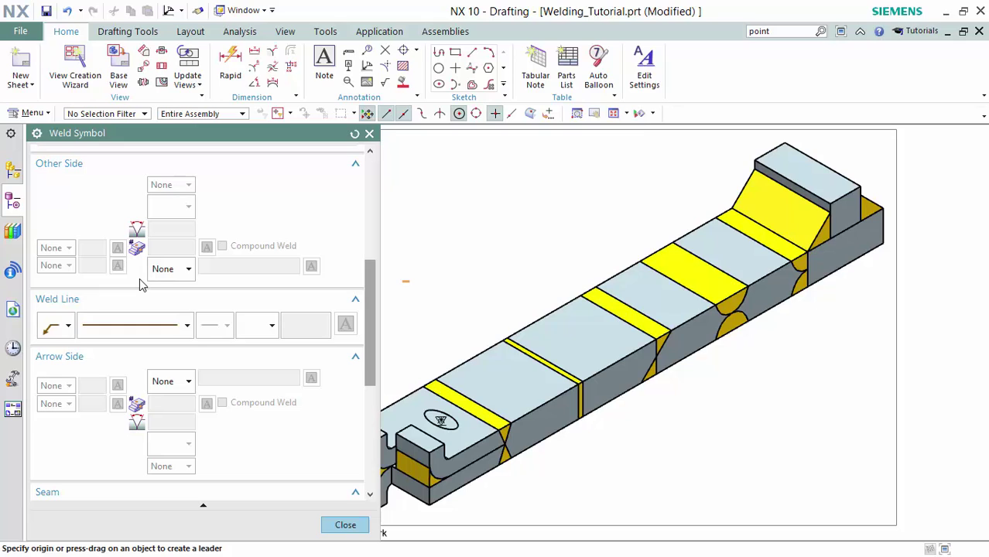
{"action": "scroll", "coordinate": [141, 282], "scroll_direction": "up", "scroll_amount": 3}
{"action": "scroll", "coordinate": [140, 282], "scroll_direction": "down", "scroll_amount": 3}
{"action": "left_click", "coordinate": [345, 524]}
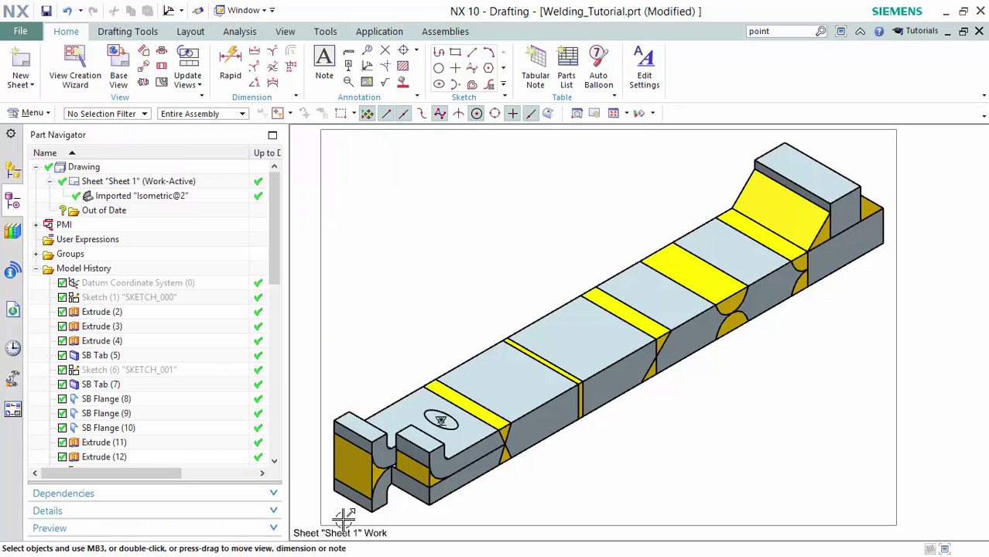
Create Auto Weld Symbols in the isometric view for the part's welds
{"action": "left_click", "coordinate": [31, 113]}
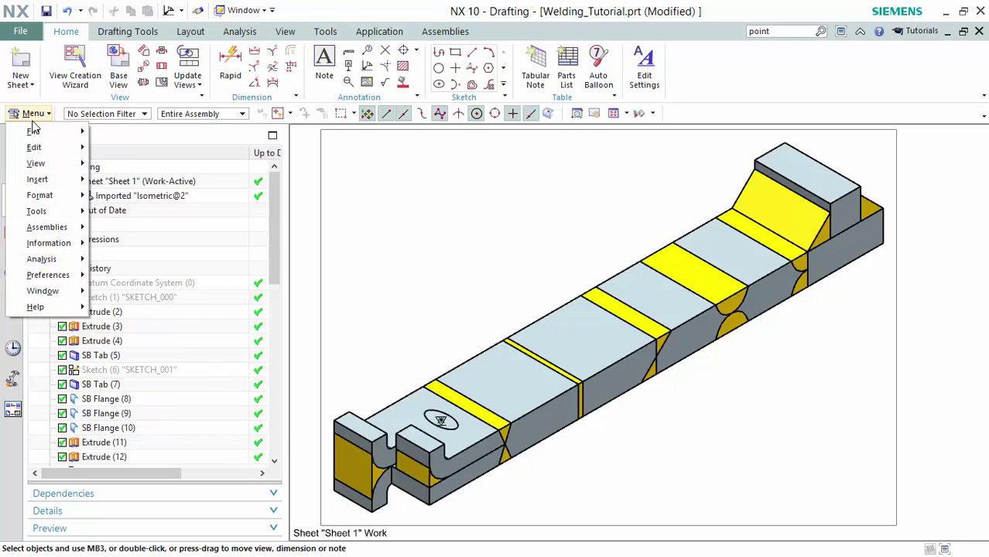
{"action": "mouse_move", "coordinate": [55, 186]}
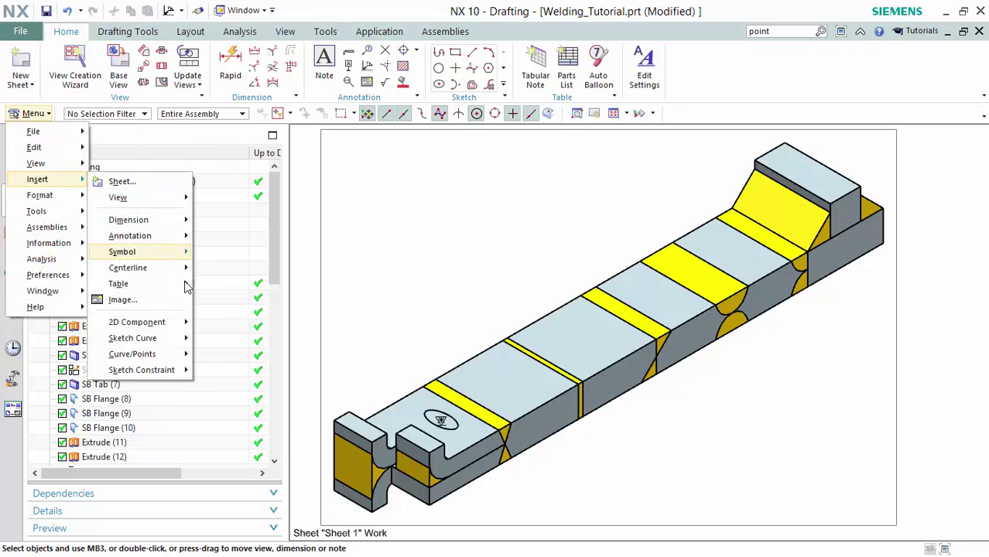
{"action": "mouse_move", "coordinate": [163, 237]}
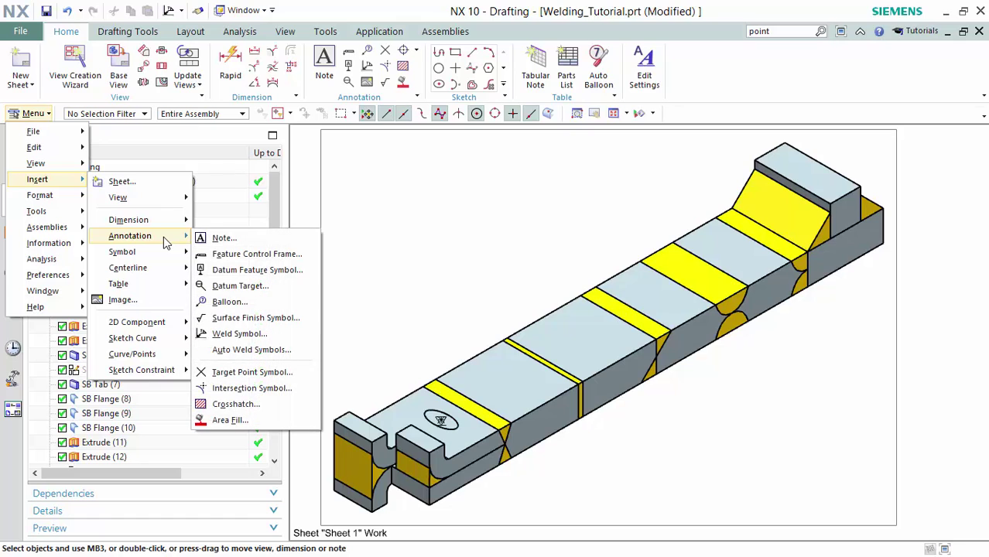
{"action": "left_click", "coordinate": [251, 350]}
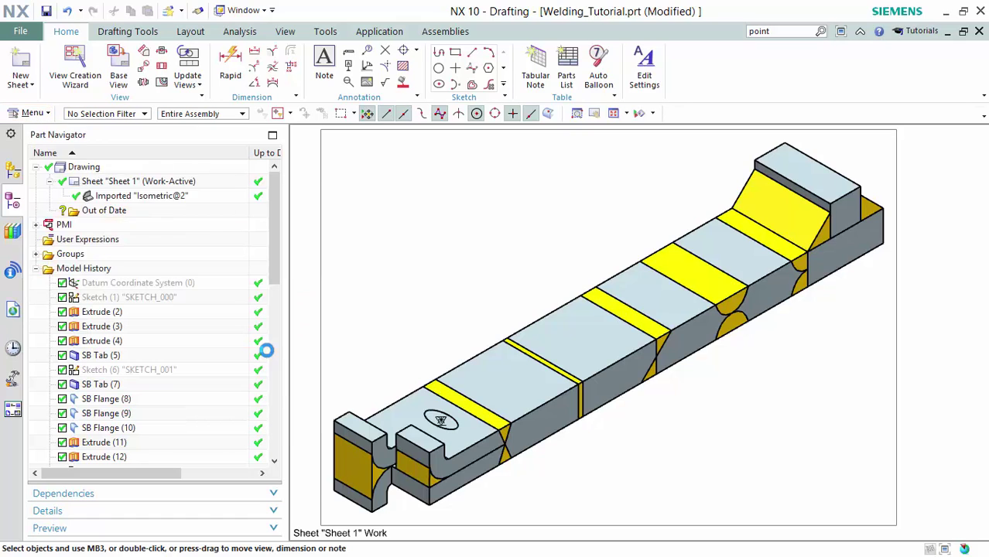
{"action": "left_click", "coordinate": [319, 233]}
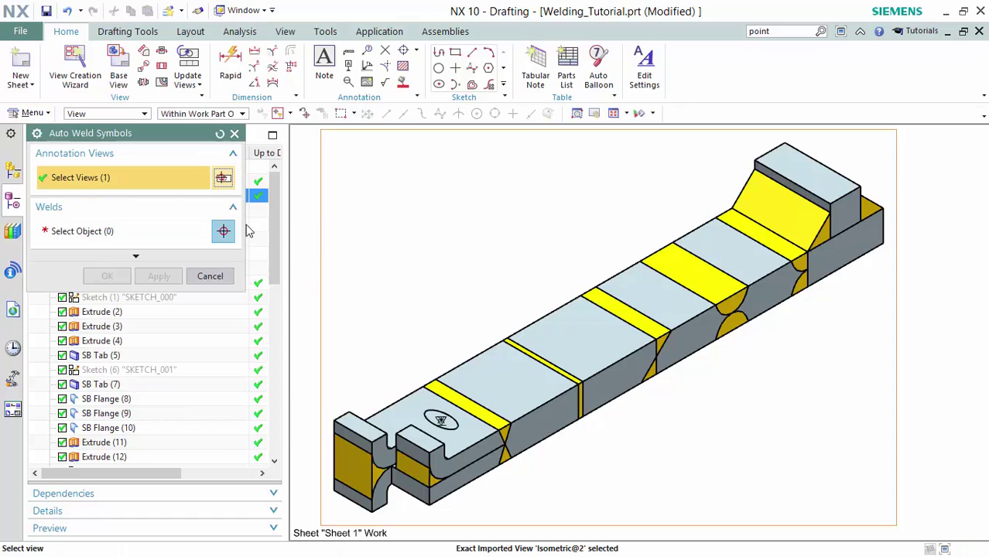
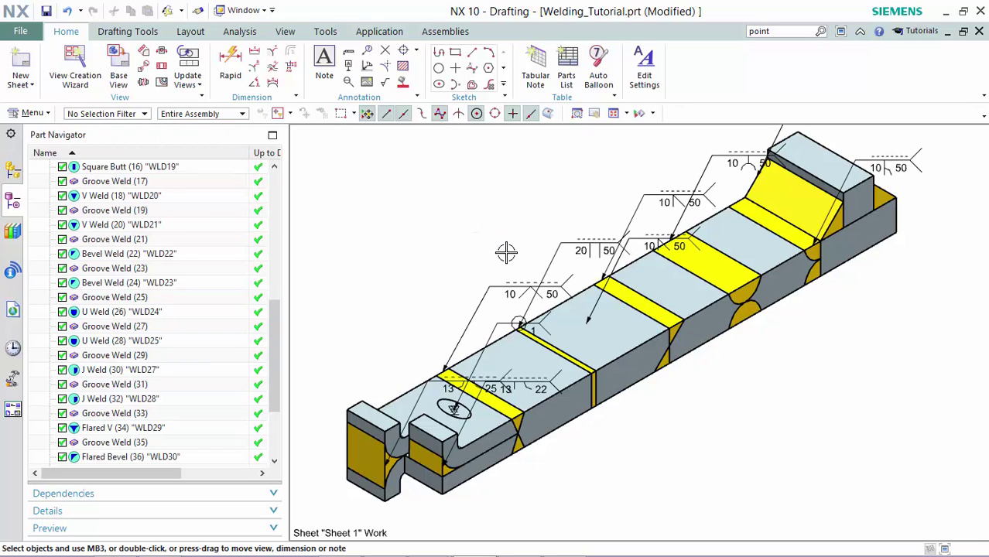
Move the V (10/50), bevel (10/50), flared (10/50) and z 15 weld symbols clear of the part, above its long back edge
{"action": "left_click_drag", "start_coordinate": [555, 286], "coordinate": [390, 285]}
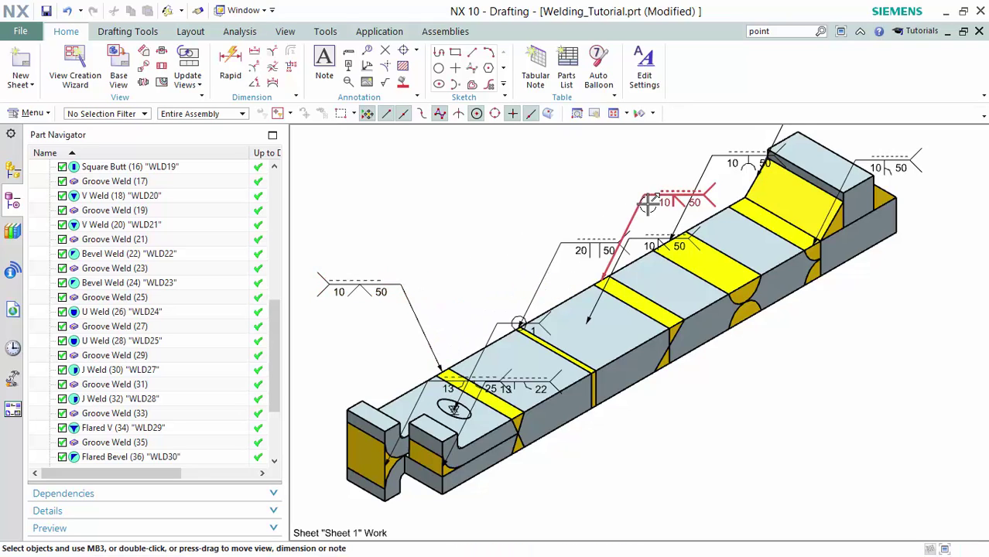
{"action": "left_click_drag", "start_coordinate": [619, 200], "coordinate": [513, 216]}
{"action": "mouse_move", "coordinate": [722, 166]}
{"action": "left_mouse_down"}
{"action": "mouse_move", "coordinate": [606, 165]}
{"action": "mouse_move", "coordinate": [621, 165]}
{"action": "left_mouse_up"}
{"action": "scroll", "coordinate": [716, 174], "scroll_direction": "down", "scroll_amount": 2}
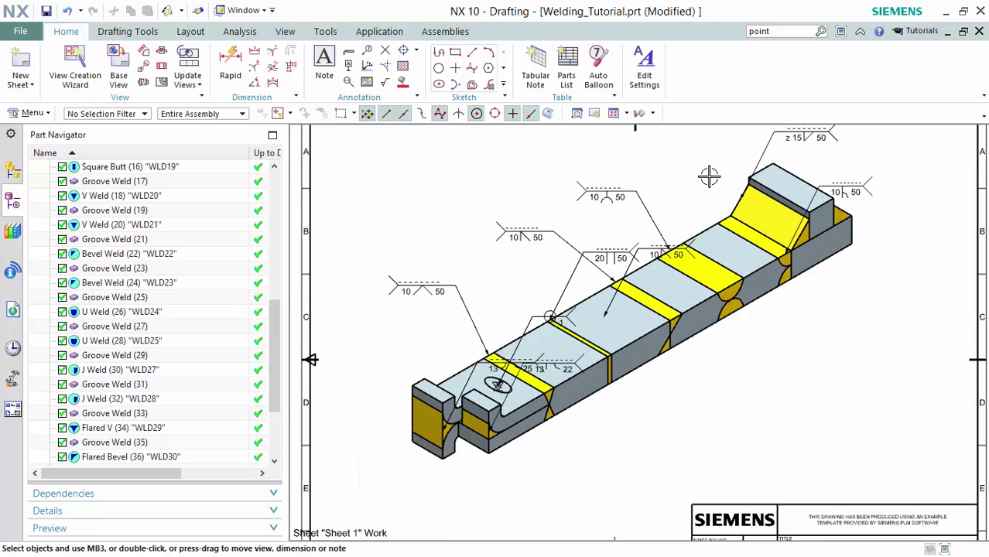
{"action": "scroll", "coordinate": [709, 176], "scroll_direction": "up", "scroll_amount": 1}
{"action": "scroll", "coordinate": [711, 194], "scroll_direction": "down", "scroll_amount": 1}
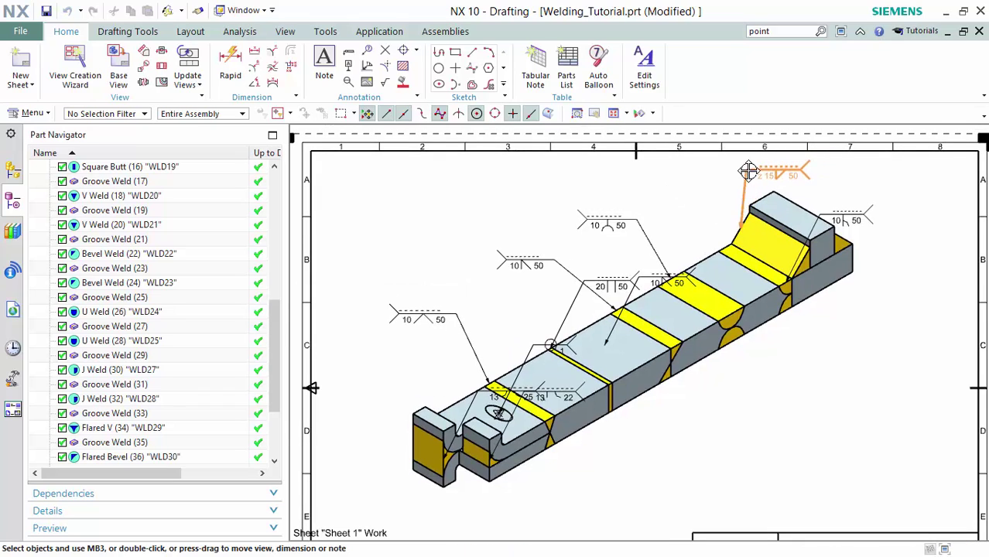
{"action": "left_click_drag", "start_coordinate": [748, 171], "coordinate": [645, 184]}
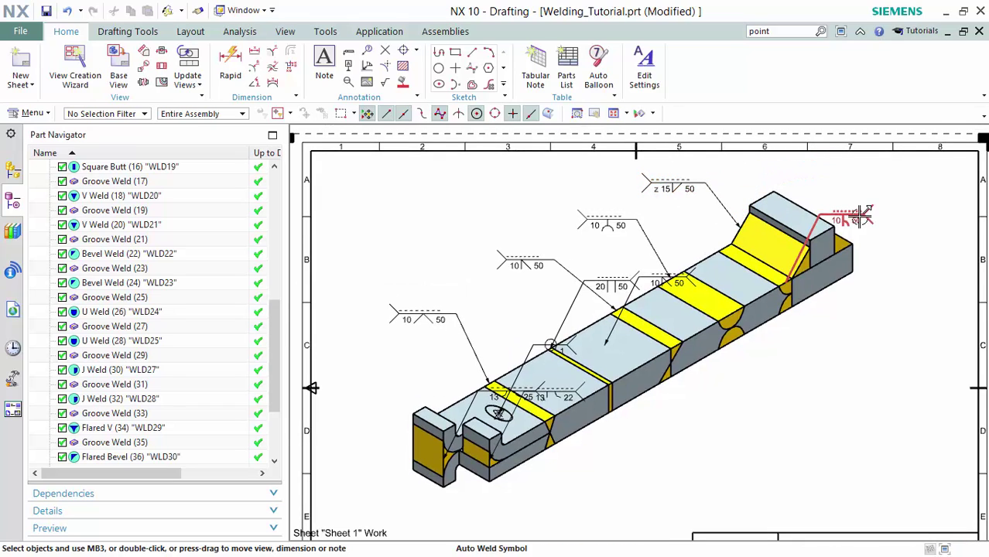
Move the J weld, 13/25, 13/22 and circular weld symbols into the free space below the part's front edge, spaced apart
{"action": "left_click_drag", "start_coordinate": [861, 217], "coordinate": [888, 333]}
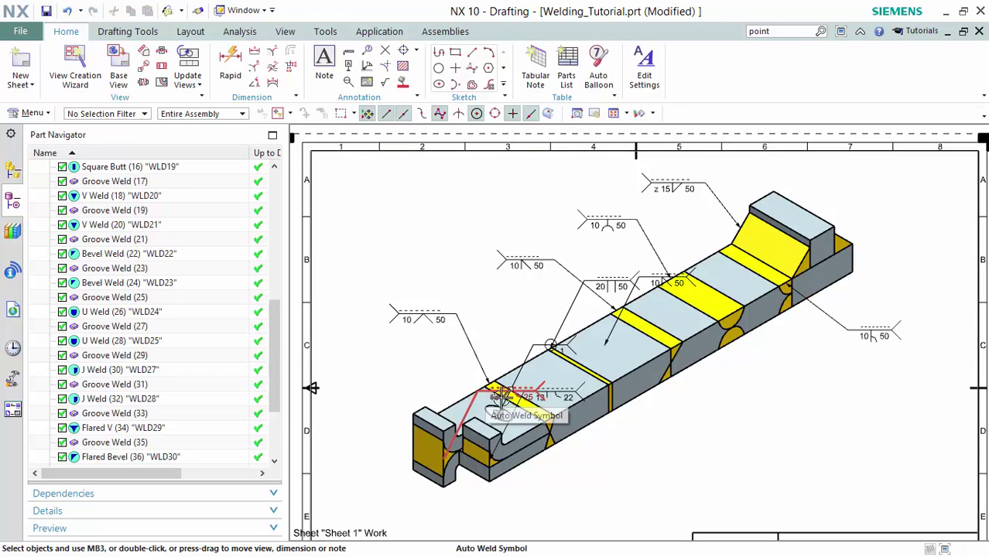
{"action": "middle_click_drag", "start_coordinate": [634, 457], "coordinate": [629, 408], "text": "shift"}
{"action": "mouse_move", "coordinate": [534, 357]}
{"action": "left_mouse_down"}
{"action": "mouse_move", "coordinate": [534, 494]}
{"action": "mouse_move", "coordinate": [588, 458]}
{"action": "mouse_move", "coordinate": [580, 466]}
{"action": "left_mouse_up"}
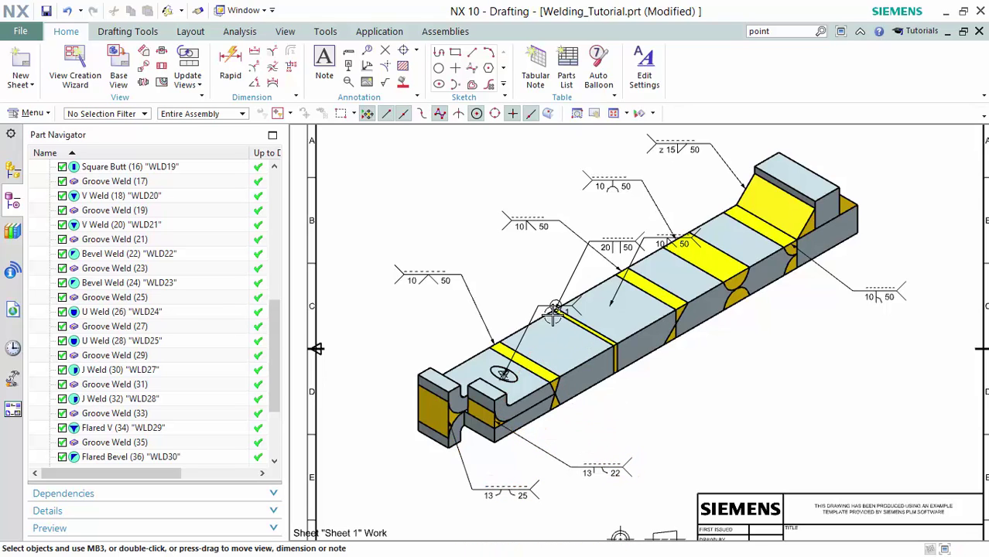
{"action": "left_click_drag", "start_coordinate": [554, 312], "coordinate": [599, 437]}
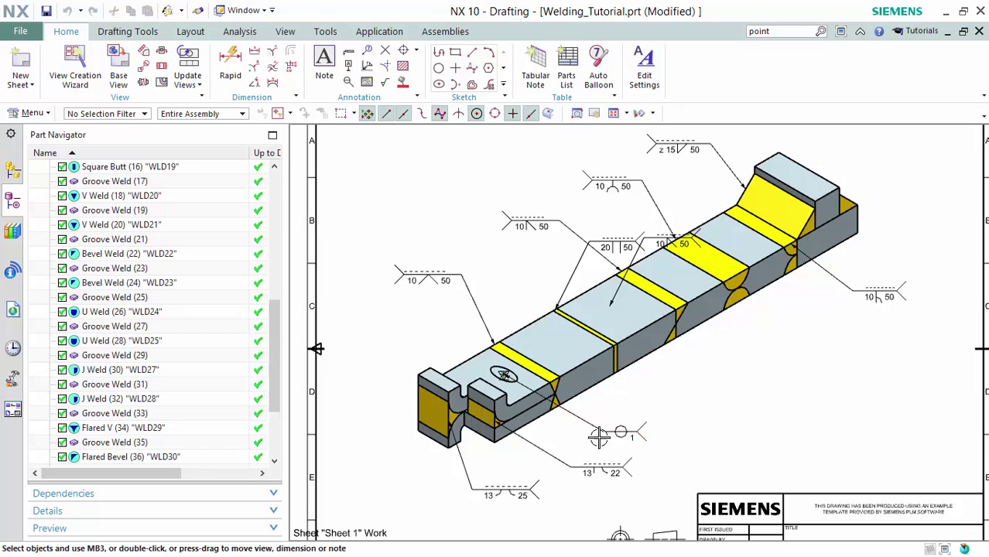
{"action": "left_click_drag", "start_coordinate": [509, 491], "coordinate": [422, 489]}
{"action": "left_click_drag", "start_coordinate": [577, 469], "coordinate": [544, 484]}
{"action": "left_click_drag", "start_coordinate": [625, 433], "coordinate": [643, 447]}
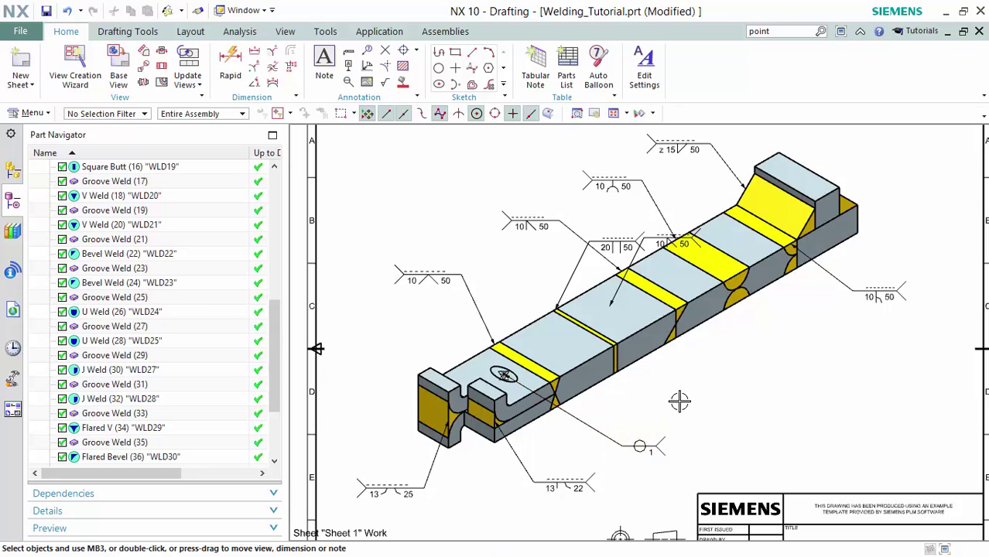
Reattach the 20/50 square butt symbol's leader to the weld's lower front end and move the symbol below the part
{"action": "double_click", "coordinate": [573, 284]}
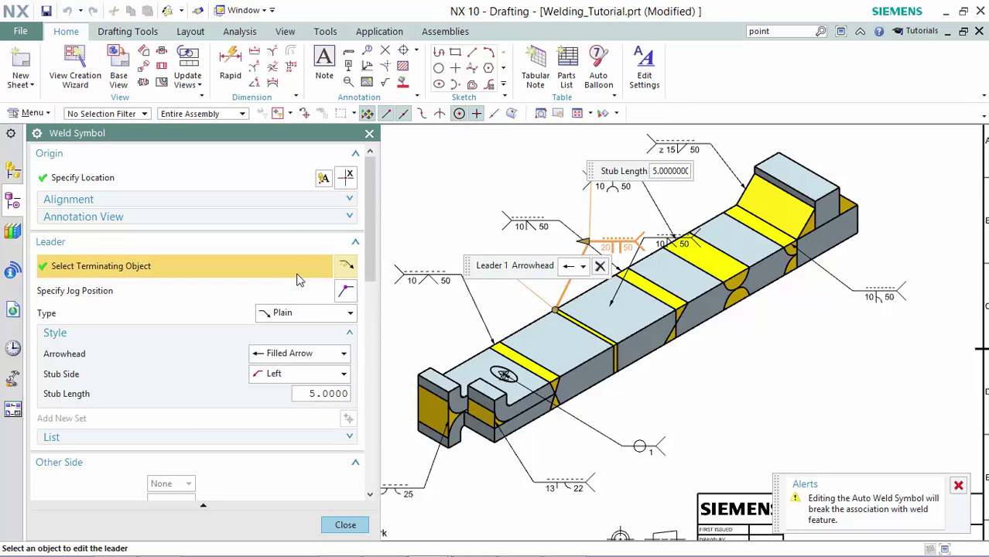
{"action": "left_click", "coordinate": [611, 372]}
{"action": "middle_click", "coordinate": [674, 385]}
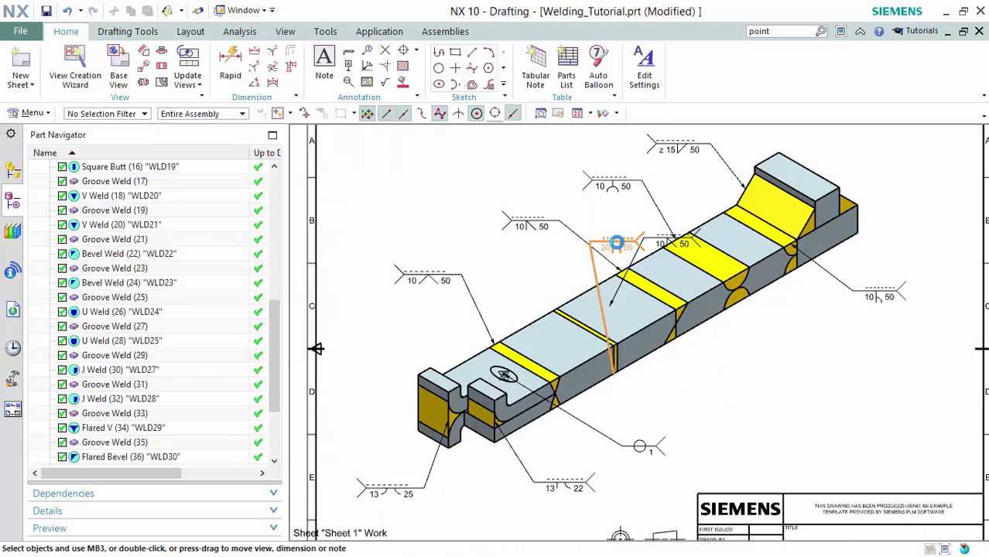
{"action": "left_click_drag", "start_coordinate": [619, 241], "coordinate": [694, 419]}
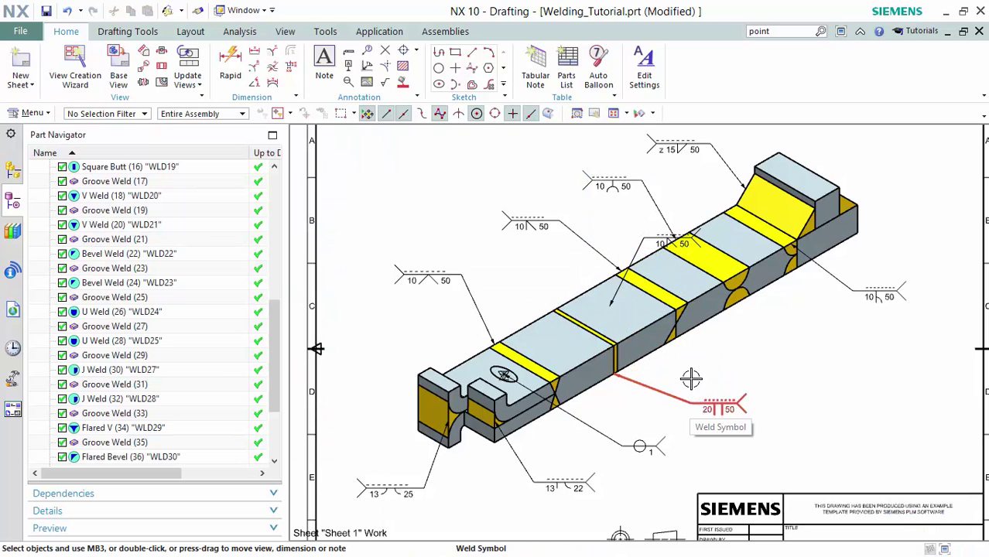
Reattach the remaining 10/50 bevel symbol's leader to the weld's lower front end and move the symbol below the part
{"action": "double_click", "coordinate": [633, 238]}
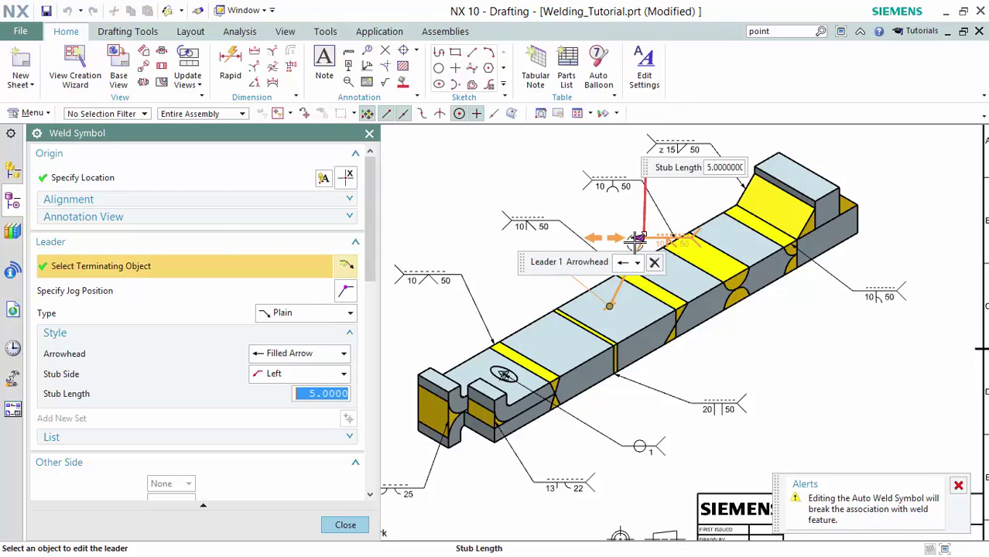
{"action": "left_click", "coordinate": [685, 342]}
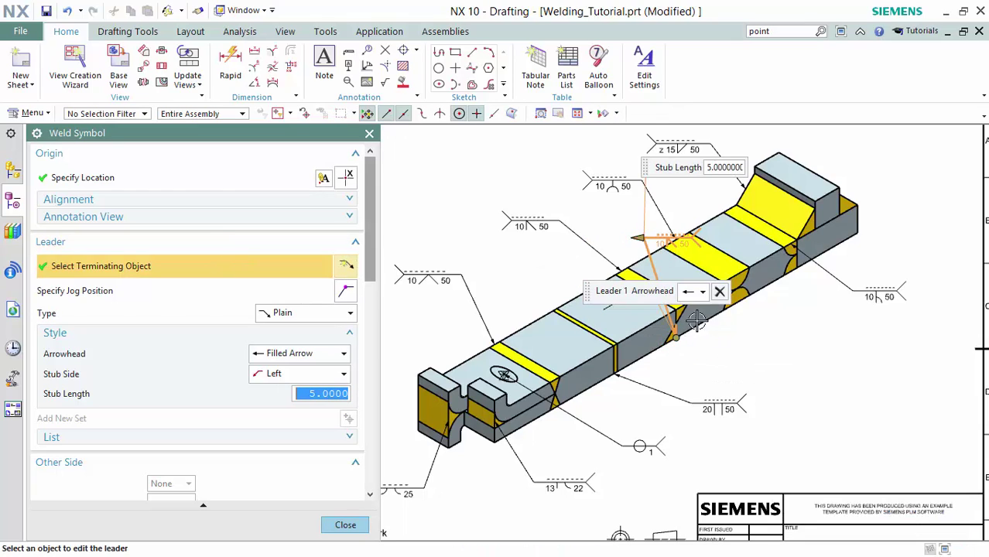
{"action": "middle_click", "coordinate": [662, 238]}
{"action": "left_click_drag", "start_coordinate": [662, 238], "coordinate": [774, 373]}
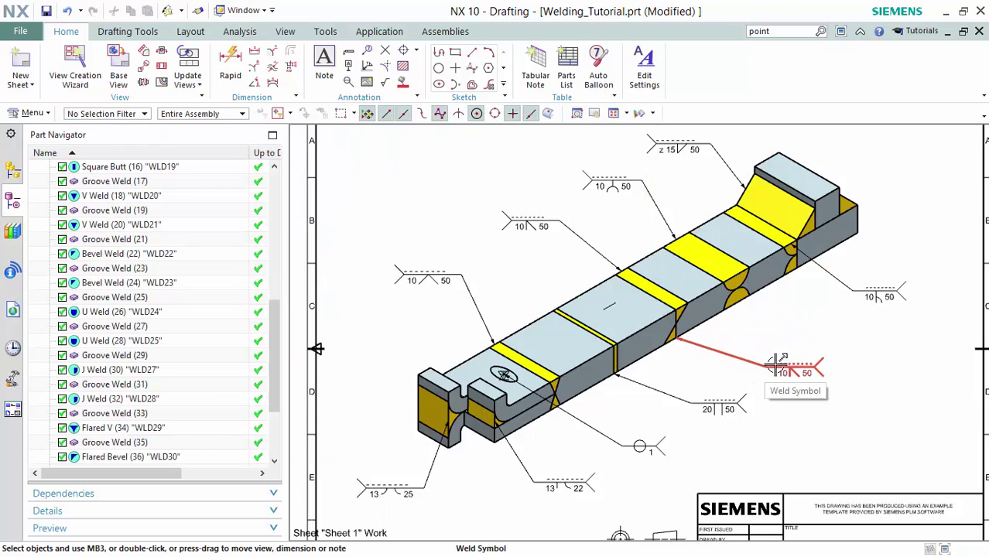
Reattach the 10/50 J weld symbol's leader to the lower end of its groove on the front face
{"action": "double_click", "coordinate": [849, 280]}
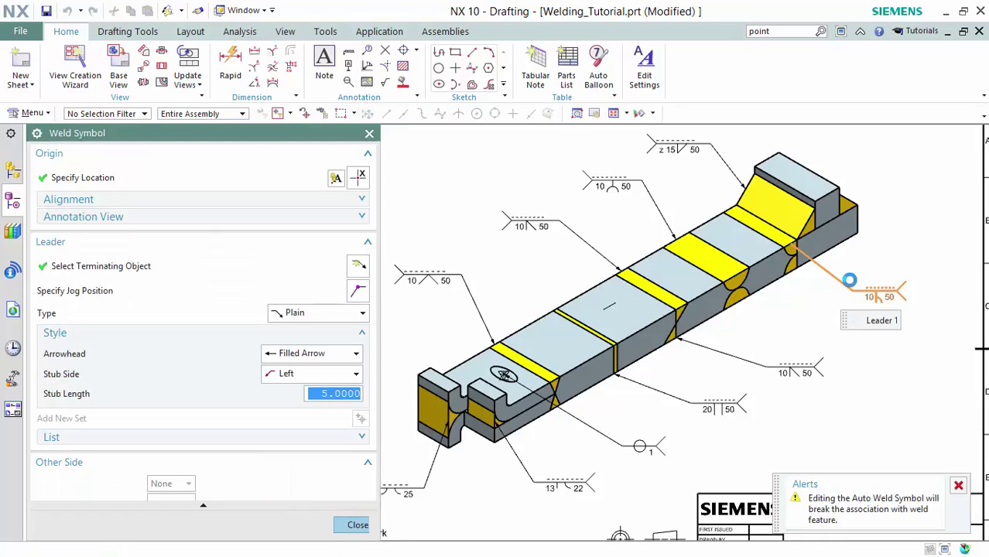
{"action": "left_click", "coordinate": [796, 269]}
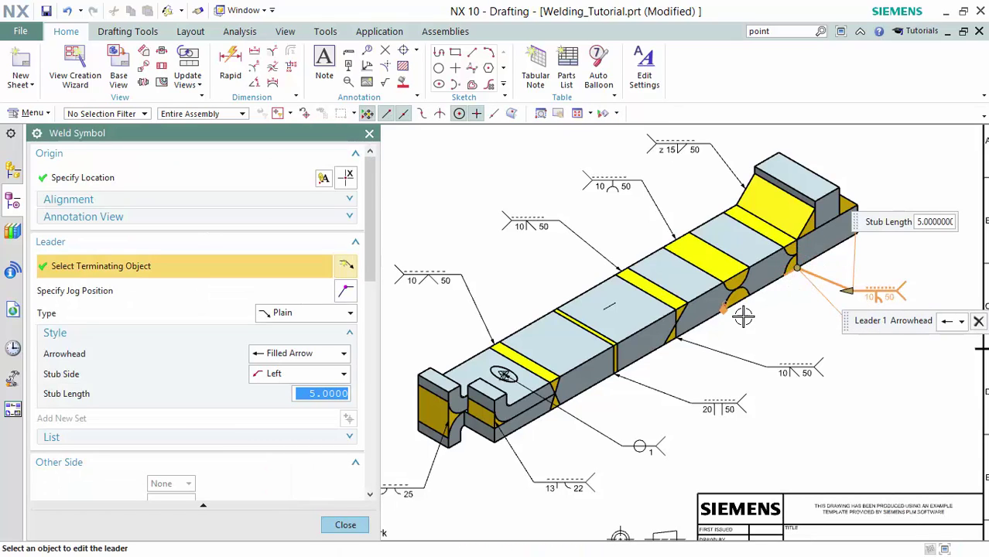
{"action": "middle_click", "coordinate": [796, 314]}
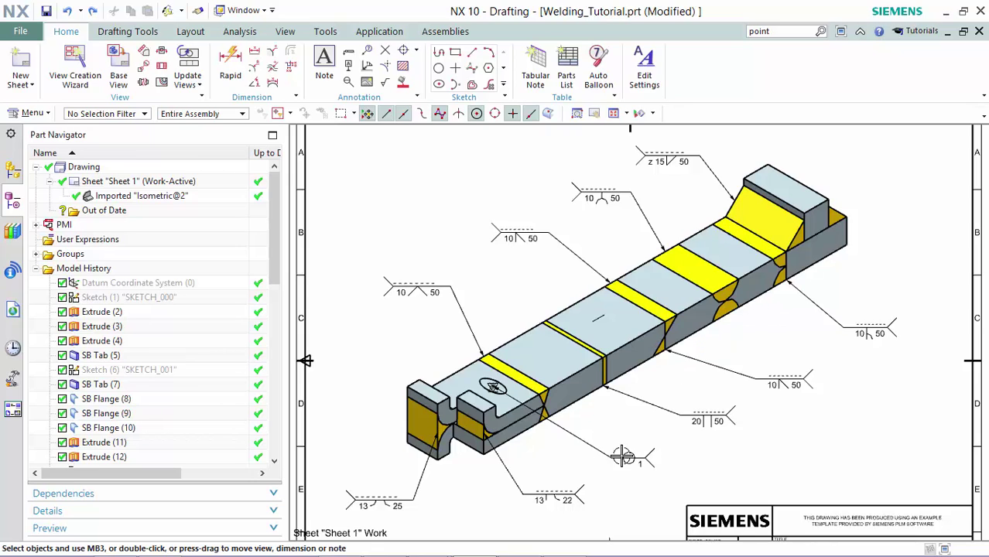
Change the 20/50 square butt symbol's leader type to All Around and close the symbol's settings
{"action": "left_click", "coordinate": [686, 415]}
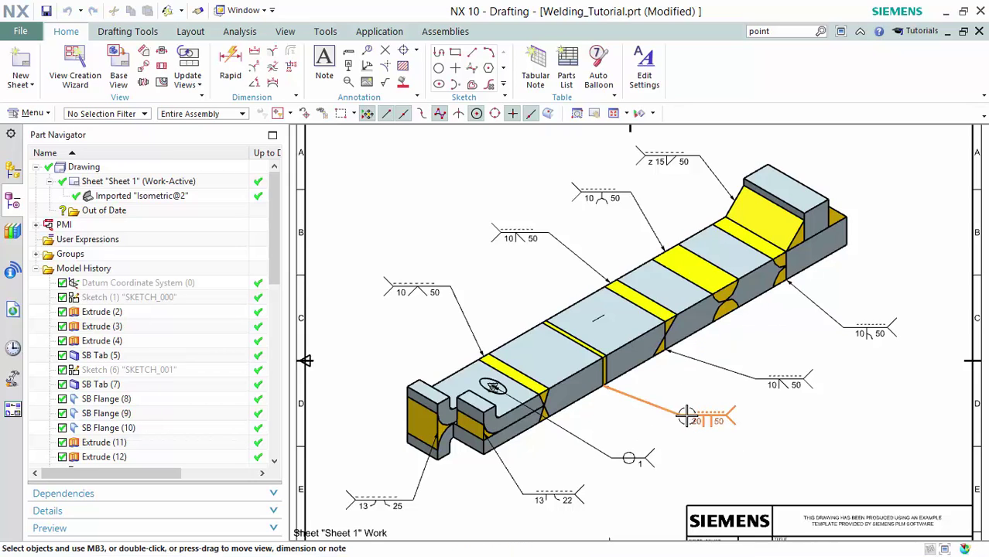
{"action": "double_click", "coordinate": [686, 416]}
{"action": "left_click", "coordinate": [302, 313]}
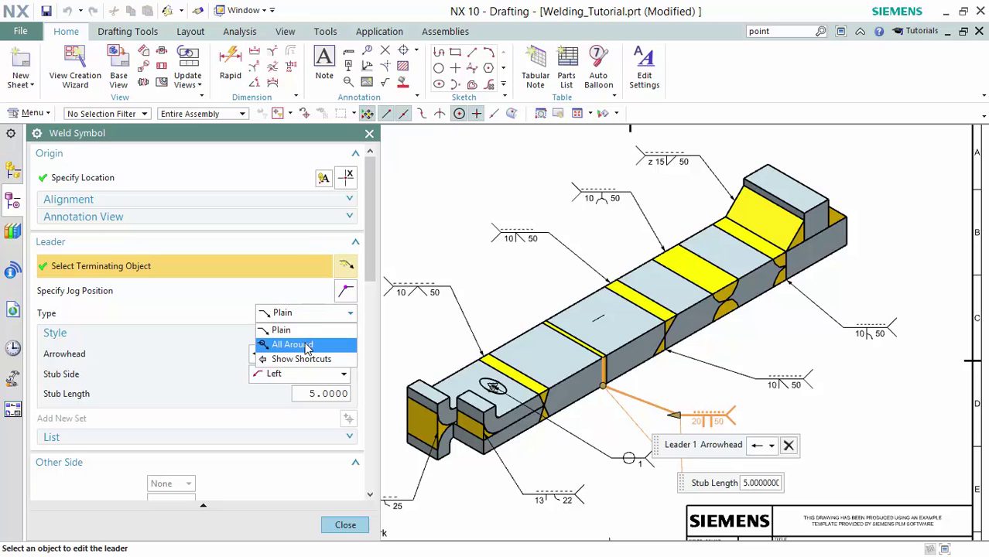
{"action": "left_click", "coordinate": [307, 349]}
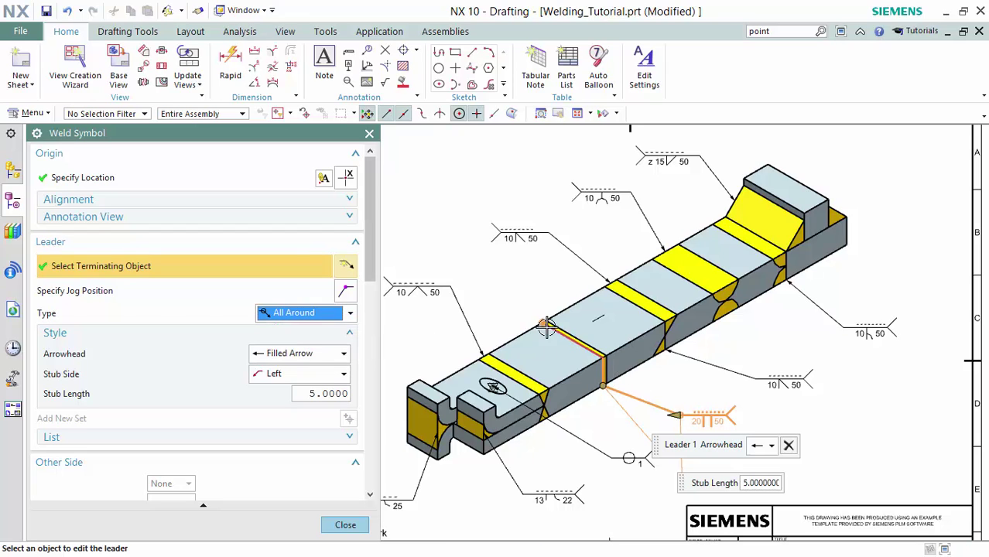
{"action": "left_click", "coordinate": [345, 525]}
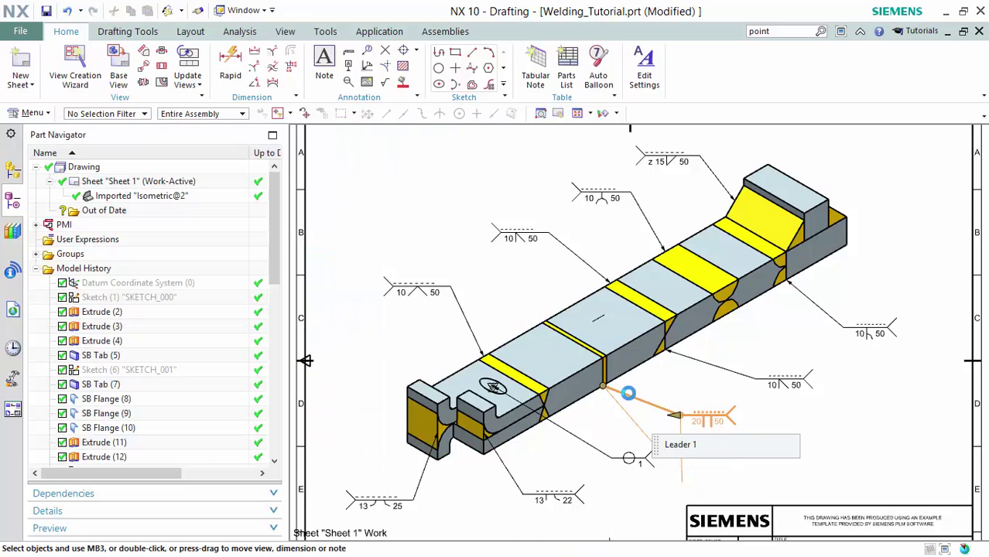
Add an other-side V weld with size 10 and length 50 to the single-V weld symbol nearest the notched end
{"action": "left_click", "coordinate": [413, 283]}
{"action": "double_click", "coordinate": [409, 284]}
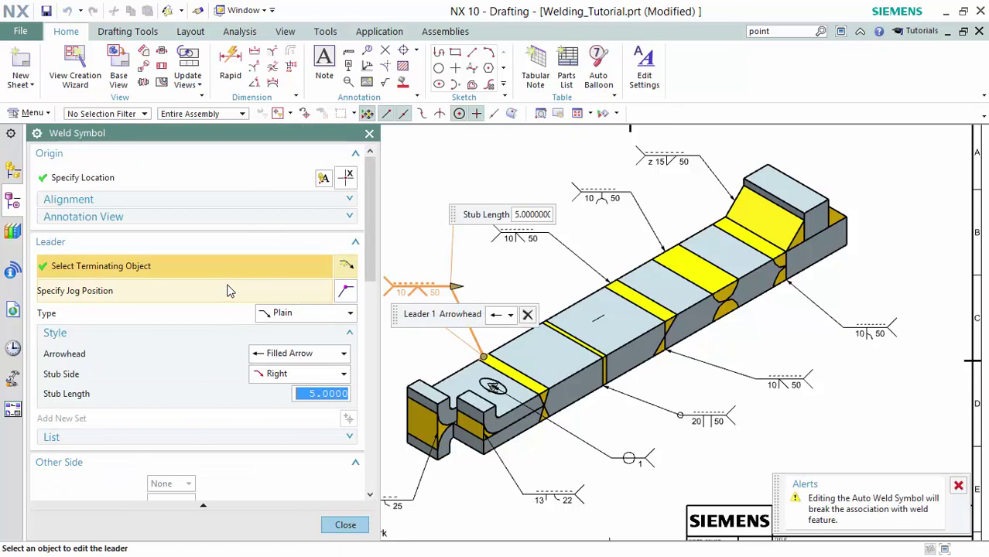
{"action": "scroll", "coordinate": [230, 290], "scroll_direction": "down", "scroll_amount": 6}
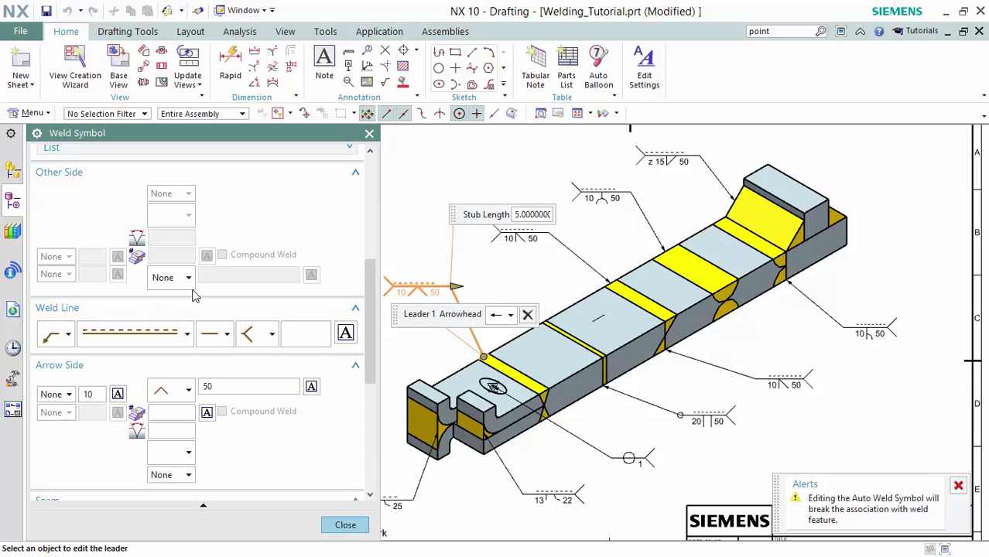
{"action": "left_click", "coordinate": [183, 278]}
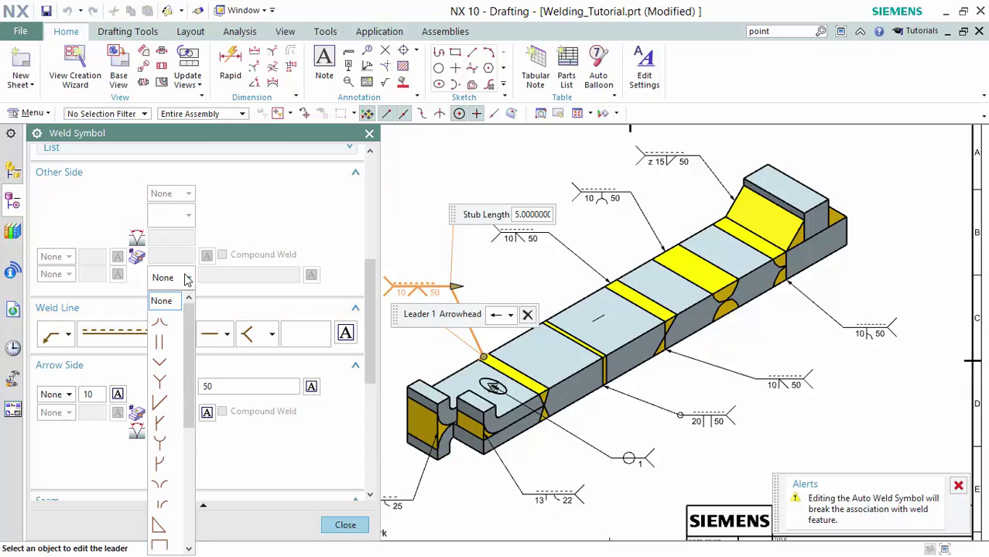
{"action": "left_click", "coordinate": [162, 362]}
{"action": "left_click", "coordinate": [93, 272]}
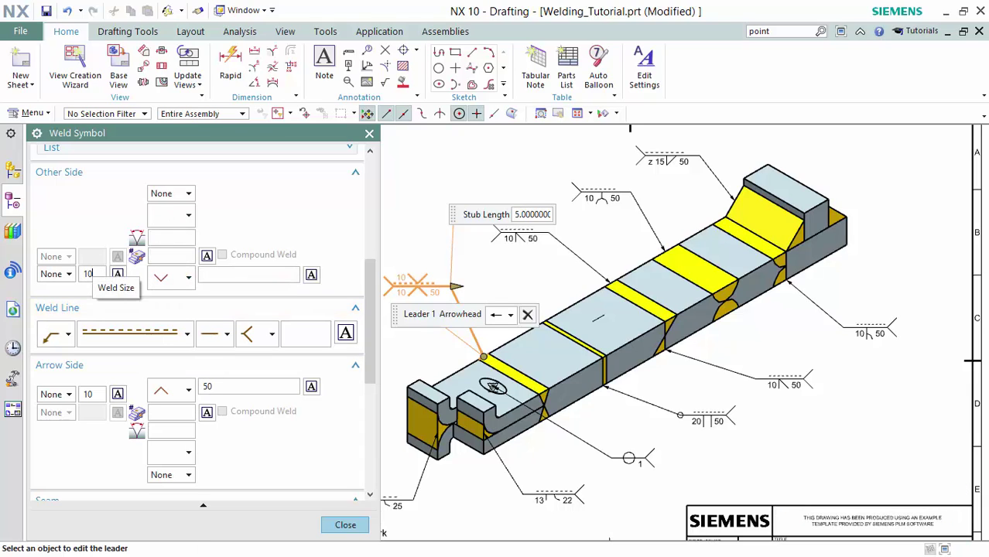
{"action": "type", "text": "50"}
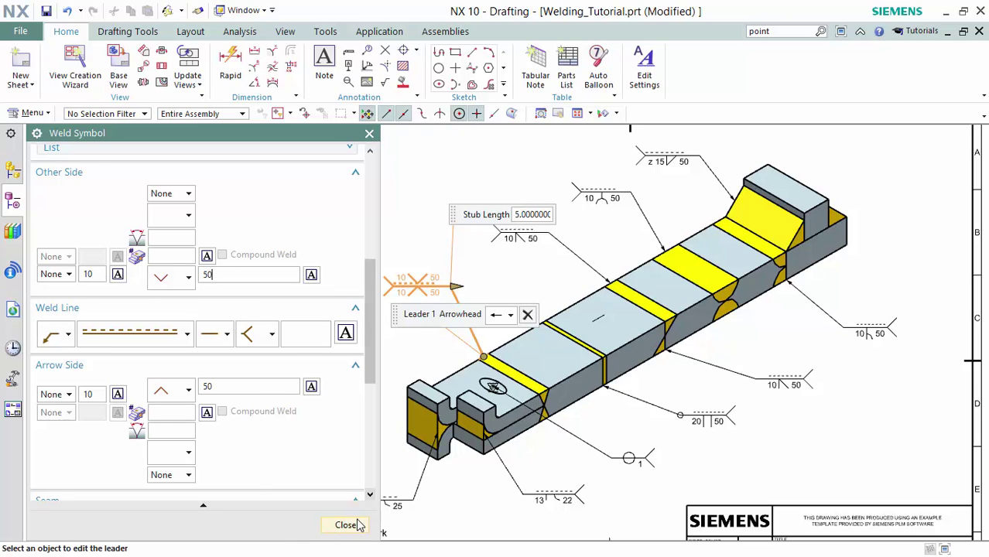
{"action": "left_click", "coordinate": [345, 525]}
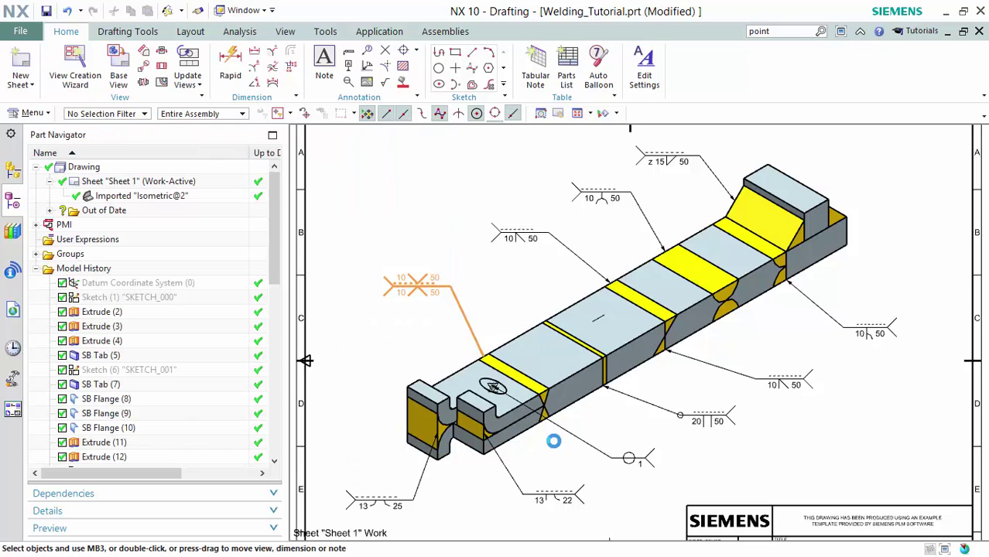
Add an other-side U weld with size 10 and length 50 to the 10/50 U weld symbol above the part
{"action": "double_click", "coordinate": [598, 203]}
{"action": "scroll", "coordinate": [189, 308], "scroll_direction": "down", "scroll_amount": 5}
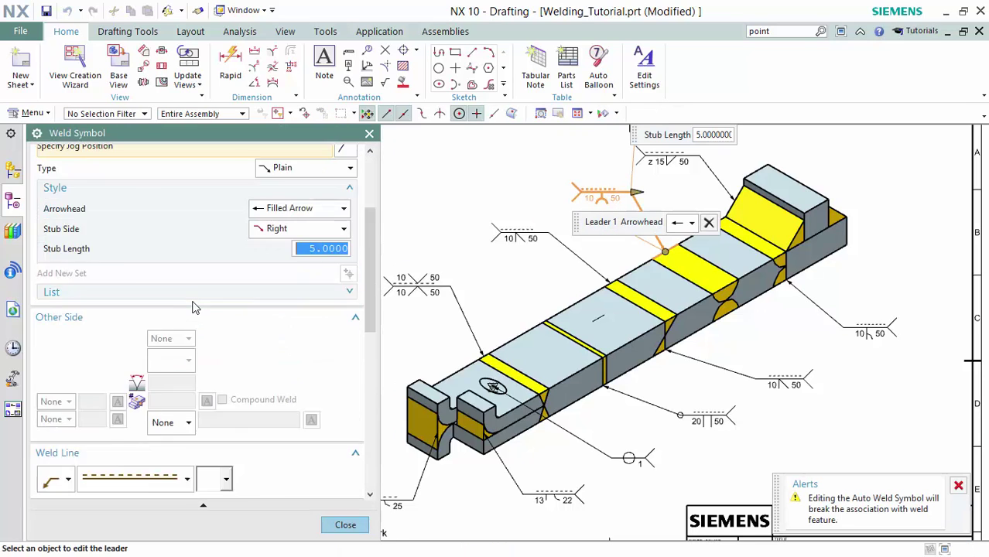
{"action": "scroll", "coordinate": [195, 307], "scroll_direction": "up", "scroll_amount": 3}
{"action": "scroll", "coordinate": [195, 307], "scroll_direction": "down", "scroll_amount": 3}
{"action": "left_click", "coordinate": [175, 276]}
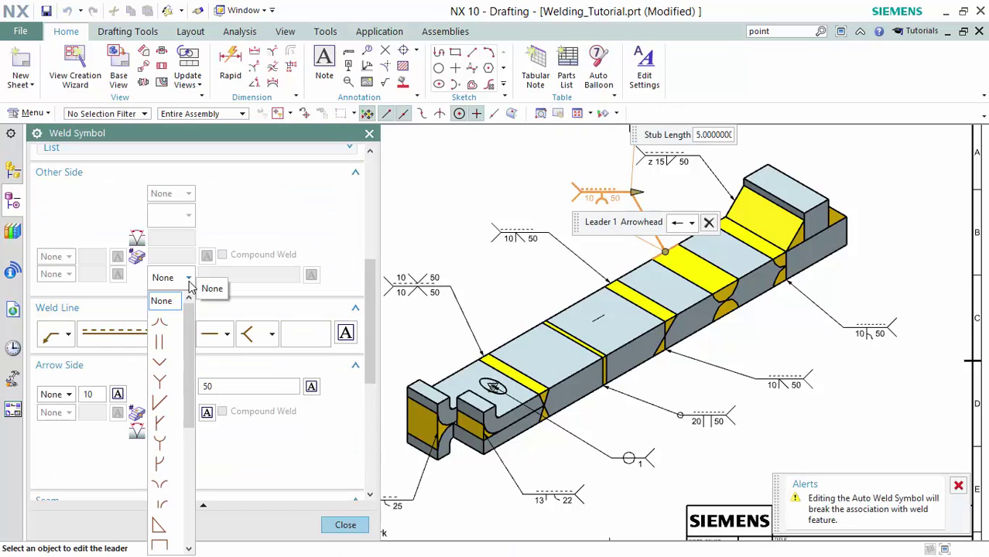
{"action": "left_click", "coordinate": [164, 428]}
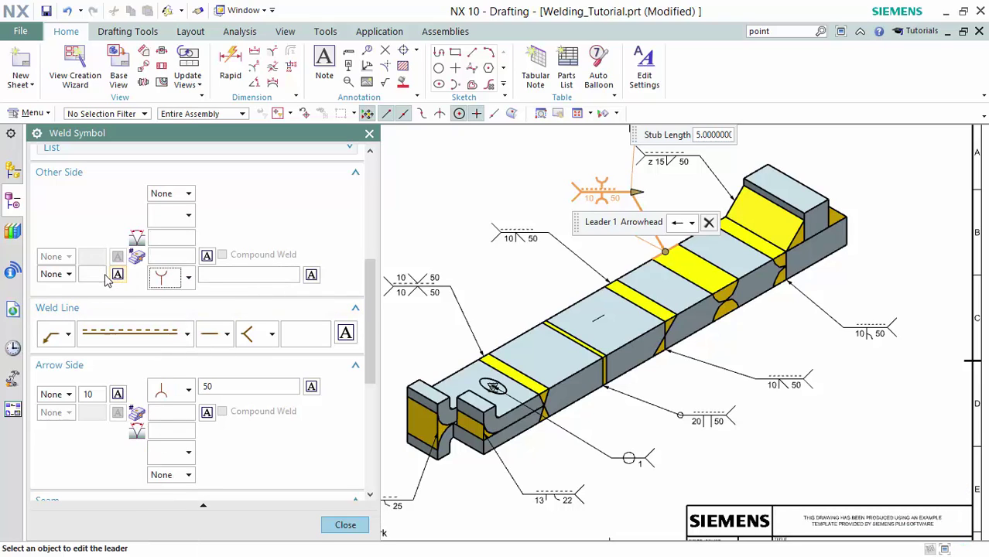
{"action": "left_click", "coordinate": [103, 275]}
{"action": "type", "text": "10"}
{"action": "left_click", "coordinate": [237, 275]}
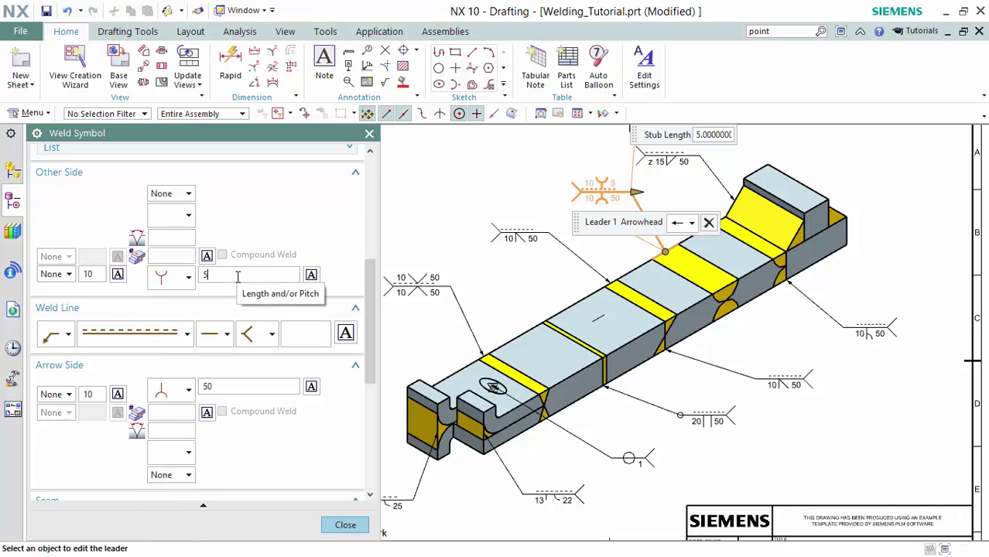
{"action": "middle_click", "coordinate": [464, 209]}
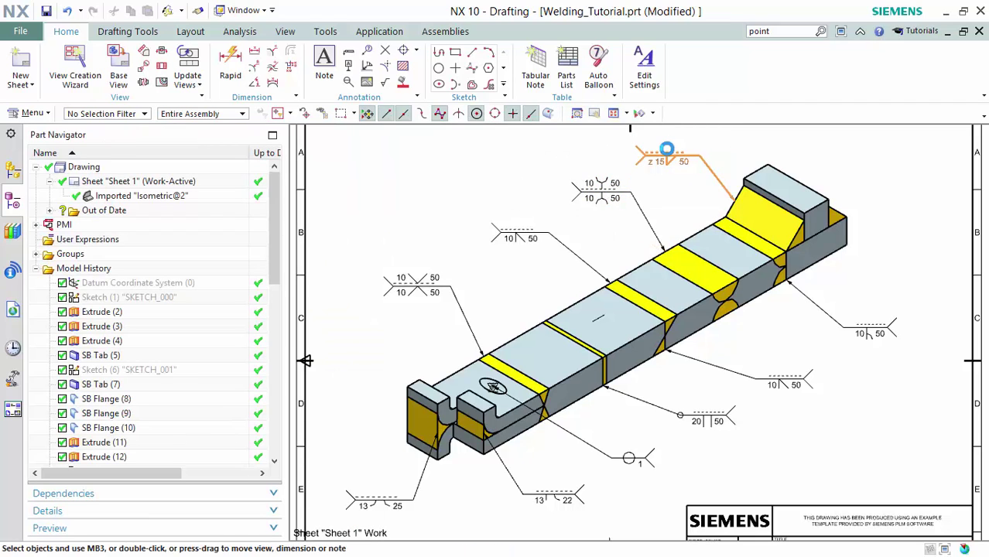
Add an other-side fillet weld with prefix z, size 15 and length 50 to the z 15 fillet symbol
{"action": "double_click", "coordinate": [667, 149]}
{"action": "scroll", "coordinate": [284, 283], "scroll_direction": "down", "scroll_amount": 5}
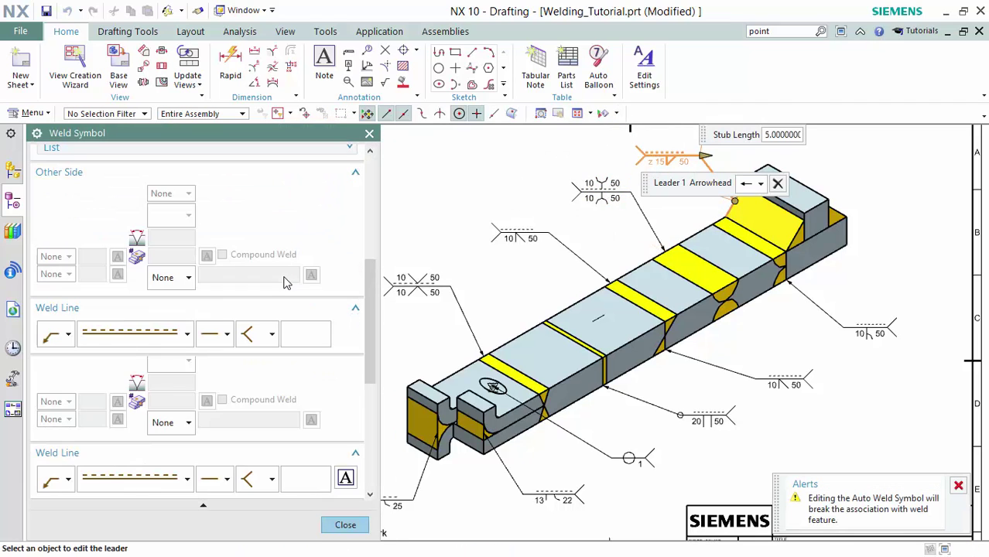
{"action": "left_click", "coordinate": [182, 280]}
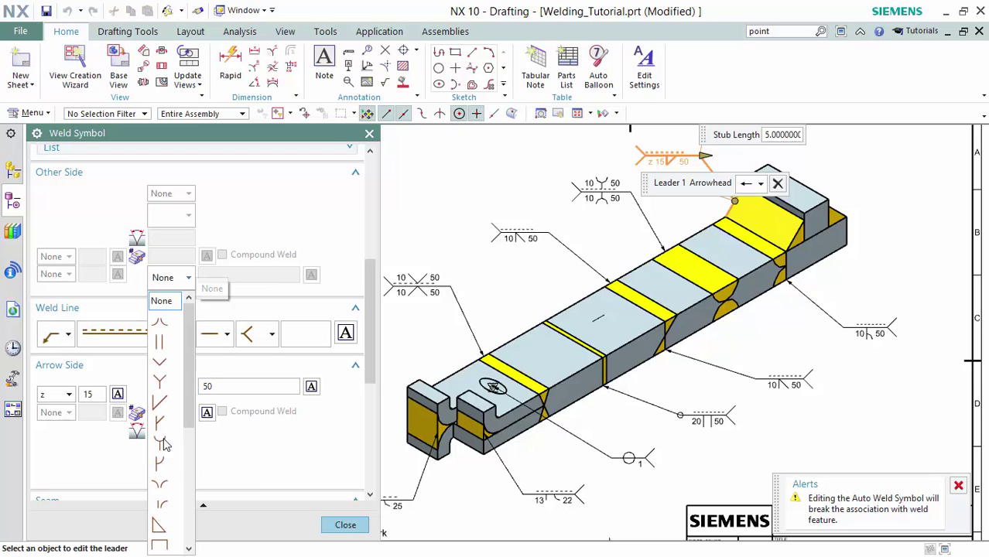
{"action": "left_click", "coordinate": [172, 525]}
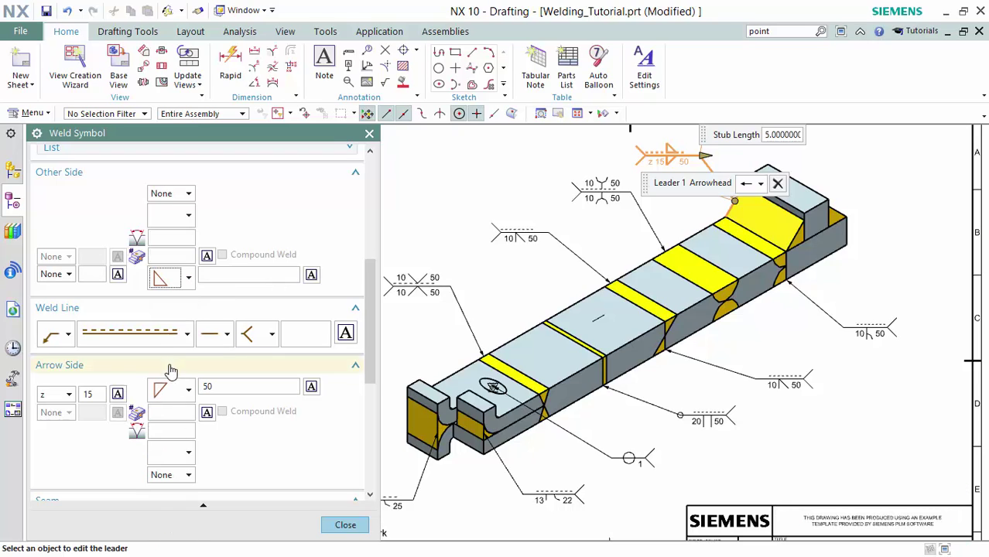
{"action": "left_click", "coordinate": [67, 276]}
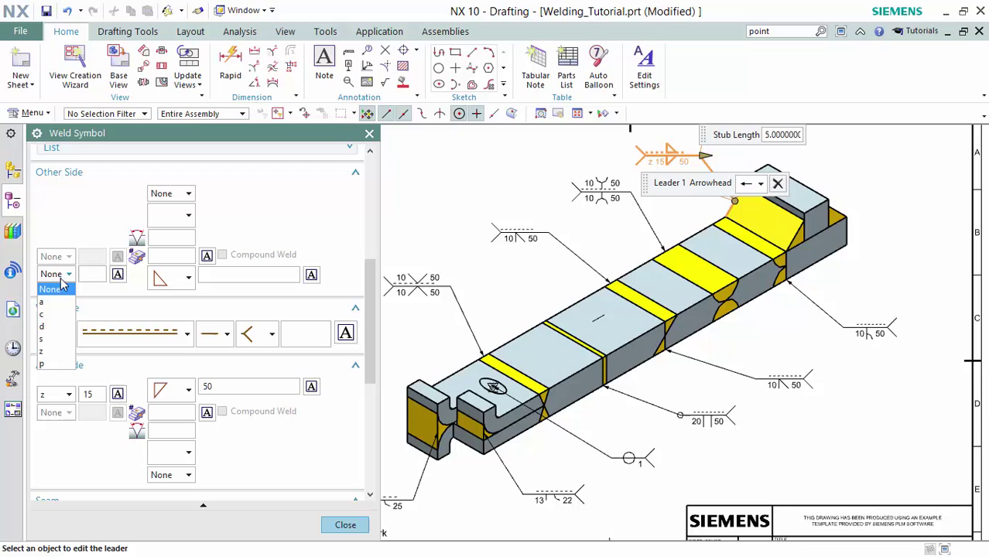
{"action": "left_click", "coordinate": [51, 351]}
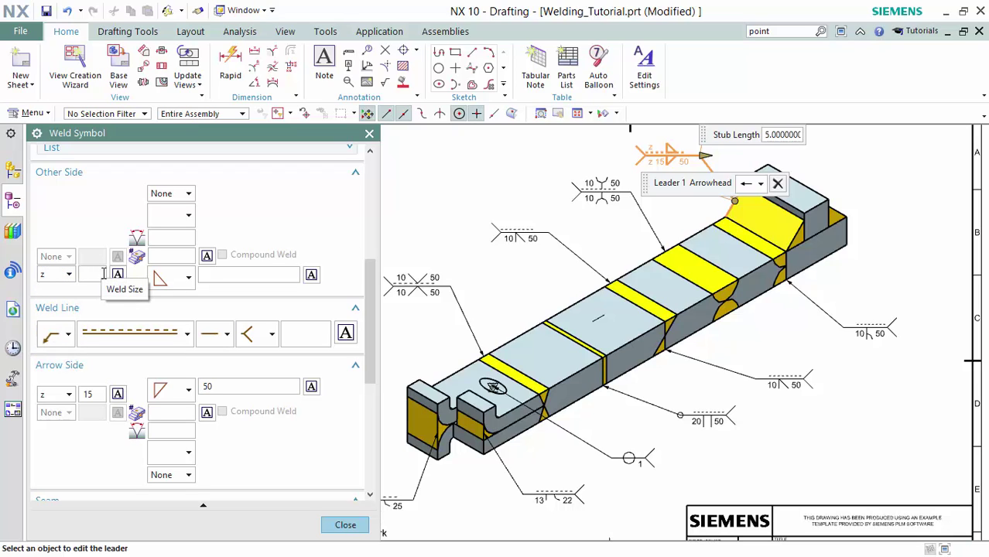
{"action": "left_click", "coordinate": [103, 274]}
{"action": "type", "text": "15"}
{"action": "left_click", "coordinate": [256, 274]}
{"action": "type", "text": "50"}
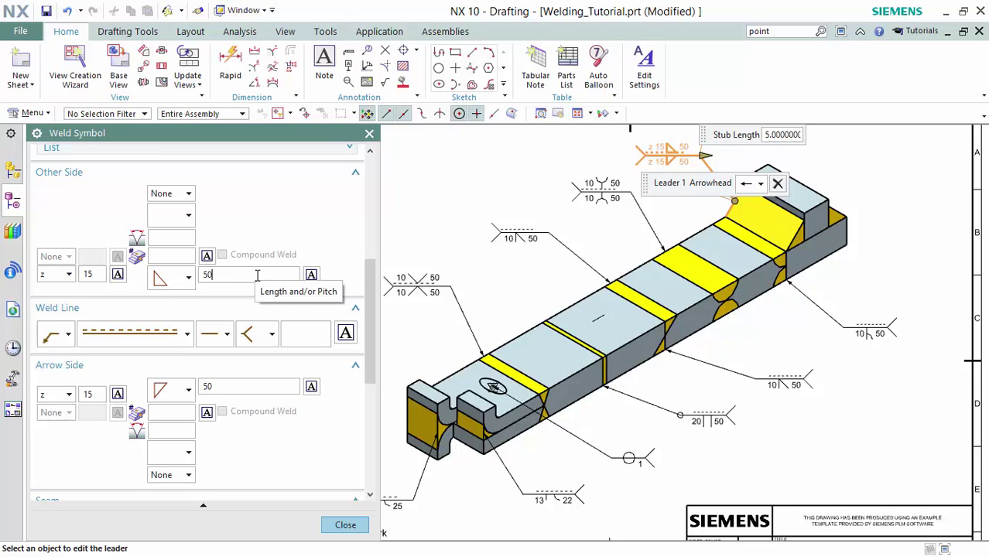
{"action": "middle_click", "coordinate": [257, 276]}
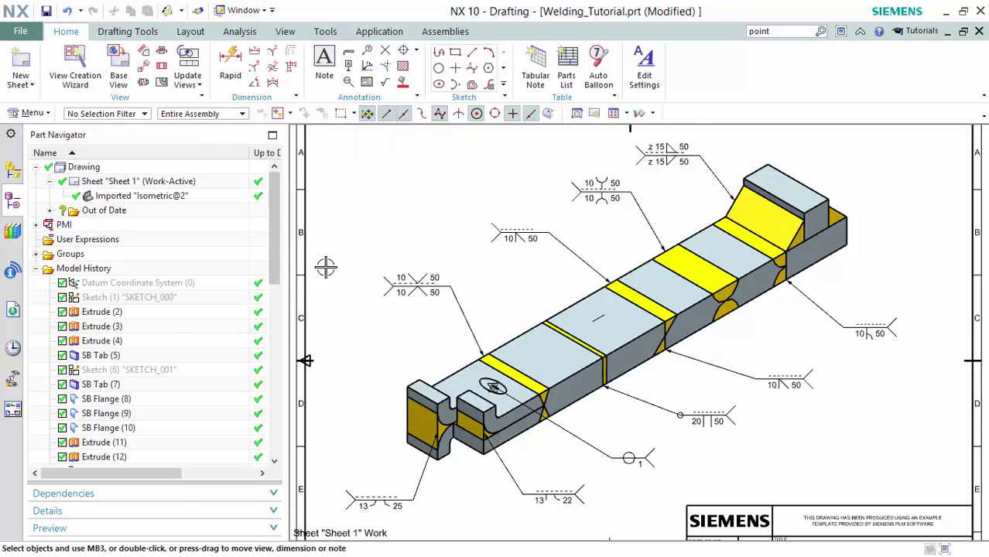
Add an other-side J weld with size 10 and length 50 to the 10/50 J weld symbol
{"action": "double_click", "coordinate": [877, 331]}
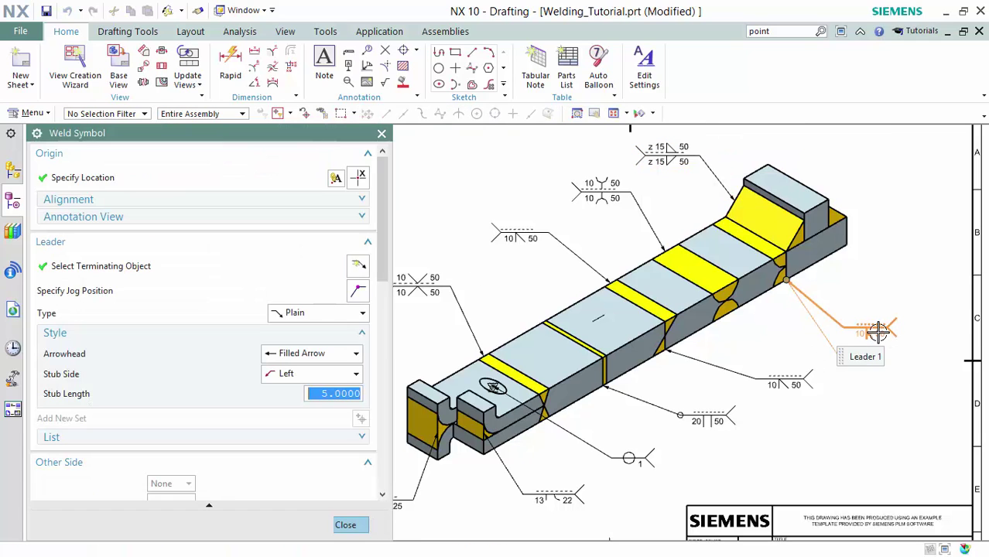
{"action": "scroll", "coordinate": [209, 373], "scroll_direction": "down", "scroll_amount": 8}
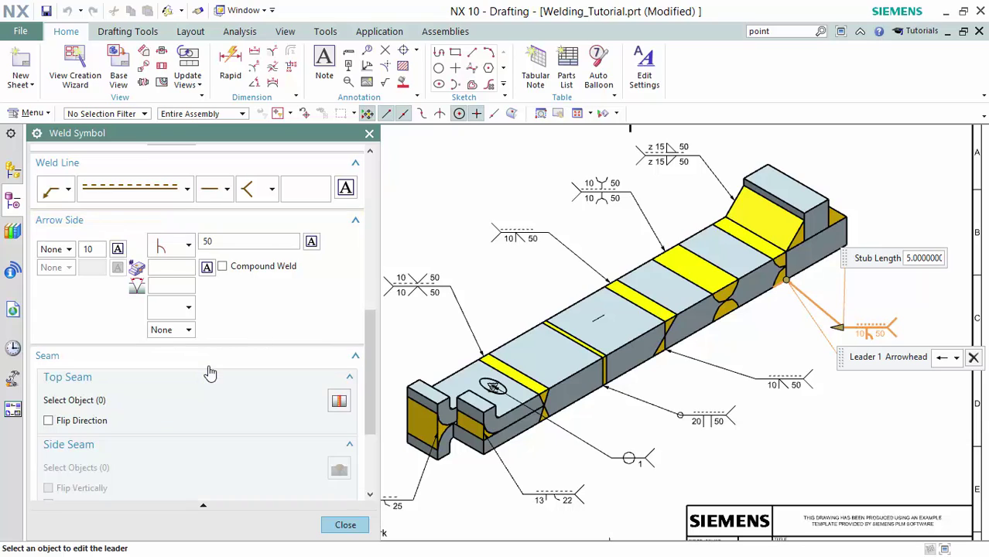
{"action": "scroll", "coordinate": [207, 329], "scroll_direction": "up", "scroll_amount": 3}
{"action": "left_click", "coordinate": [189, 277]}
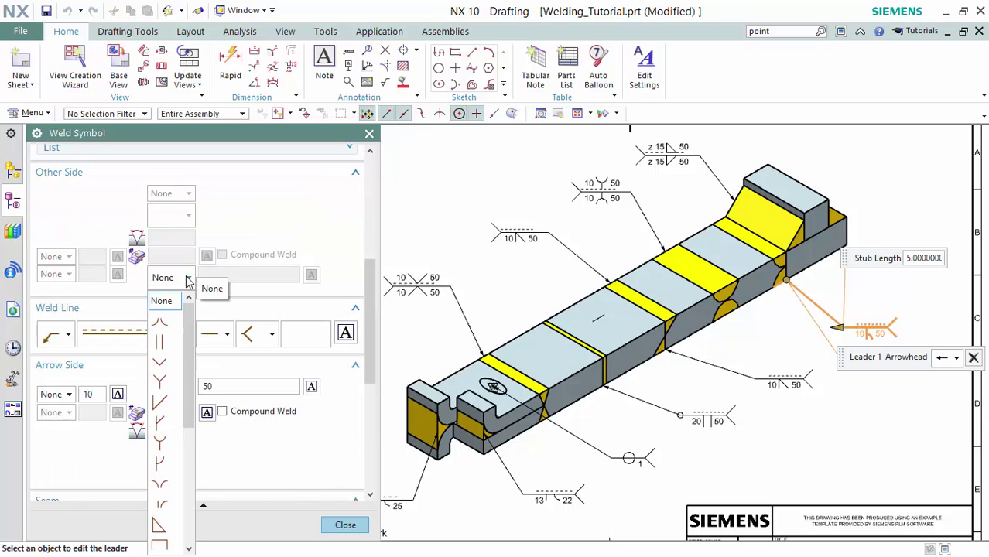
{"action": "left_click", "coordinate": [167, 456]}
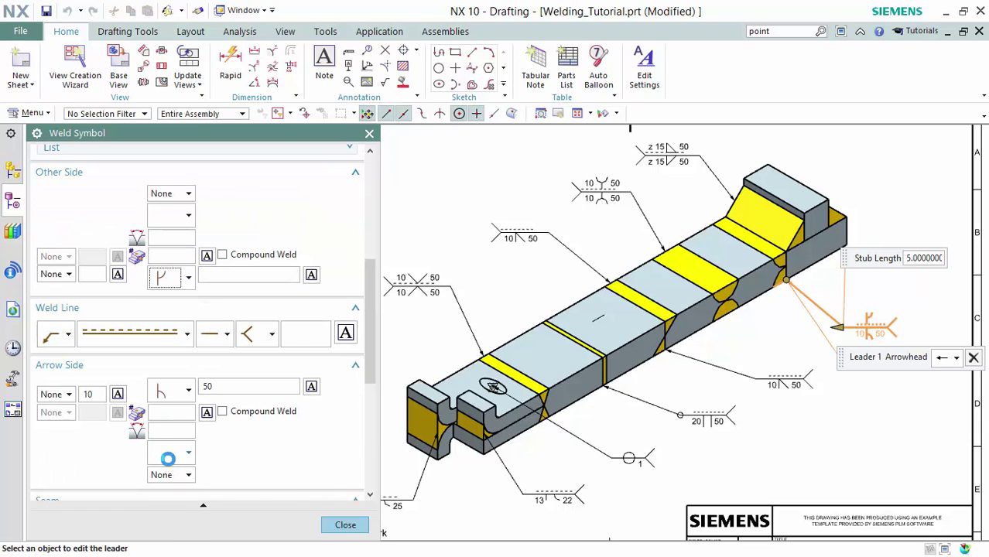
{"action": "left_click", "coordinate": [97, 276]}
{"action": "type", "text": "10"}
{"action": "left_click", "coordinate": [219, 275]}
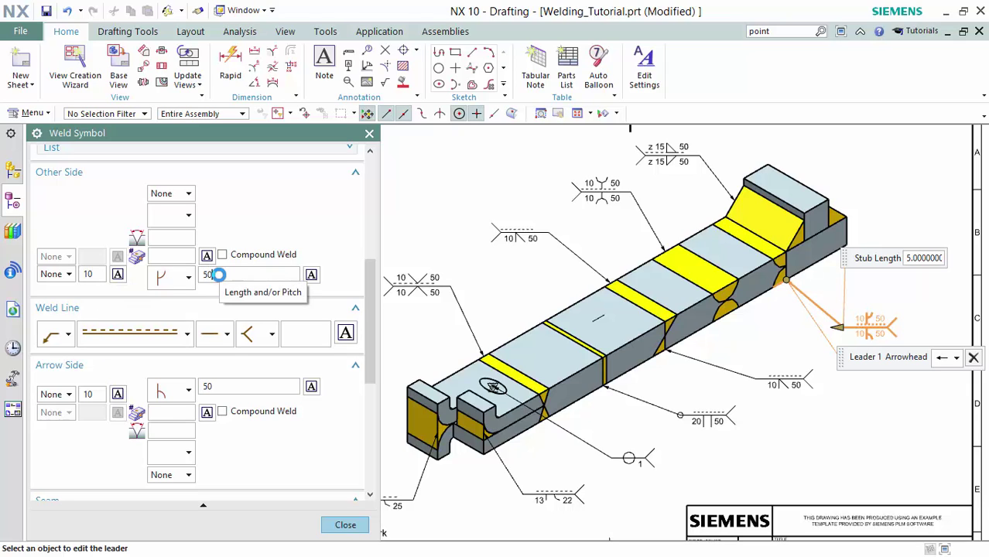
{"action": "key", "text": "Return"}
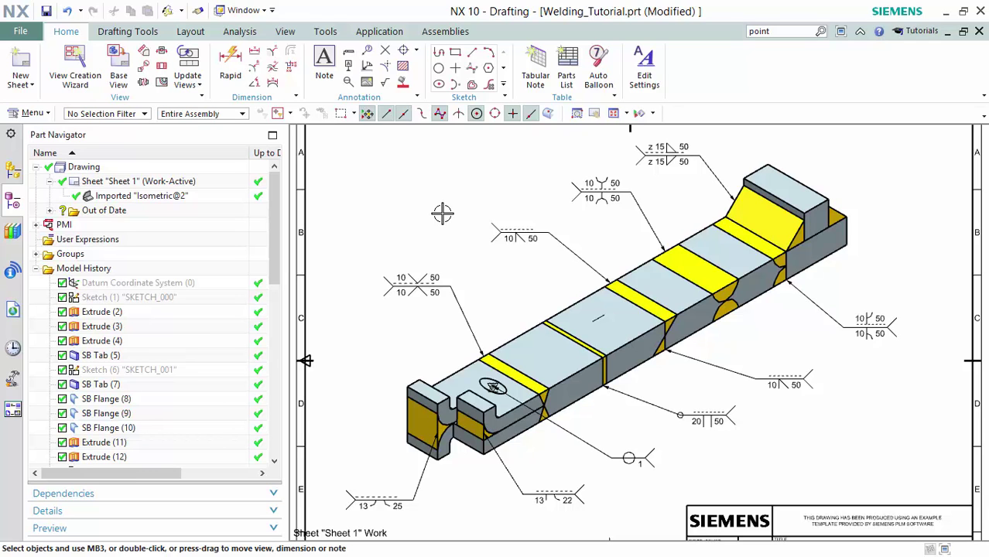
{"action": "left_click", "coordinate": [613, 114]}
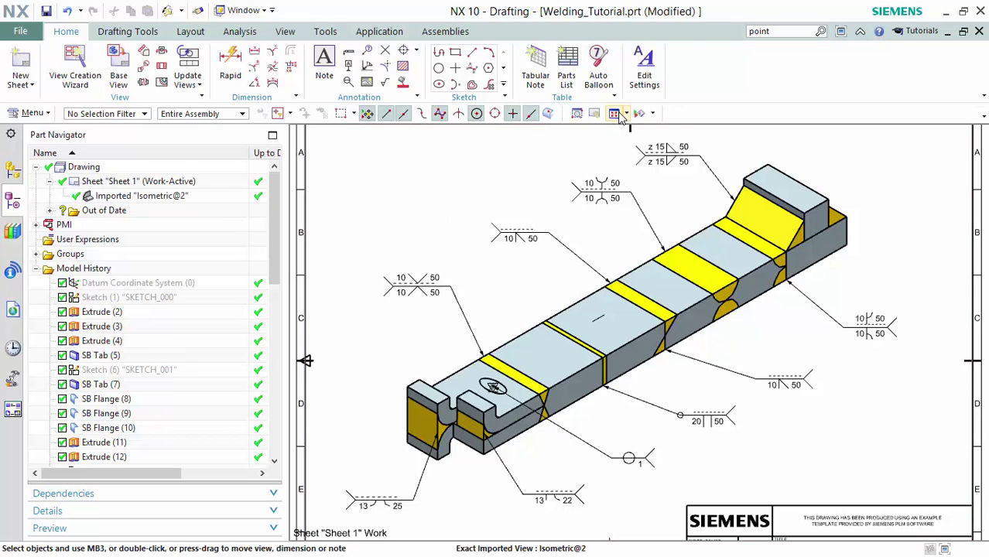